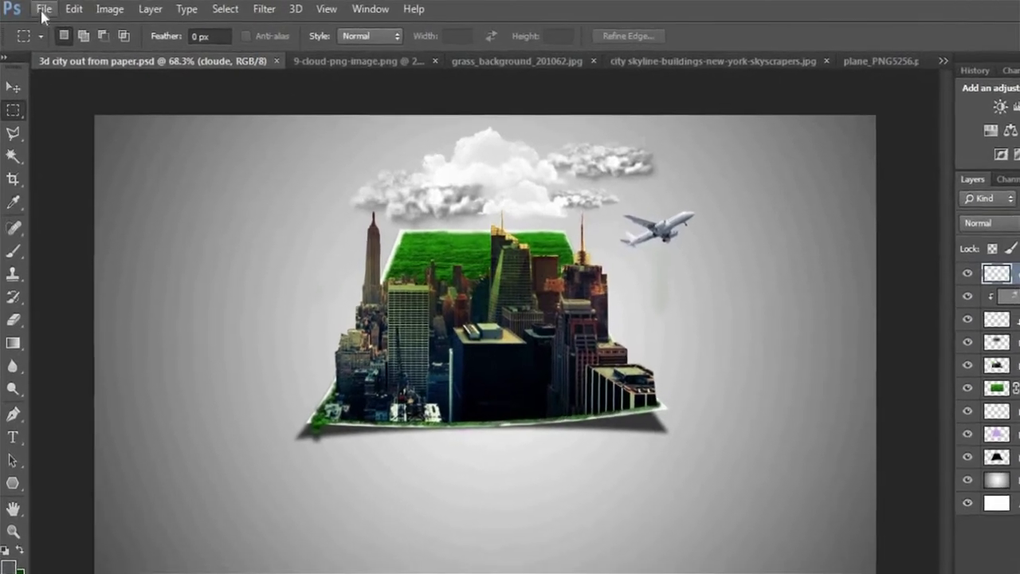
- Create a new white document named MAIN, 1366 × 768 px at 300 ppi
{"action": "left_click", "coordinate": [39, 10]}
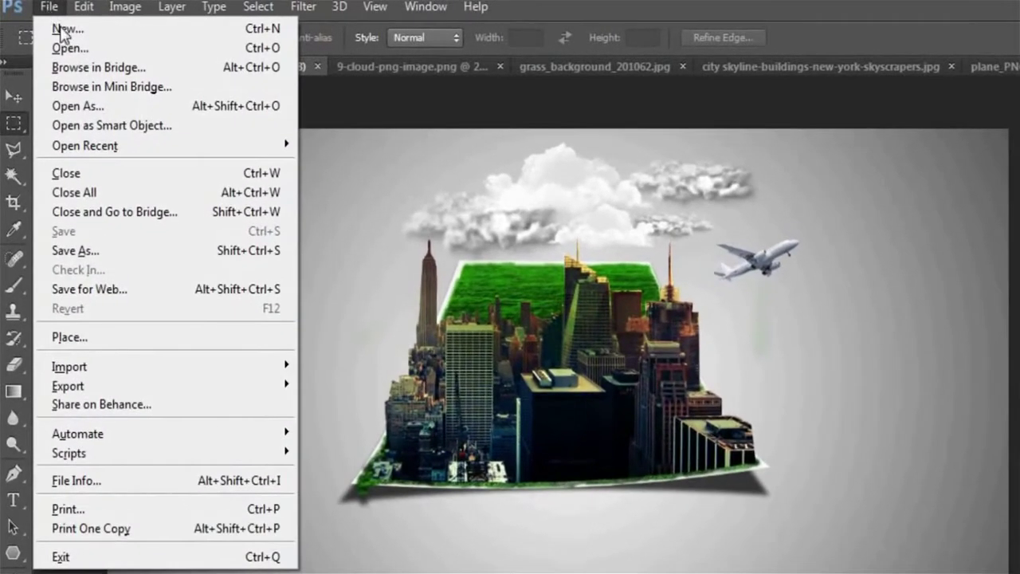
{"action": "left_click", "coordinate": [63, 30]}
{"action": "type", "text": "MAIN"}
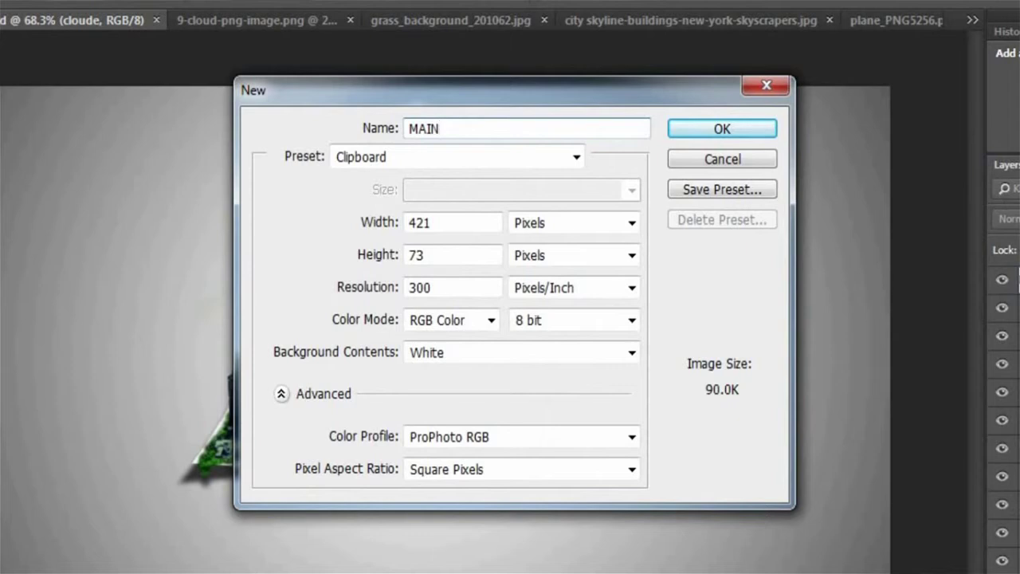
{"action": "key", "text": "Tab"}
{"action": "key", "text": "End"}
{"action": "key", "text": "Tab"}
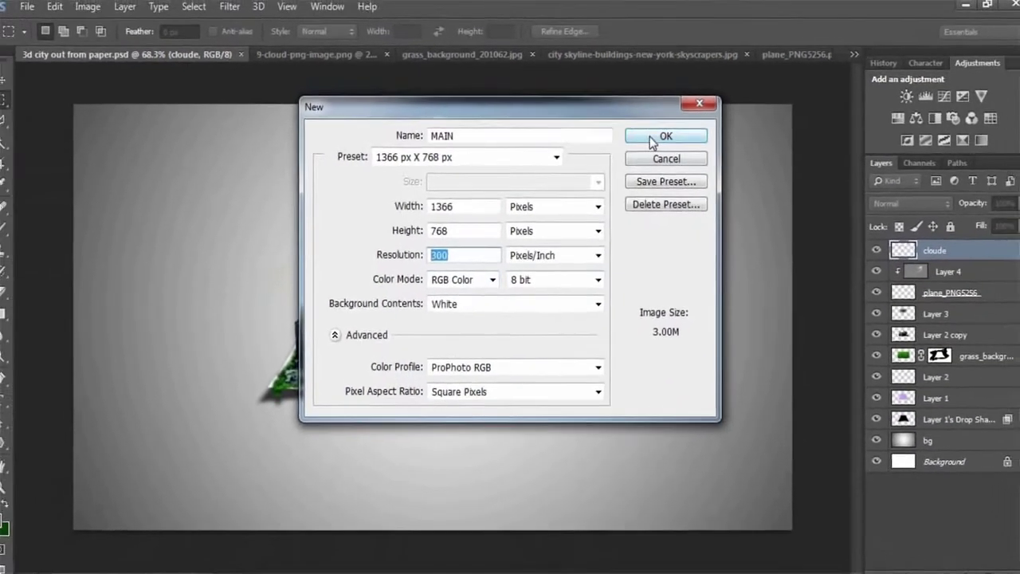
{"action": "left_click", "coordinate": [649, 137]}
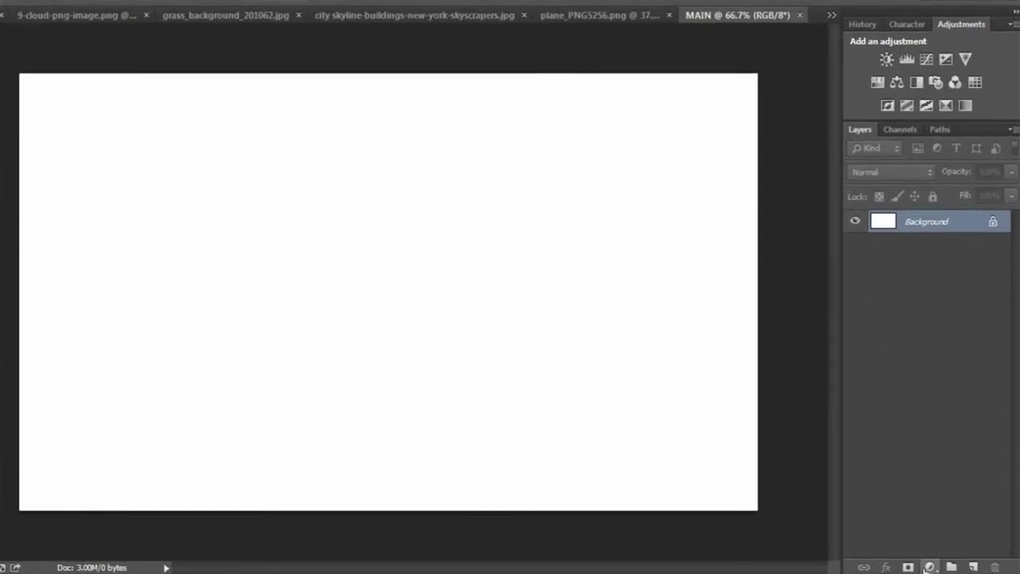
- Add a radial Black, White gradient fill layer at 298% scale, reversed for a white centre
{"action": "left_click", "coordinate": [936, 567]}
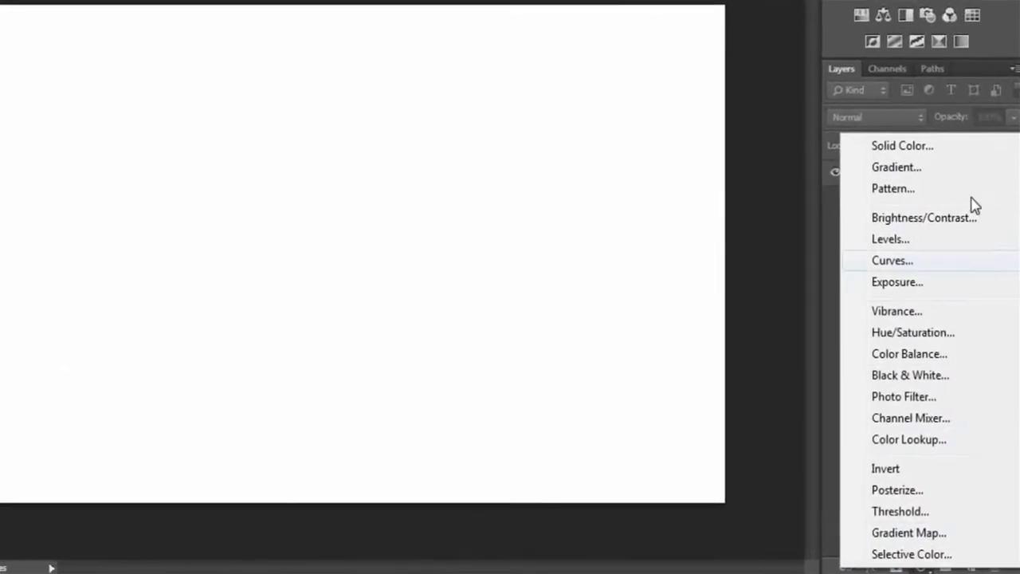
{"action": "left_click", "coordinate": [973, 163]}
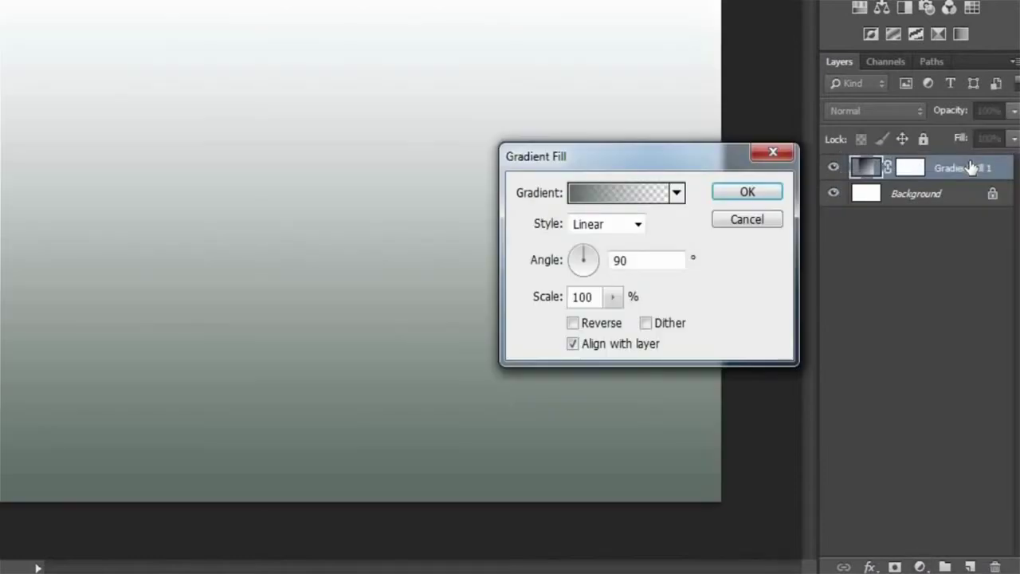
{"action": "left_click", "coordinate": [624, 226]}
{"action": "left_click", "coordinate": [610, 253]}
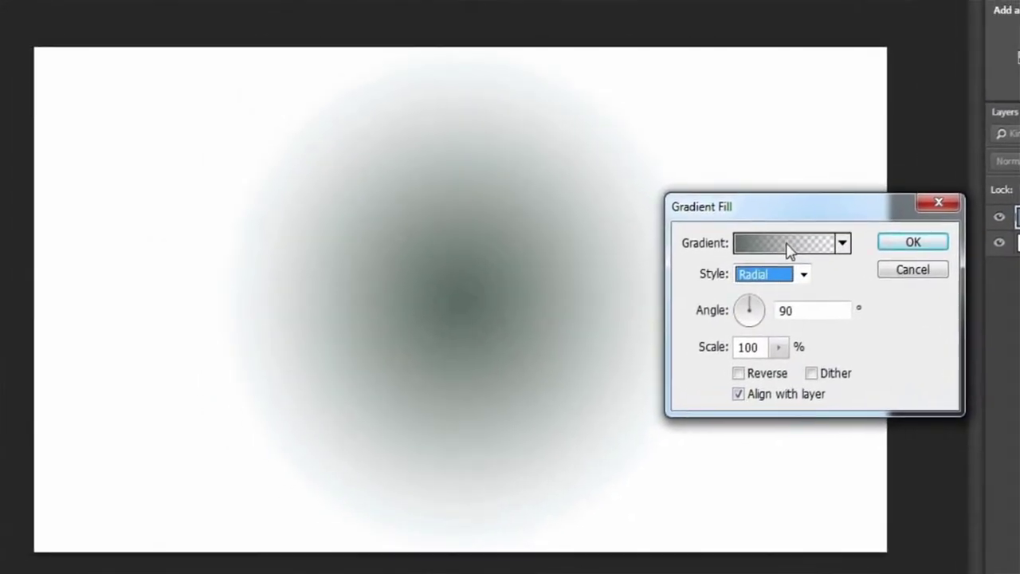
{"action": "left_click", "coordinate": [789, 251]}
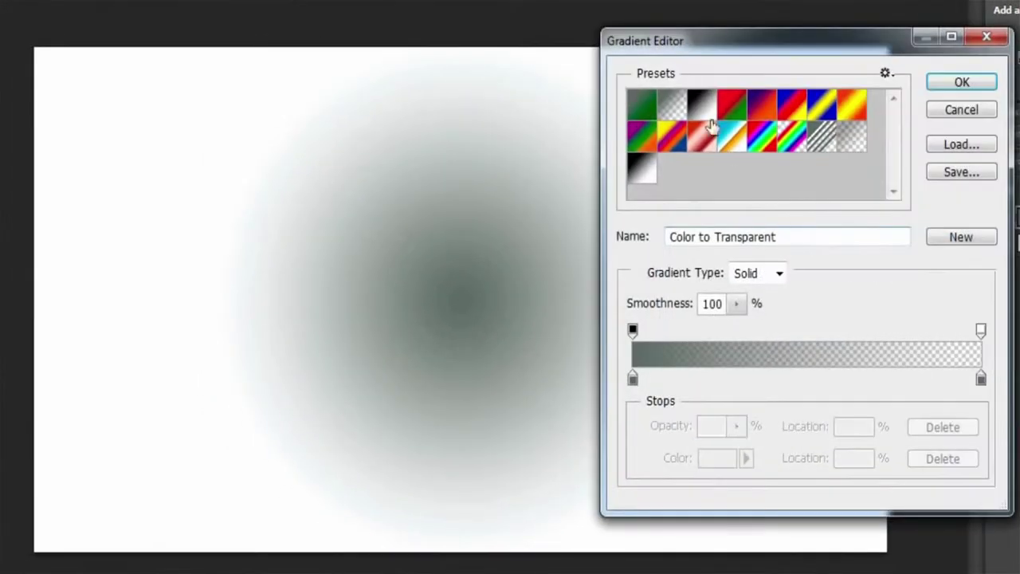
{"action": "left_click", "coordinate": [704, 112]}
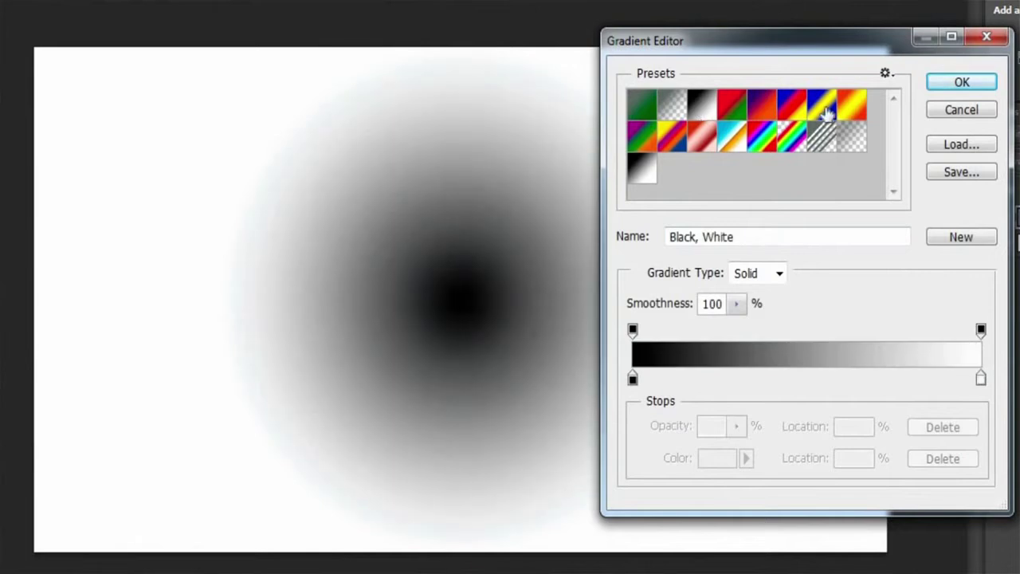
{"action": "left_click", "coordinate": [959, 84]}
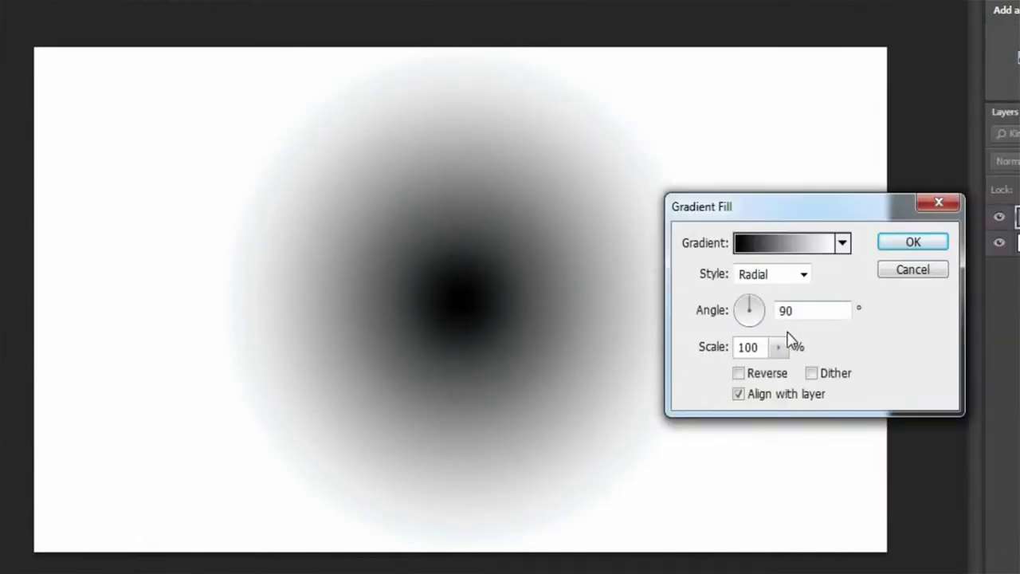
{"action": "left_click_drag", "start_coordinate": [802, 379], "coordinate": [799, 375]}
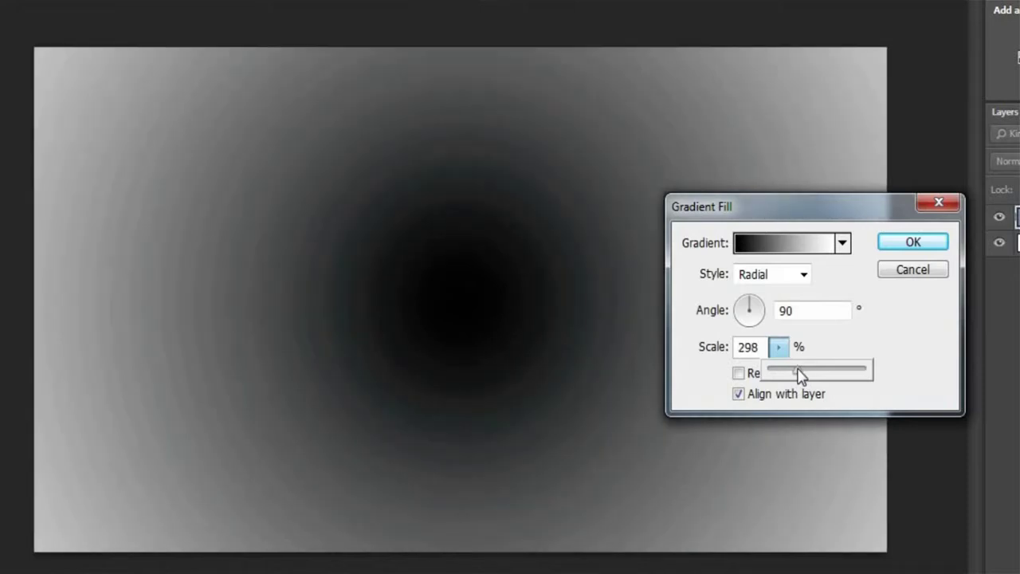
{"action": "left_click", "coordinate": [738, 373]}
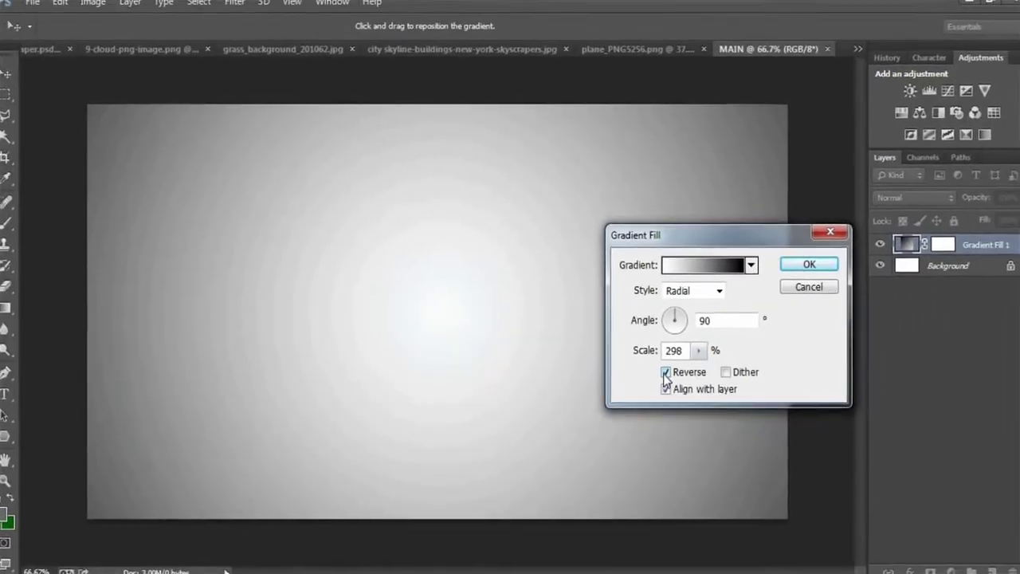
{"action": "left_click", "coordinate": [809, 264]}
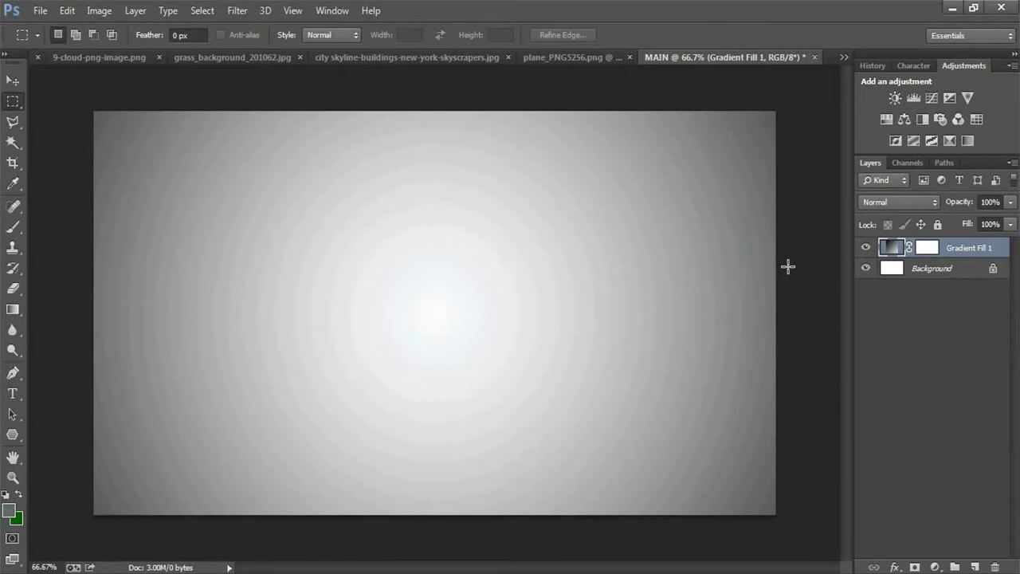
- On a new layer, select a rectangle around the canvas centre and fill it with white
{"action": "left_click", "coordinate": [975, 567]}
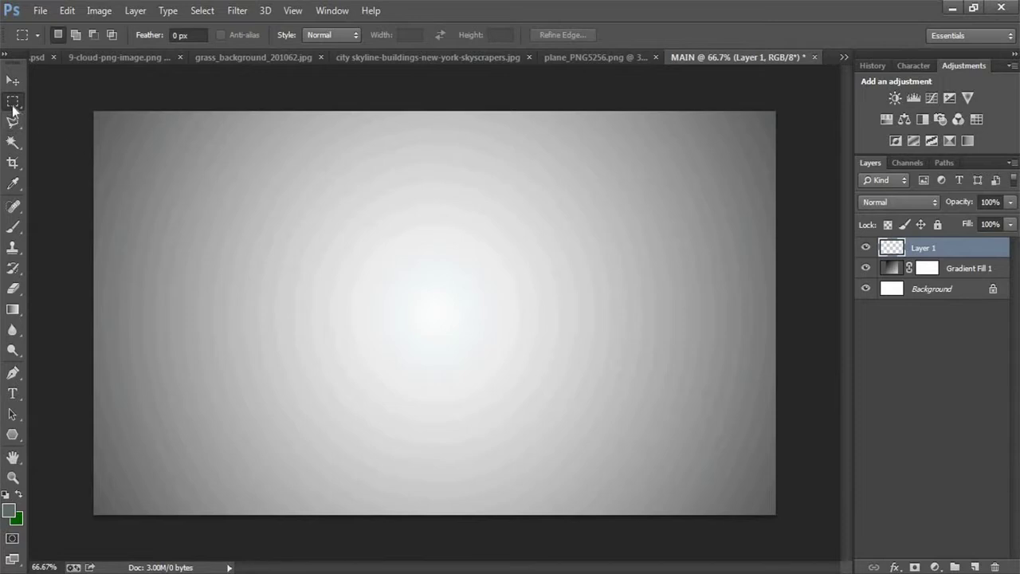
{"action": "right_click", "coordinate": [12, 104]}
{"action": "left_click", "coordinate": [62, 104]}
{"action": "left_click_drag", "start_coordinate": [432, 311], "coordinate": [595, 409]}
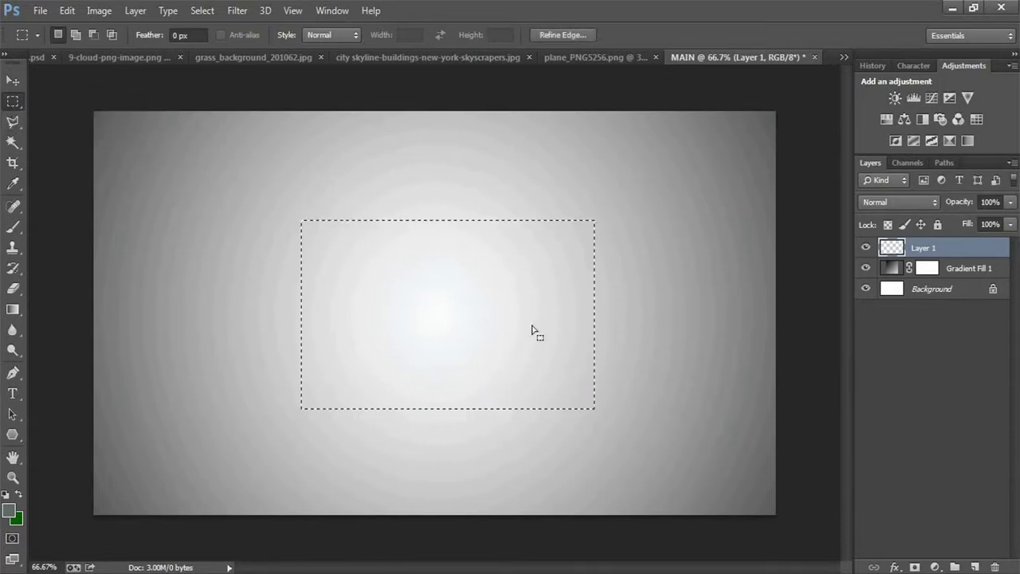
{"action": "key", "text": "shift+BackSpace"}
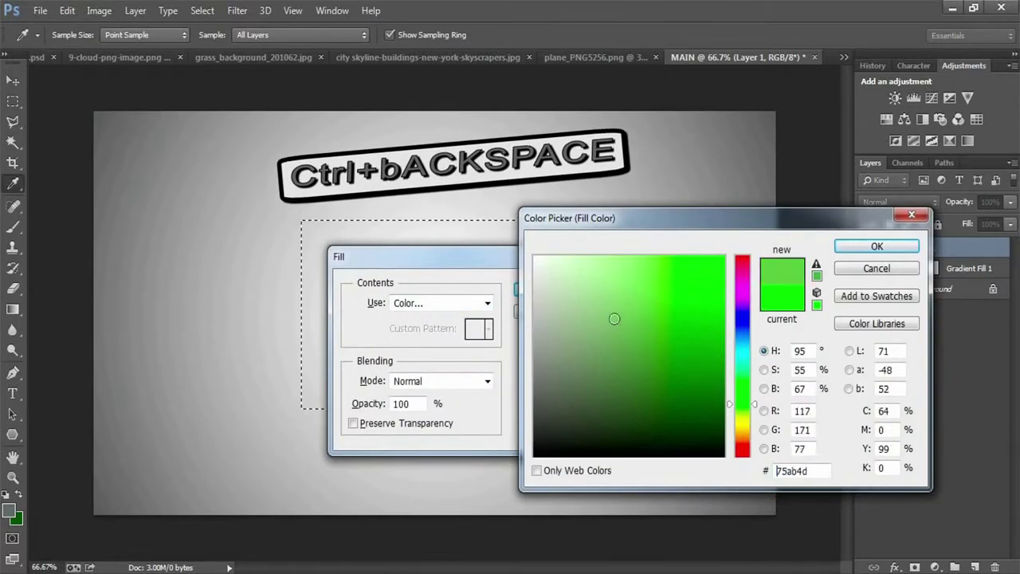
{"action": "left_click", "coordinate": [878, 247]}
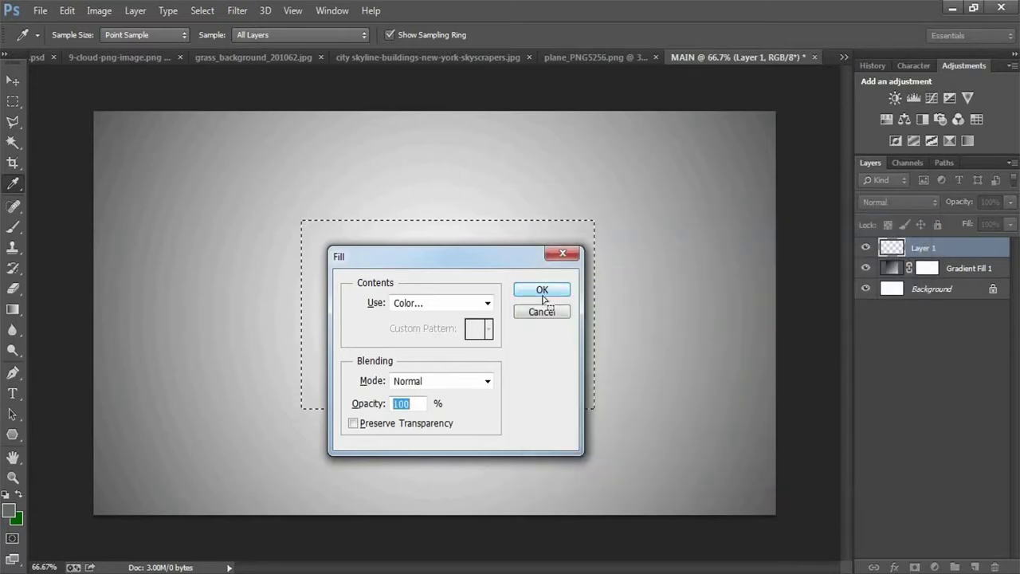
{"action": "left_click", "coordinate": [542, 292]}
{"action": "right_click", "coordinate": [543, 233]}
- Use Perspective and Distort to turn the white rectangle into a flat trapezoid narrower at the top
{"action": "left_click", "coordinate": [616, 424]}
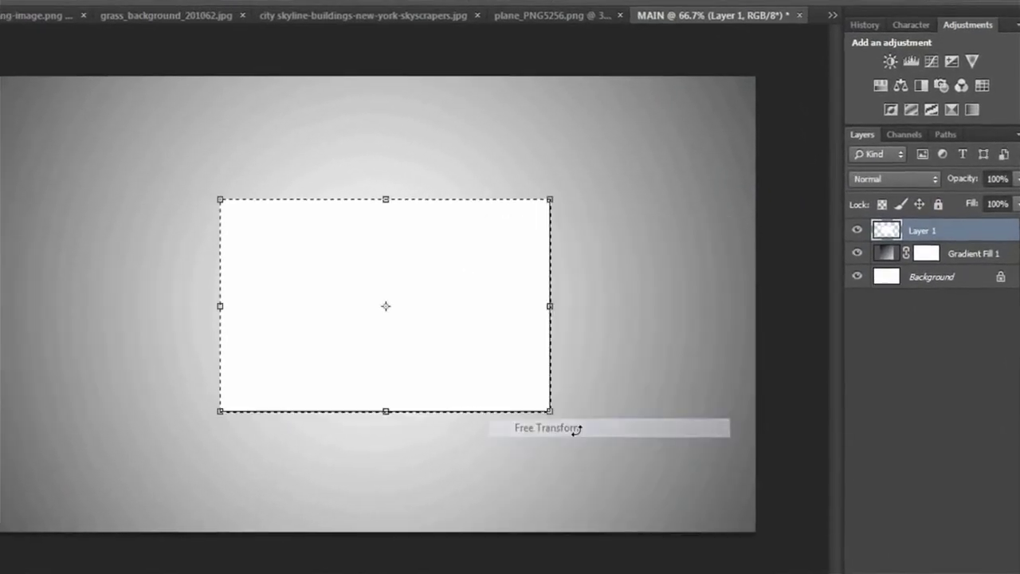
{"action": "right_click", "coordinate": [498, 319]}
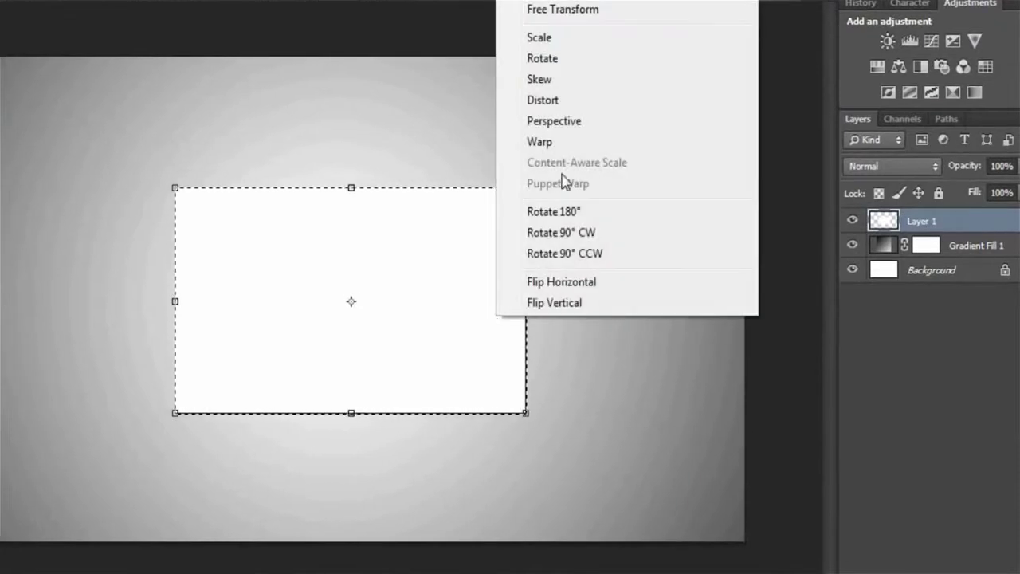
{"action": "left_click", "coordinate": [582, 121]}
{"action": "left_click_drag", "start_coordinate": [525, 188], "coordinate": [428, 199]}
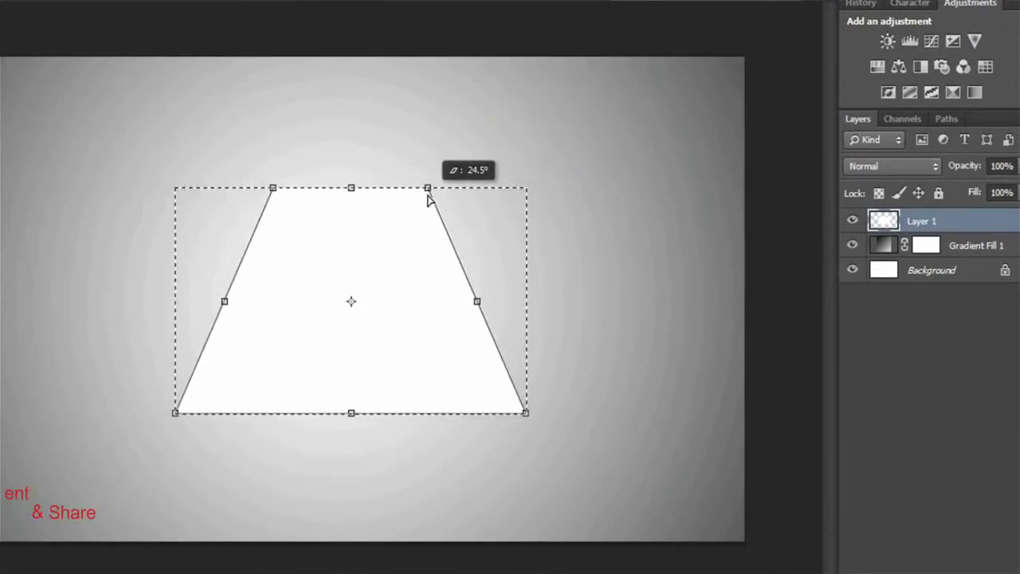
{"action": "right_click", "coordinate": [394, 206]}
{"action": "left_click", "coordinate": [427, 308]}
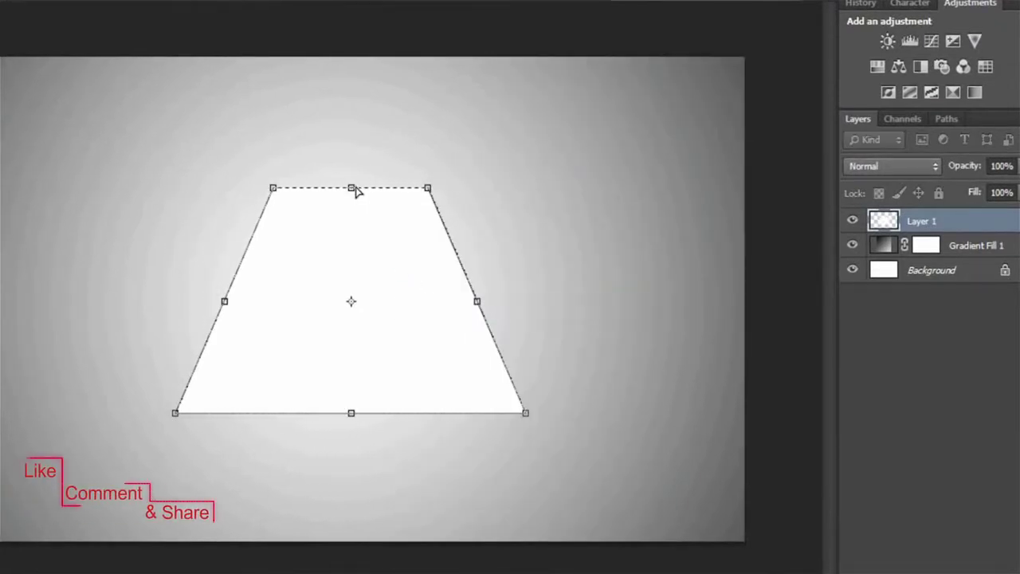
{"action": "left_click_drag", "start_coordinate": [356, 188], "coordinate": [353, 280]}
{"action": "left_click_drag", "start_coordinate": [397, 373], "coordinate": [380, 299]}
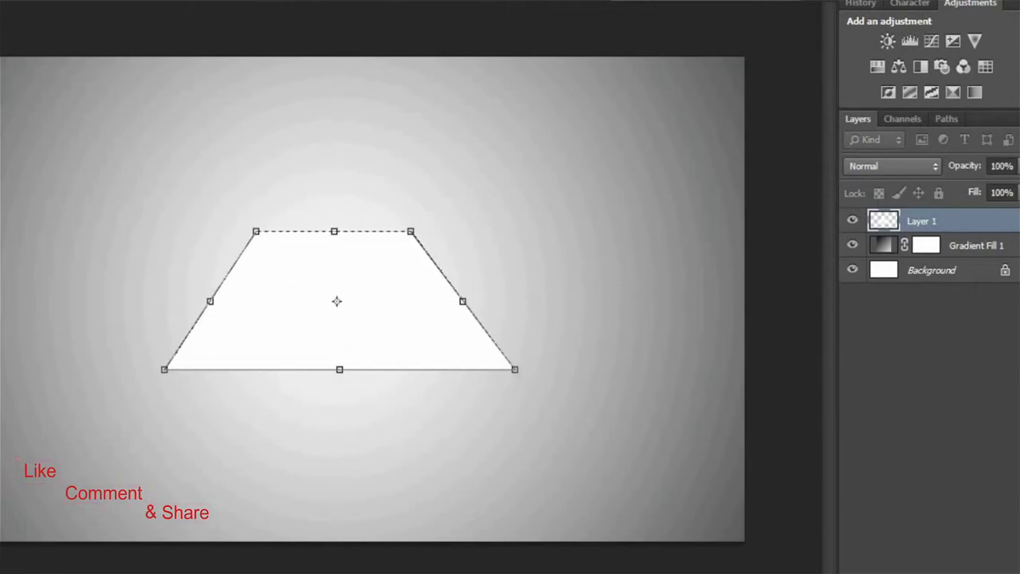
{"action": "key", "text": "Return"}
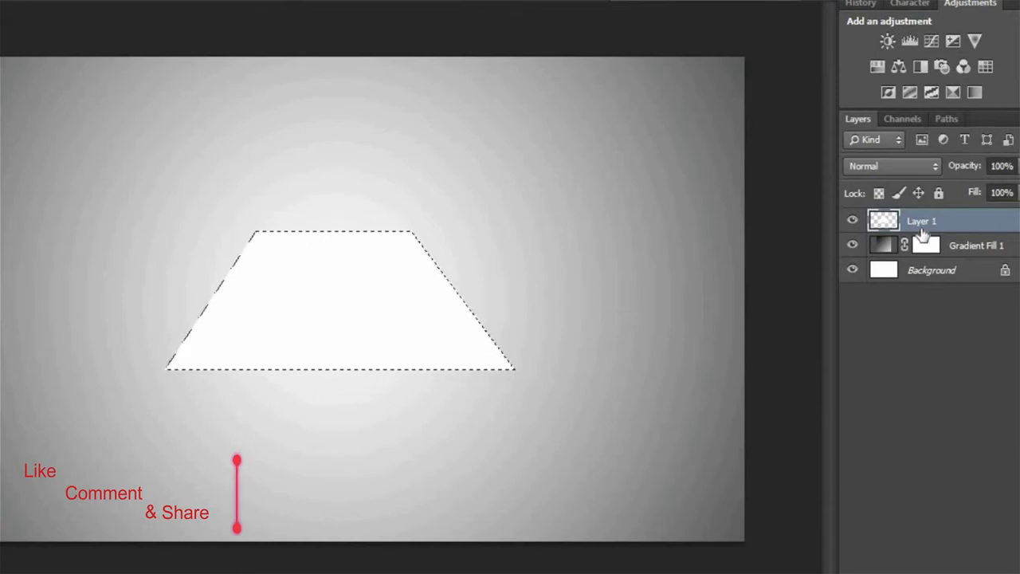
- Duplicate the trapezoid onto Layer 2 and fill the copy with black (000000)
{"action": "key", "text": "ctrl+j"}
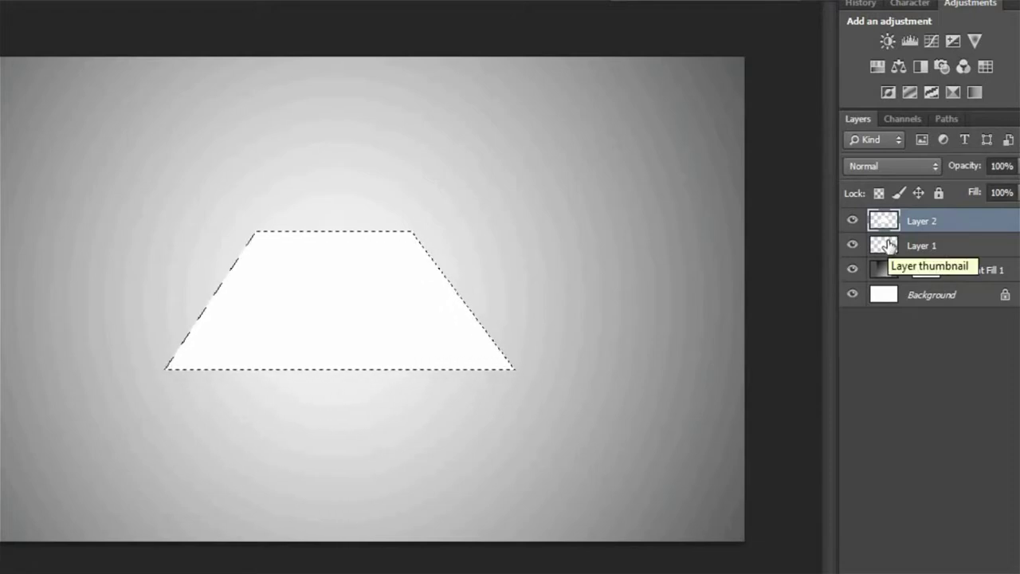
{"action": "key", "text": "shift+F5"}
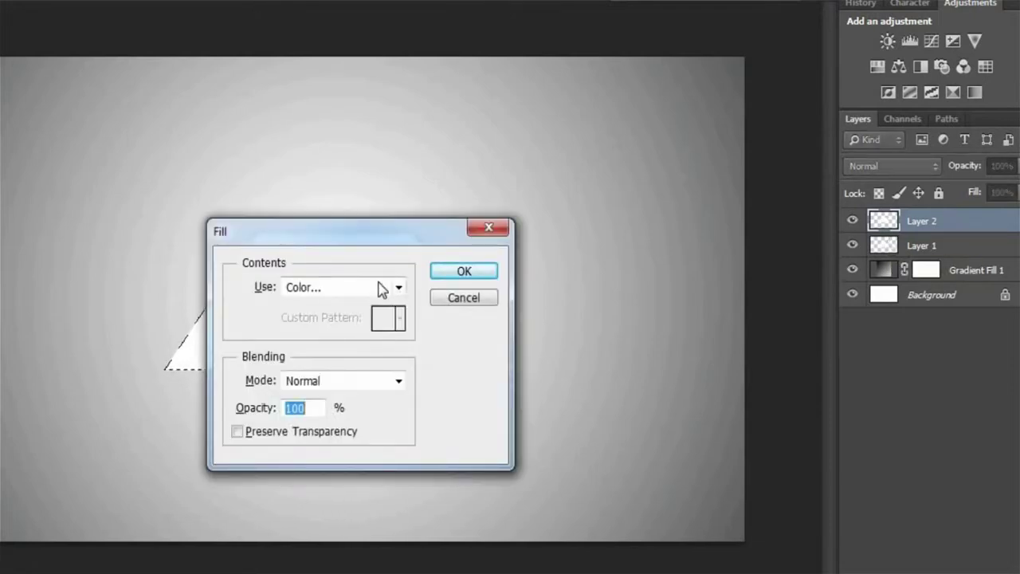
{"action": "left_click", "coordinate": [381, 289]}
{"action": "left_click", "coordinate": [323, 336]}
{"action": "type", "text": "000000"}
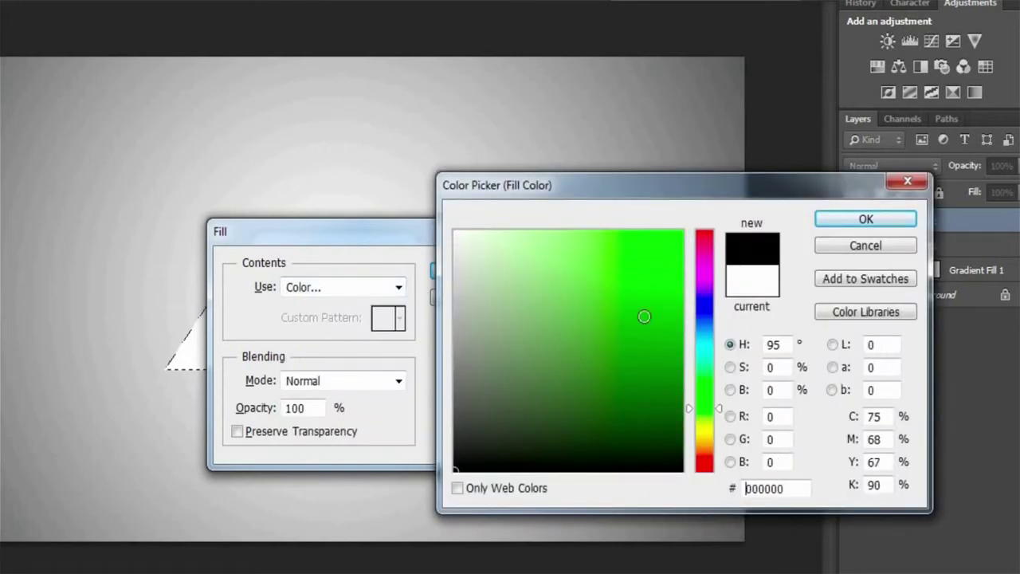
{"action": "left_click", "coordinate": [886, 224]}
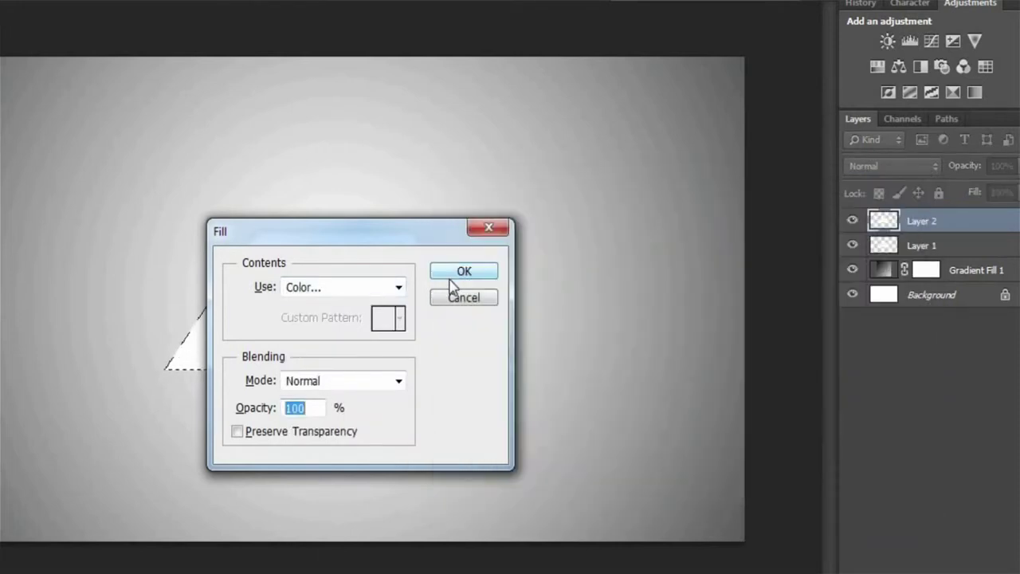
{"action": "left_click", "coordinate": [454, 275]}
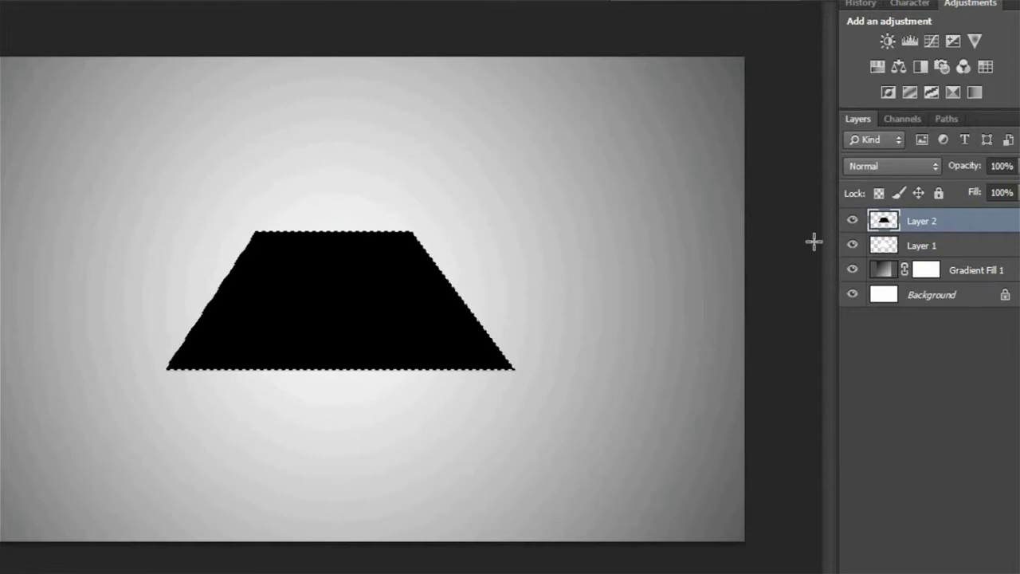
- Move the black copy below Layer 1, then warp the white paper's bottom corners outward
{"action": "left_click_drag", "start_coordinate": [934, 250], "coordinate": [915, 247]}
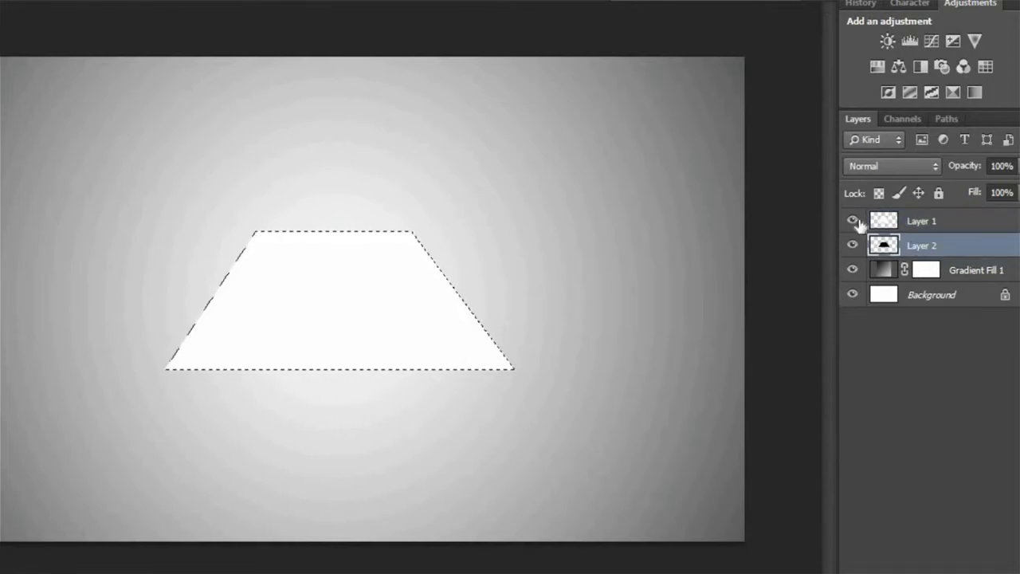
{"action": "left_click", "coordinate": [915, 227]}
{"action": "right_click", "coordinate": [424, 283]}
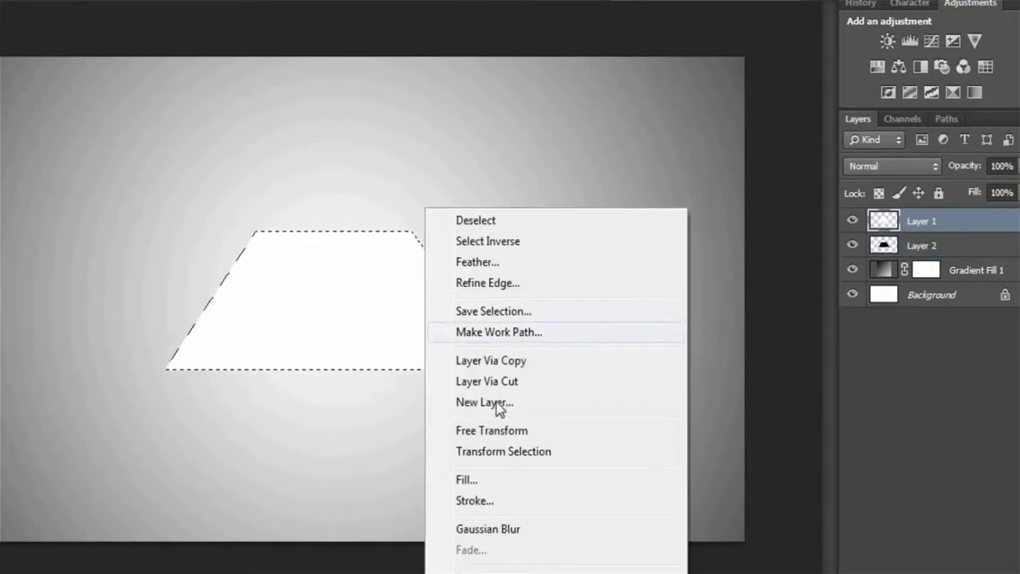
{"action": "left_click", "coordinate": [441, 429]}
{"action": "right_click", "coordinate": [484, 340]}
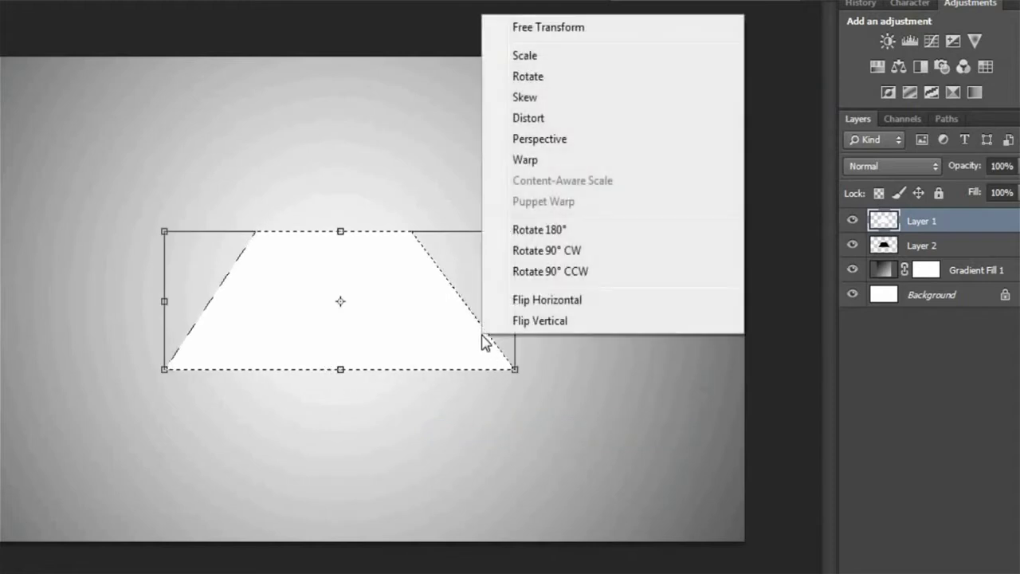
{"action": "left_click", "coordinate": [526, 160]}
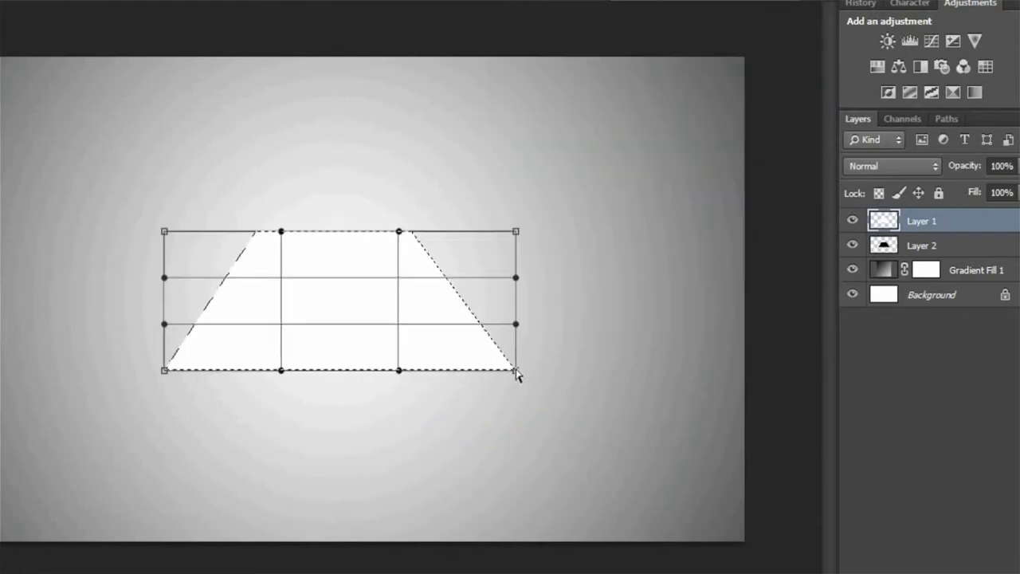
{"action": "left_click_drag", "start_coordinate": [533, 366], "coordinate": [543, 355]}
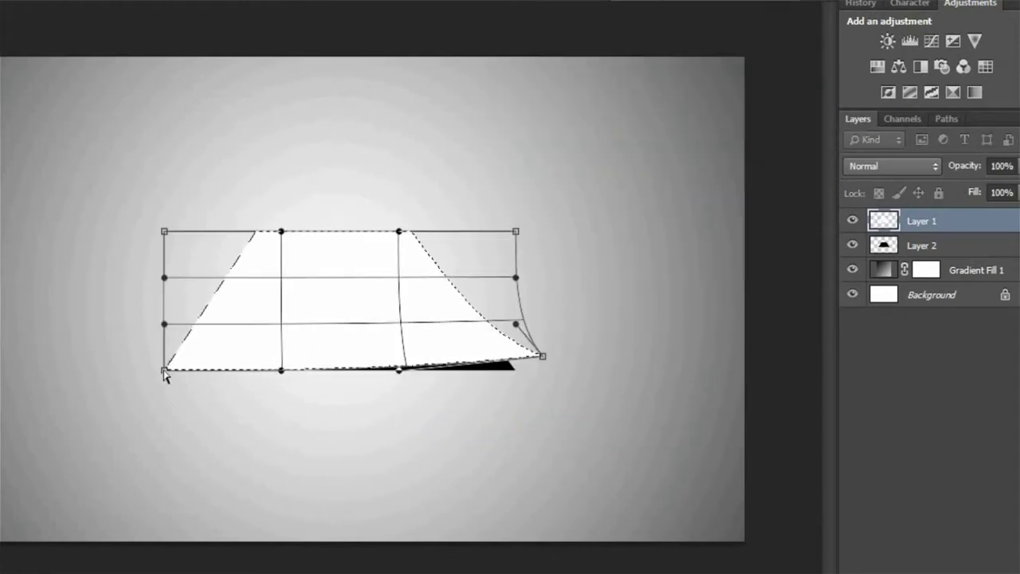
{"action": "left_click_drag", "start_coordinate": [164, 372], "coordinate": [130, 362]}
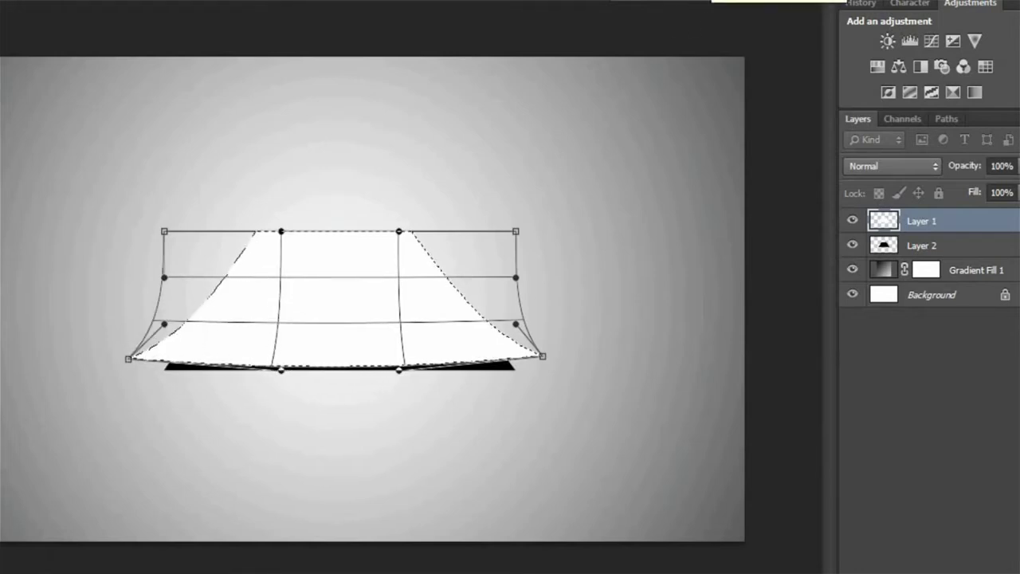
{"action": "key", "text": "Return"}
- Warp the black shadow on Layer 2, pulling its bottom corners outward and bending the upper-left inward
{"action": "left_click", "coordinate": [922, 248]}
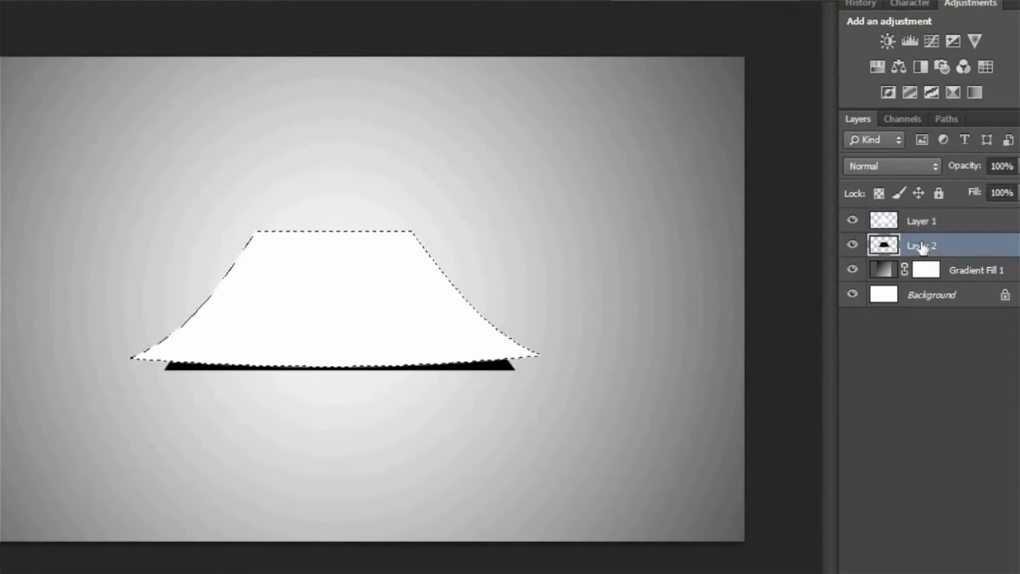
{"action": "right_click", "coordinate": [411, 350]}
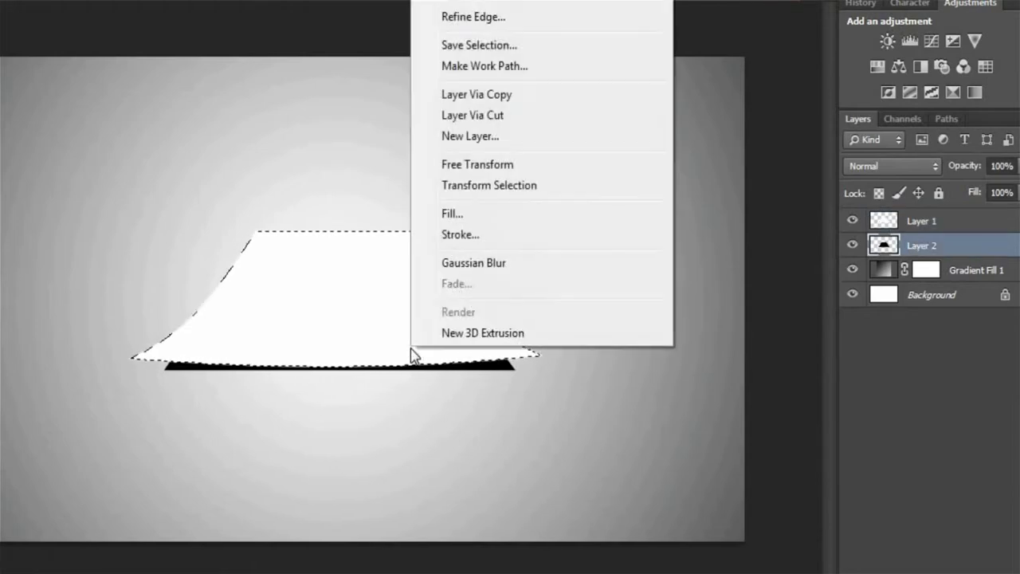
{"action": "left_click", "coordinate": [380, 353]}
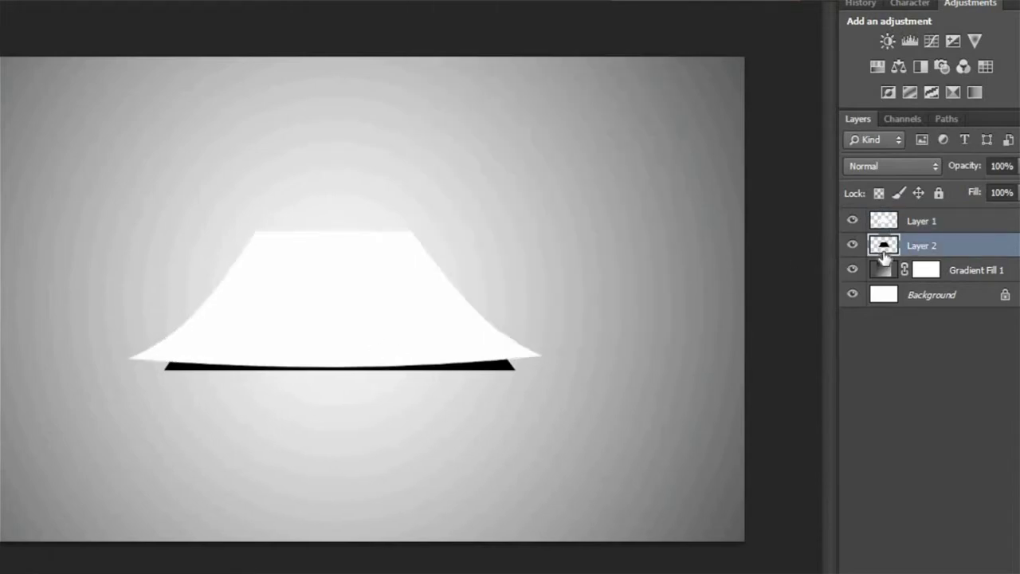
{"action": "right_click", "coordinate": [481, 343]}
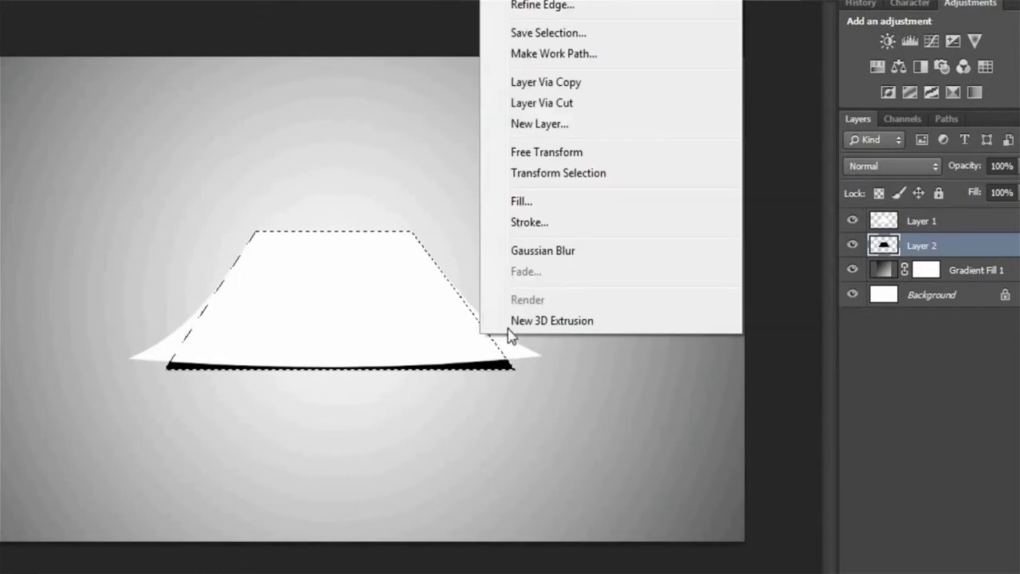
{"action": "left_click", "coordinate": [558, 156]}
{"action": "right_click", "coordinate": [440, 294]}
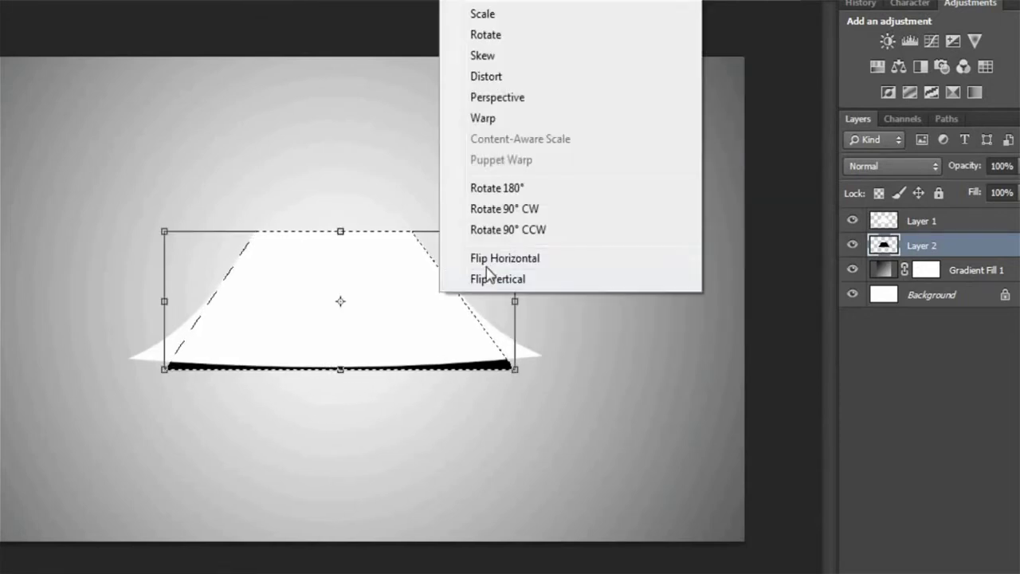
{"action": "left_click", "coordinate": [496, 119]}
{"action": "left_click_drag", "start_coordinate": [517, 369], "coordinate": [535, 377]}
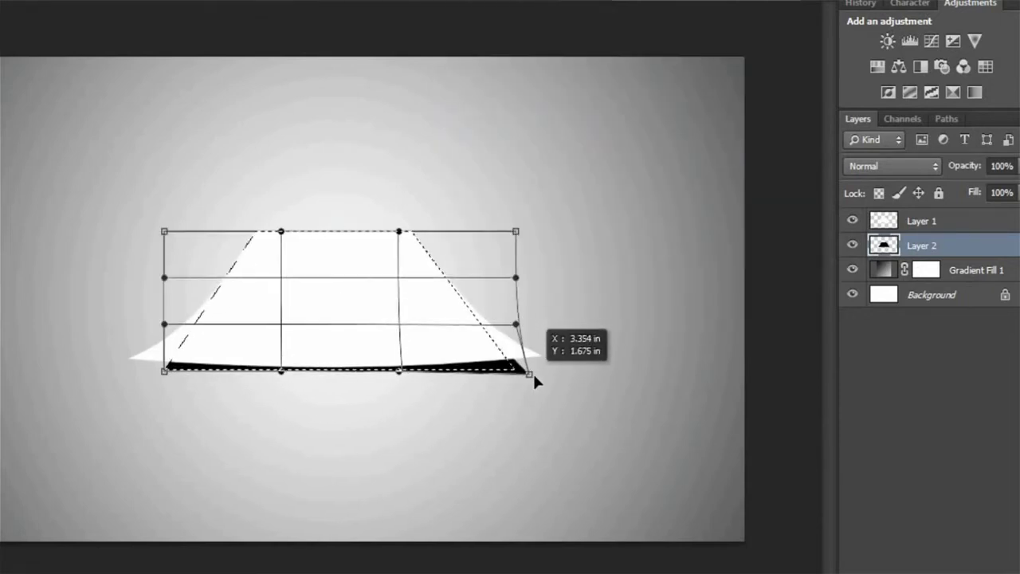
{"action": "left_click_drag", "start_coordinate": [165, 371], "coordinate": [131, 376]}
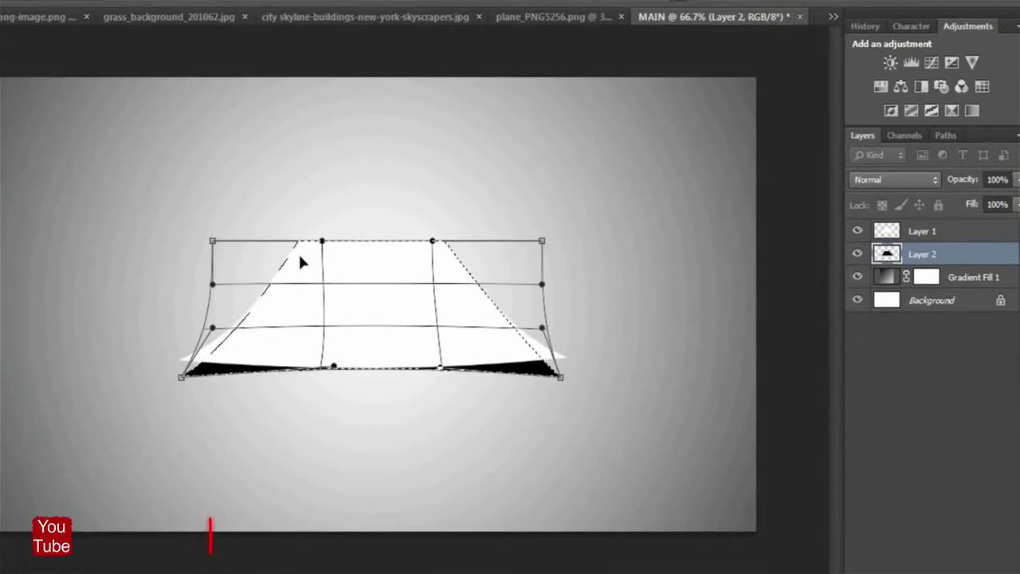
{"action": "mouse_move", "coordinate": [307, 275]}
{"action": "left_mouse_down"}
{"action": "mouse_move", "coordinate": [471, 289]}
{"action": "mouse_move", "coordinate": [414, 284]}
{"action": "left_mouse_up"}
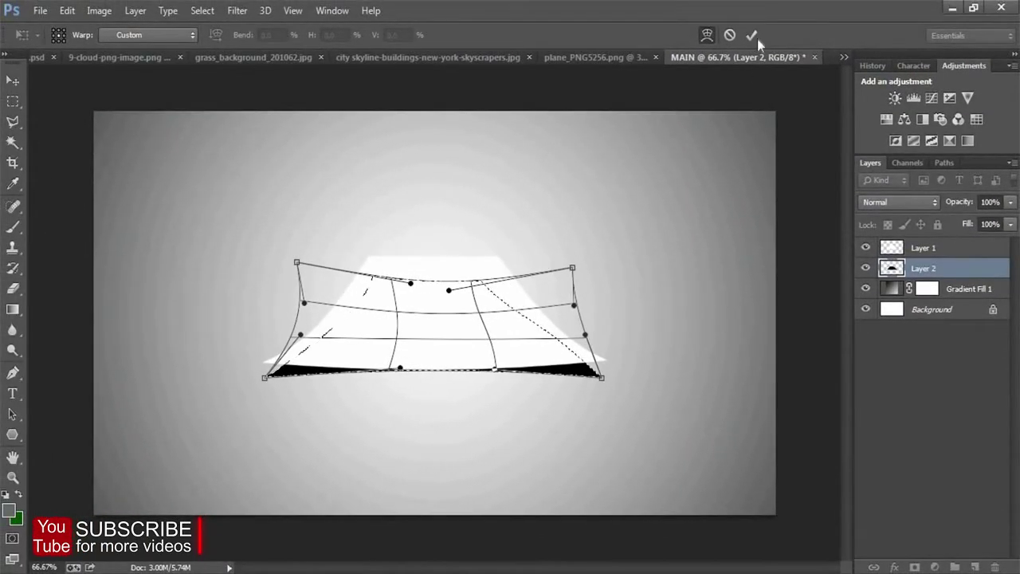
- Commit the shadow warp, deselect, and soften it with a 5.7-pixel Gaussian Blur
{"action": "left_click", "coordinate": [755, 36]}
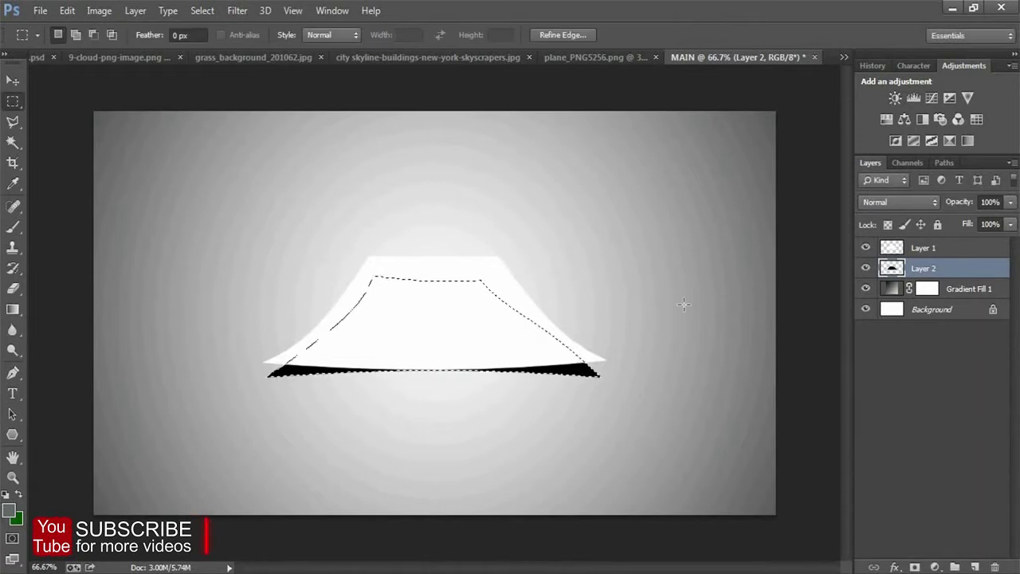
{"action": "key", "text": "ctrl+d"}
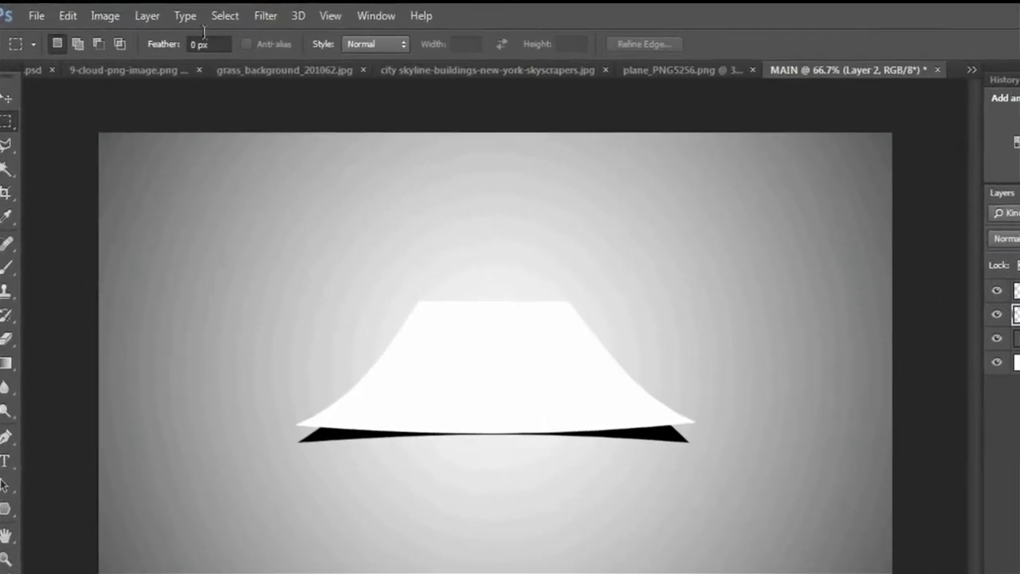
{"action": "left_click", "coordinate": [266, 18]}
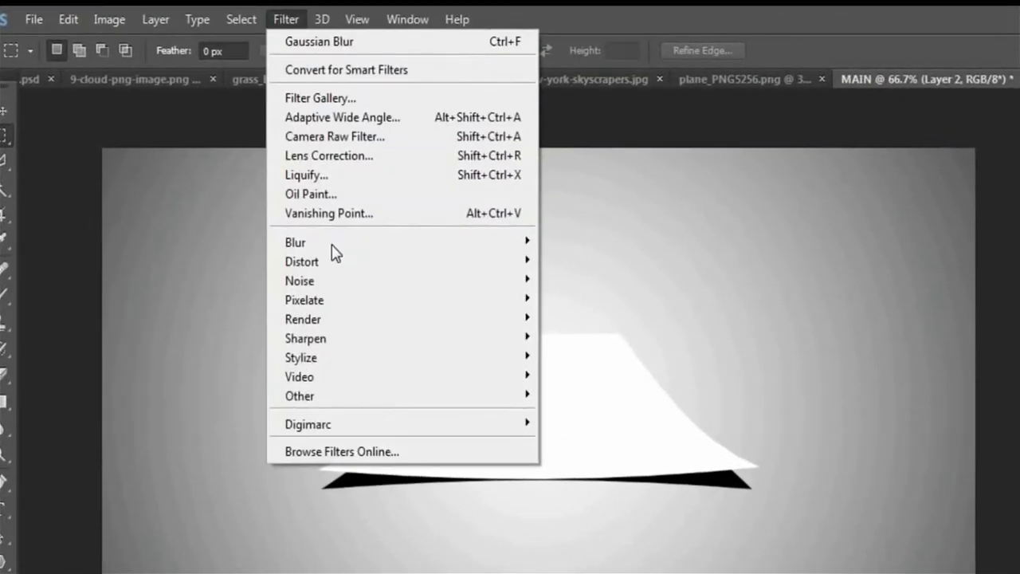
{"action": "mouse_move", "coordinate": [383, 244]}
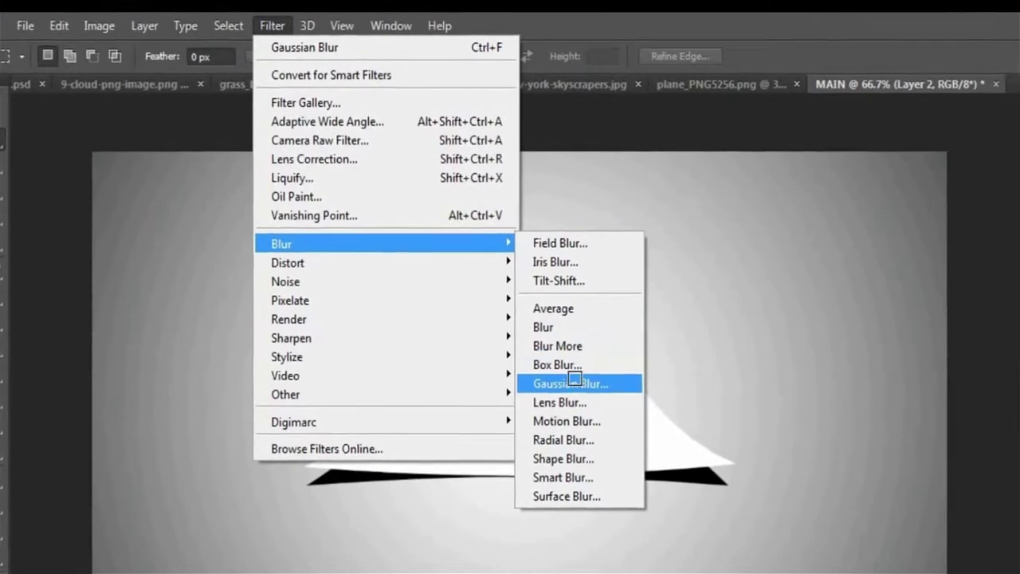
{"action": "left_click", "coordinate": [574, 382]}
{"action": "mouse_move", "coordinate": [791, 425]}
{"action": "left_mouse_down"}
{"action": "mouse_move", "coordinate": [802, 427]}
{"action": "mouse_move", "coordinate": [784, 422]}
{"action": "left_mouse_up"}
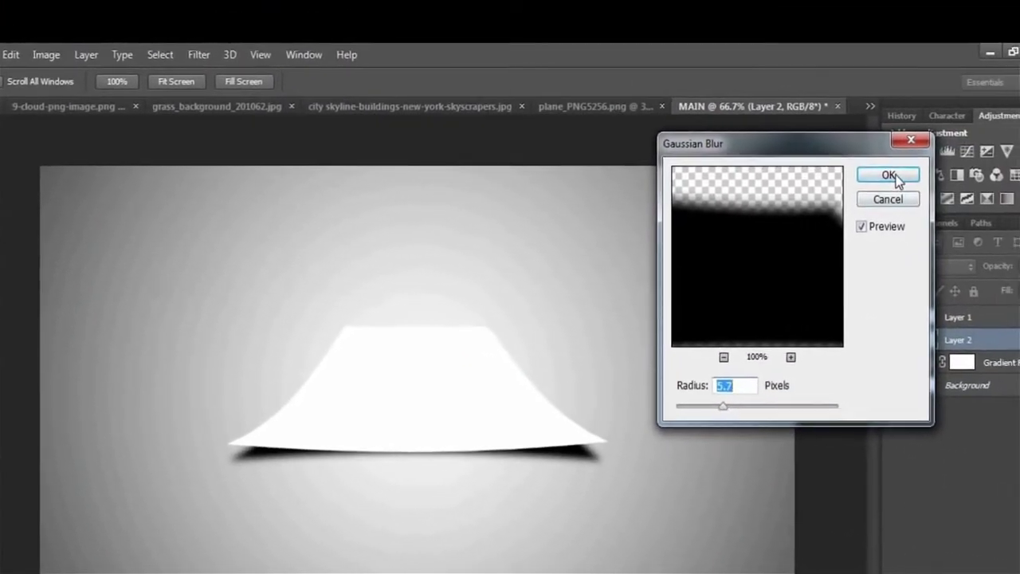
{"action": "left_click", "coordinate": [889, 175]}
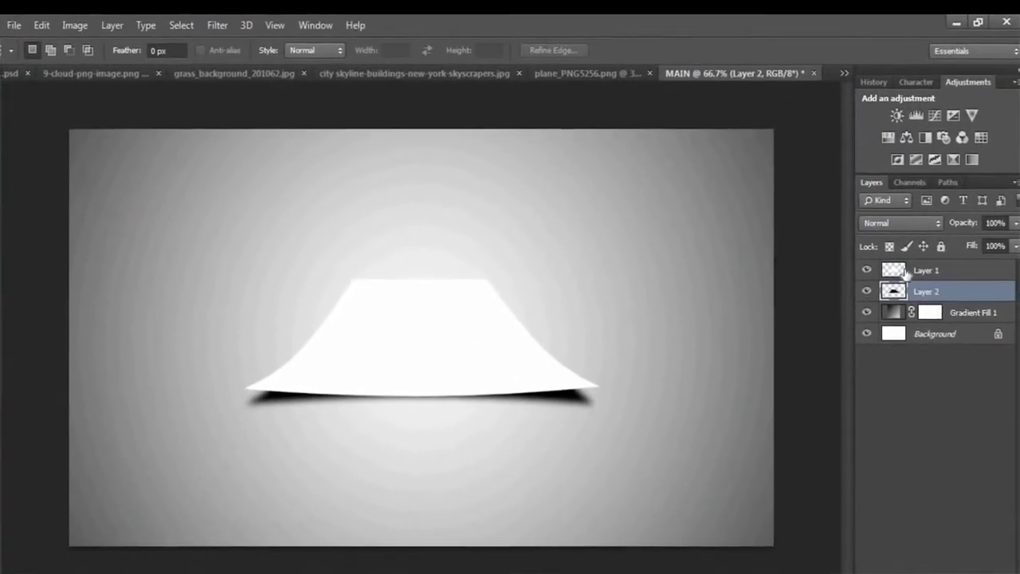
{"action": "left_click", "coordinate": [917, 272]}
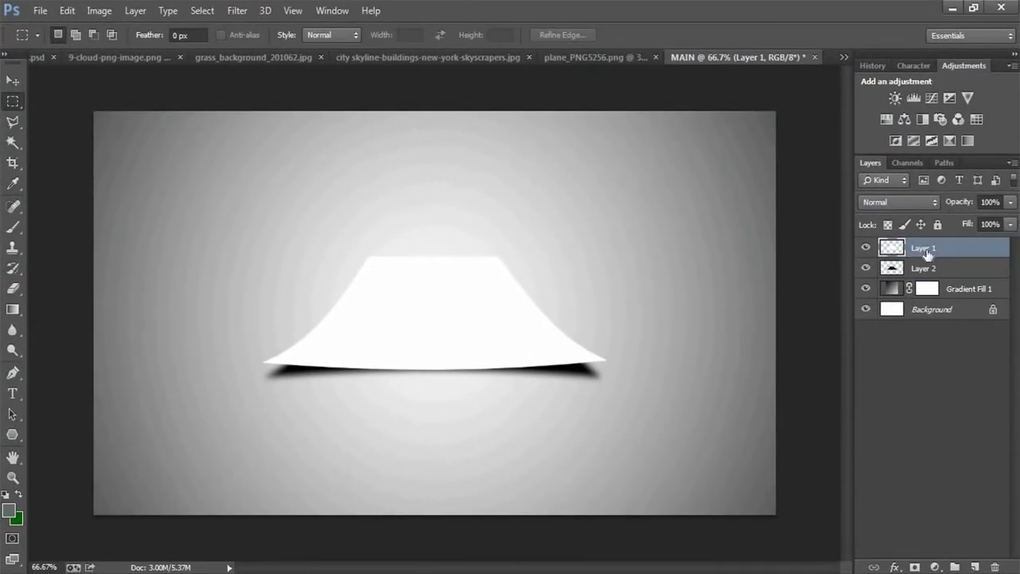
- Duplicate the paper layer and fill the copied shape with very dark grey
{"action": "key", "text": "ctrl+j"}
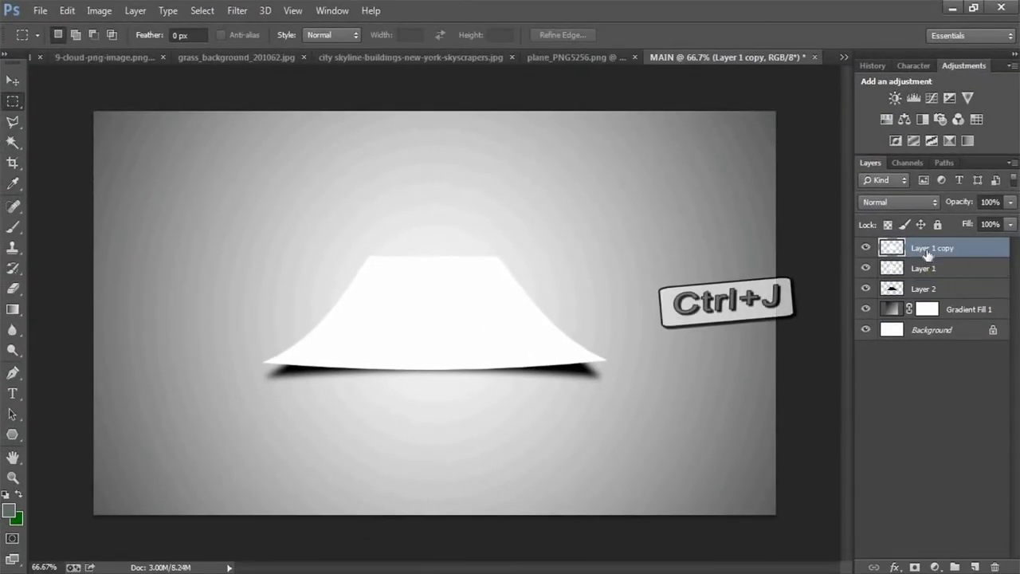
{"action": "left_click", "coordinate": [896, 250], "text": "ctrl"}
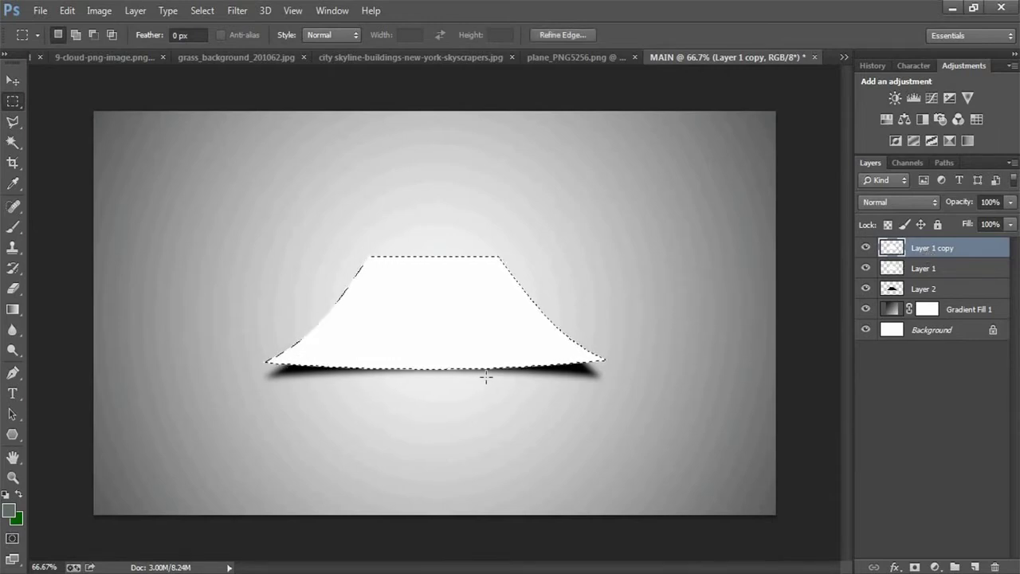
{"action": "key", "text": "shift+BackSpace"}
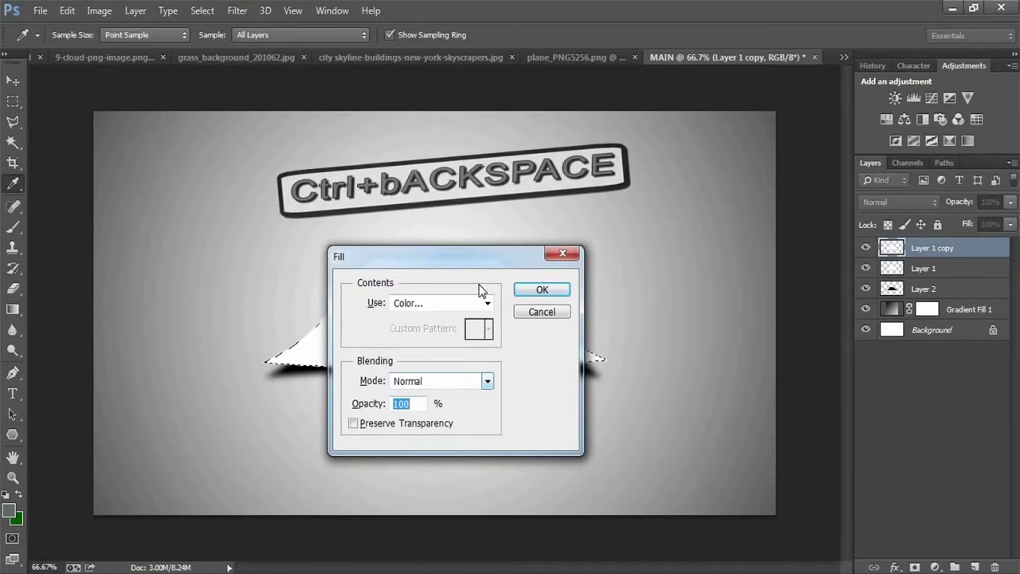
{"action": "left_click", "coordinate": [448, 308]}
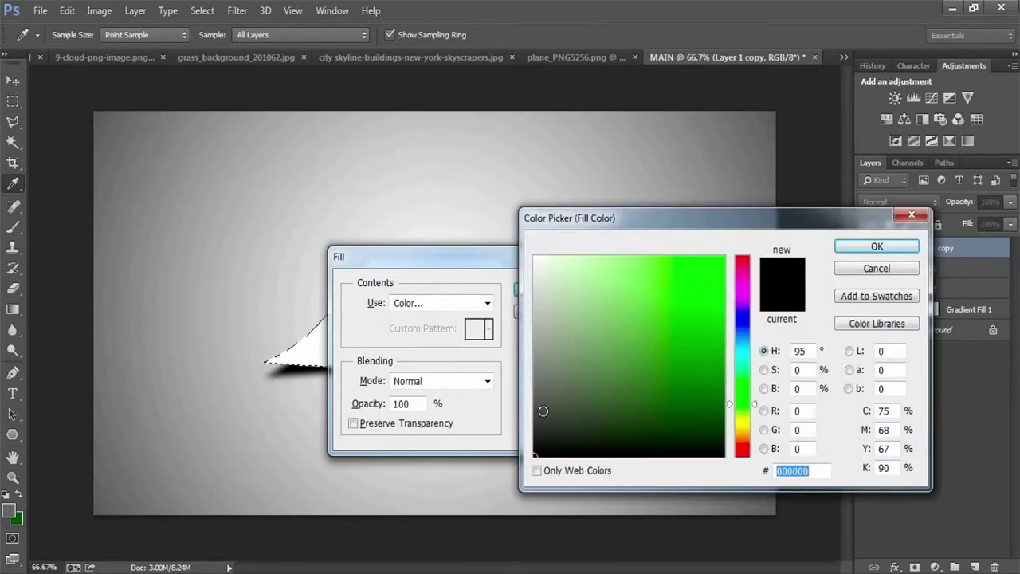
{"action": "left_click", "coordinate": [534, 435]}
{"action": "left_click", "coordinate": [881, 249]}
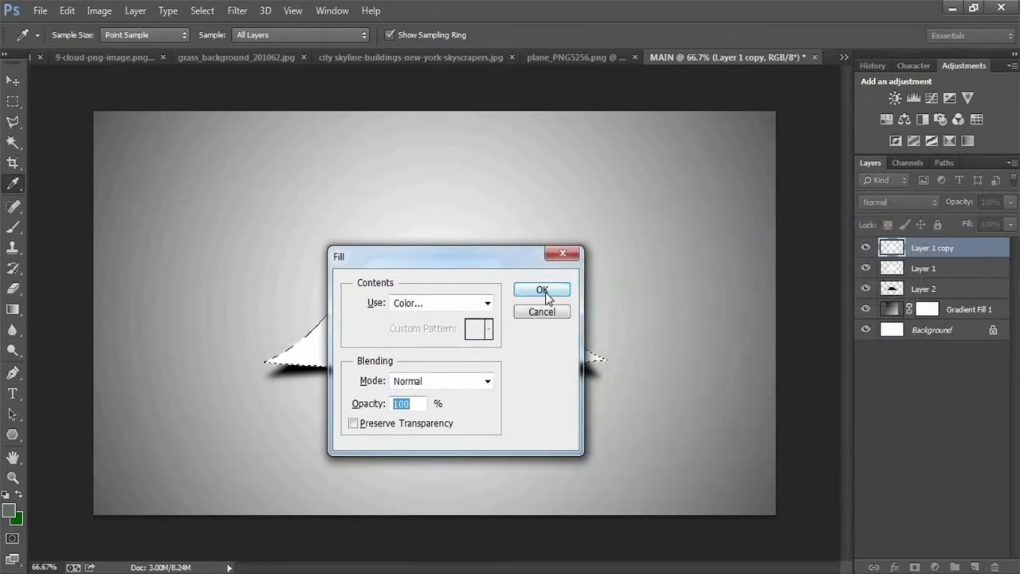
{"action": "left_click", "coordinate": [543, 291]}
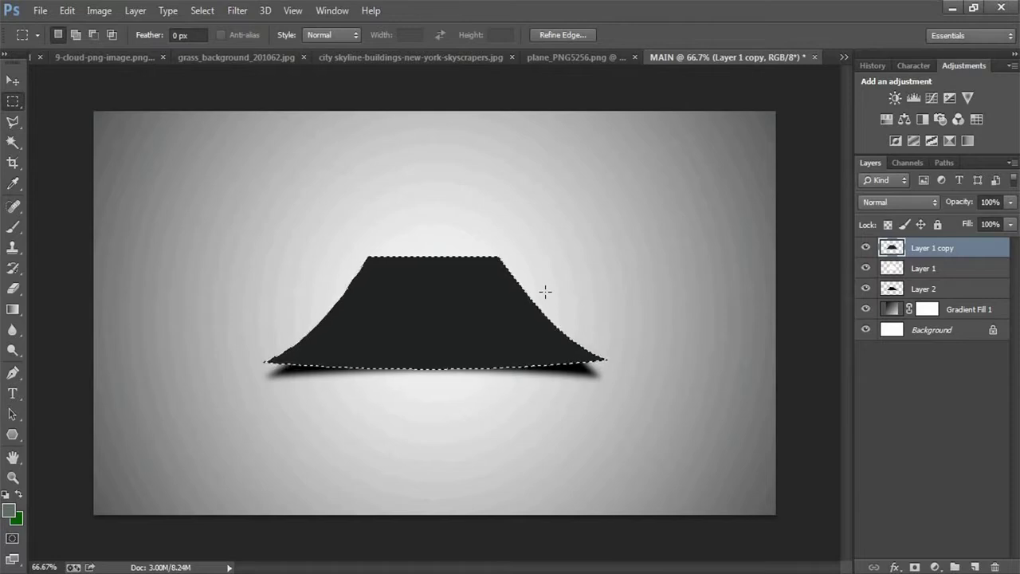
- Scale the dark copy proportionally to 96%, leaving a white rim, and save MAIN
{"action": "right_click", "coordinate": [519, 238]}
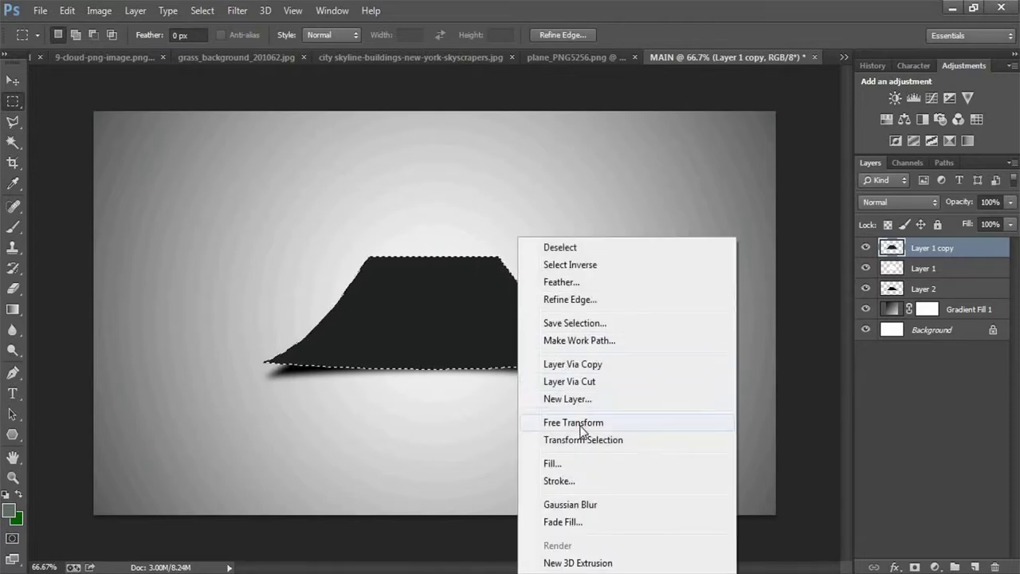
{"action": "left_click", "coordinate": [581, 427]}
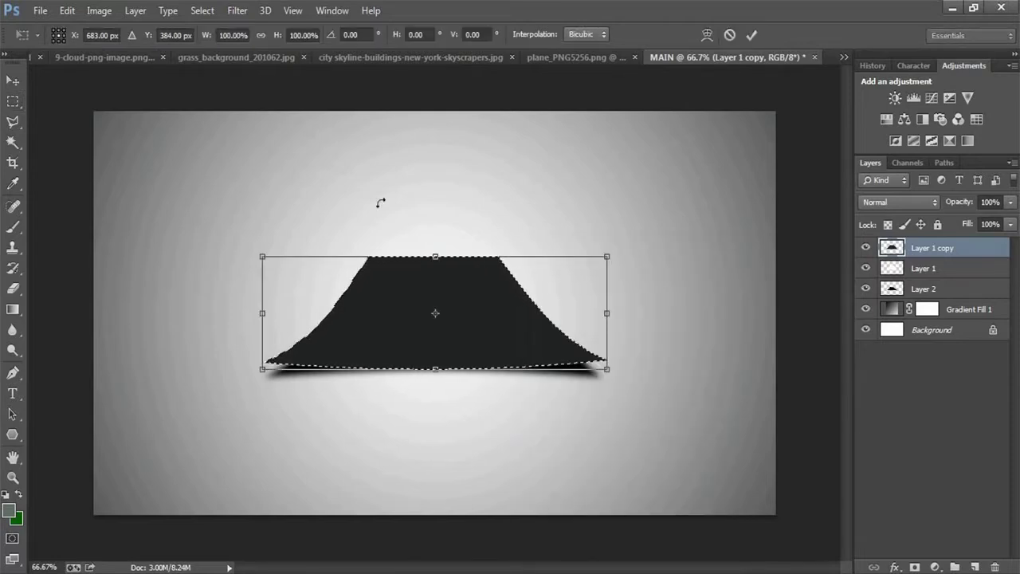
{"action": "left_click", "coordinate": [262, 36]}
{"action": "key", "text": "Down"}
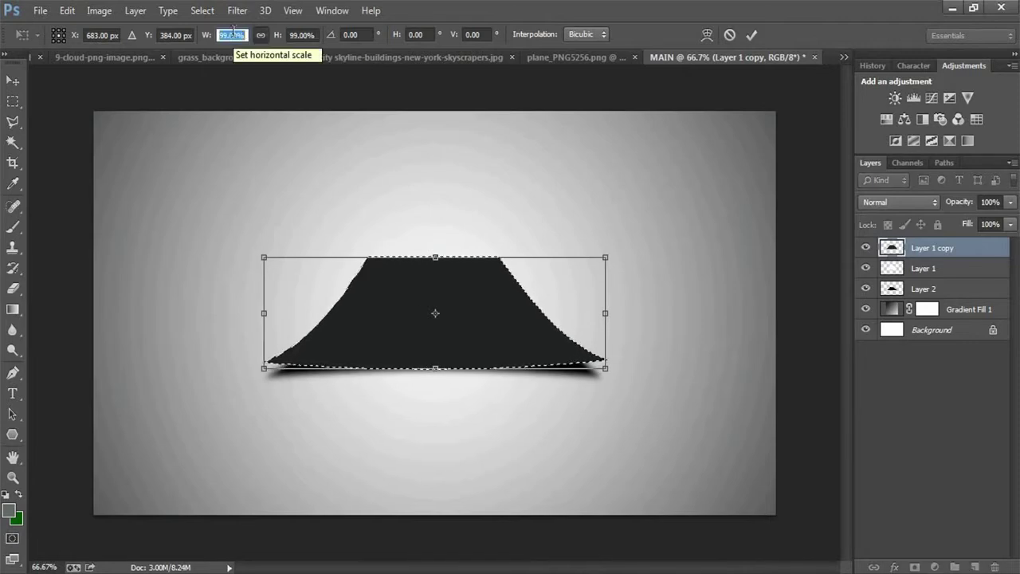
{"action": "key", "text": "Down"}
{"action": "key", "text": "Down"}
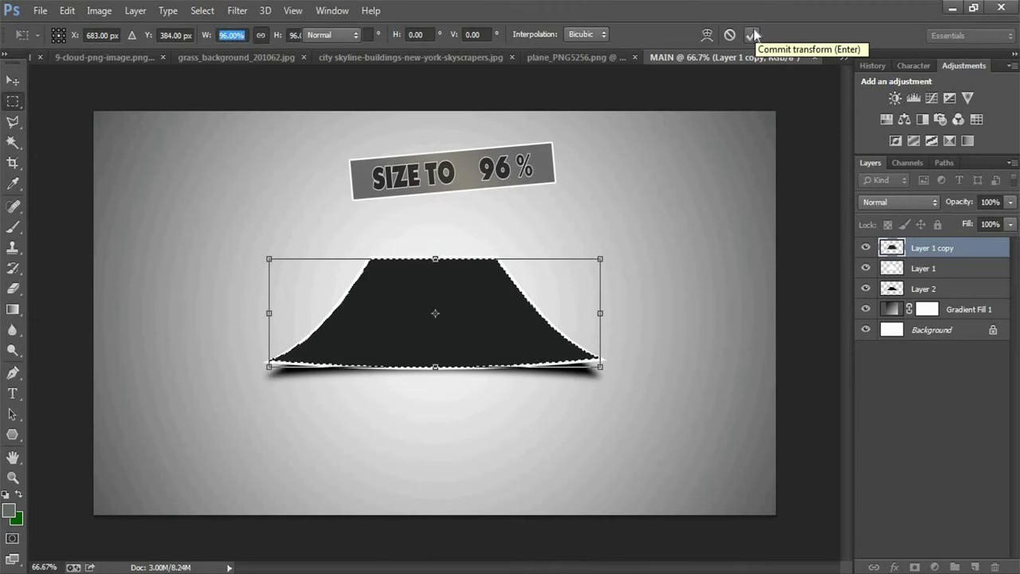
{"action": "left_click", "coordinate": [752, 35]}
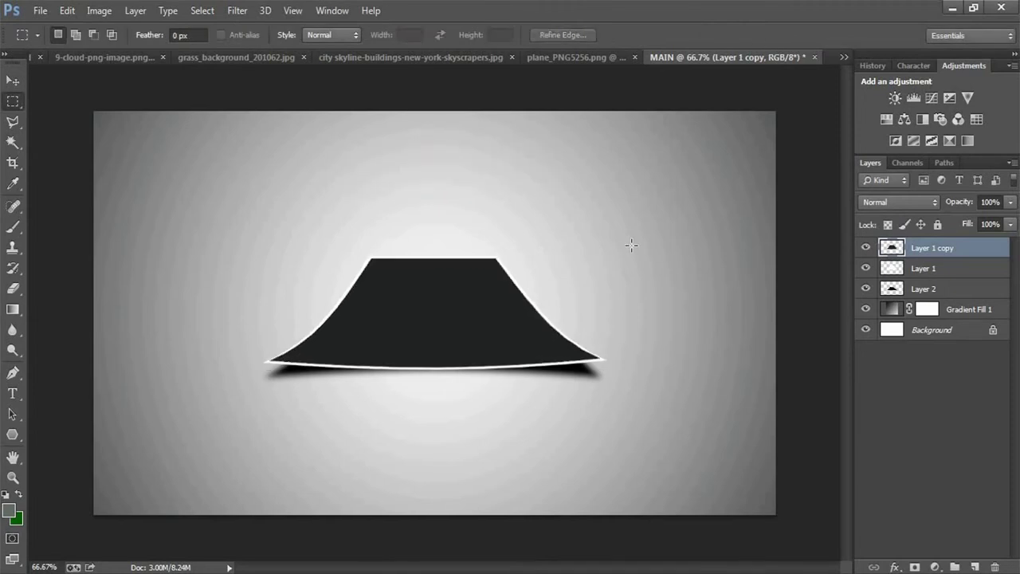
{"action": "key", "text": "ctrl+s"}
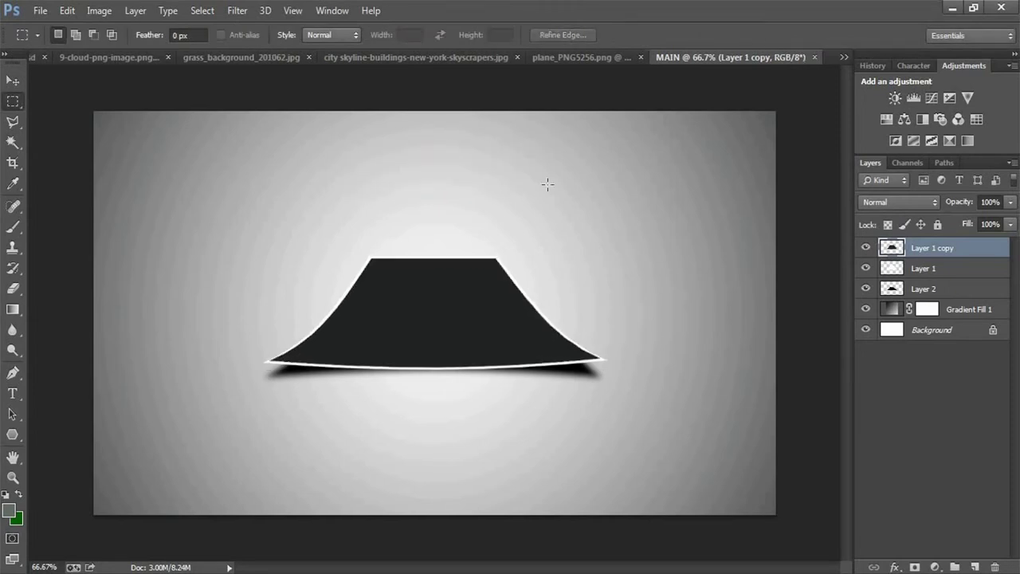
- Paste the grass image as Layer 3 at 54% opacity and move it over the paper
{"action": "key", "text": "ctrl+v"}
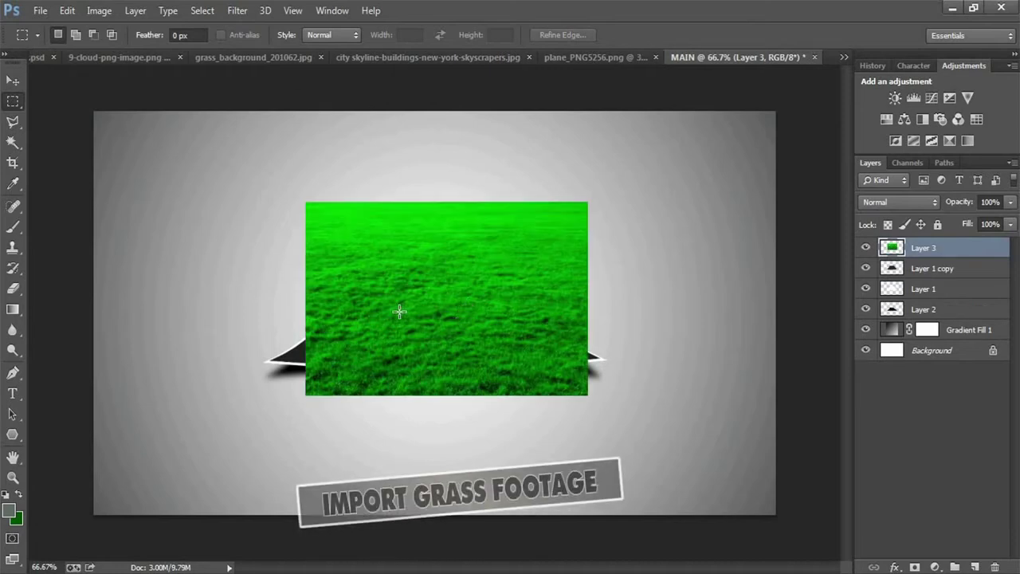
{"action": "left_click", "coordinate": [1010, 202]}
{"action": "left_click_drag", "start_coordinate": [1011, 220], "coordinate": [976, 219]}
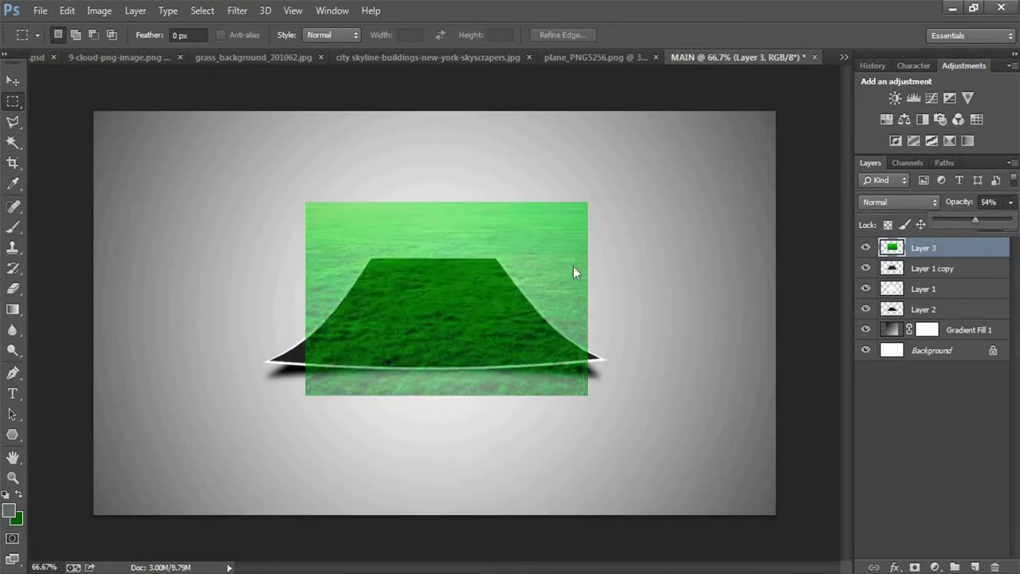
{"action": "right_click", "coordinate": [574, 266]}
{"action": "left_click", "coordinate": [626, 423]}
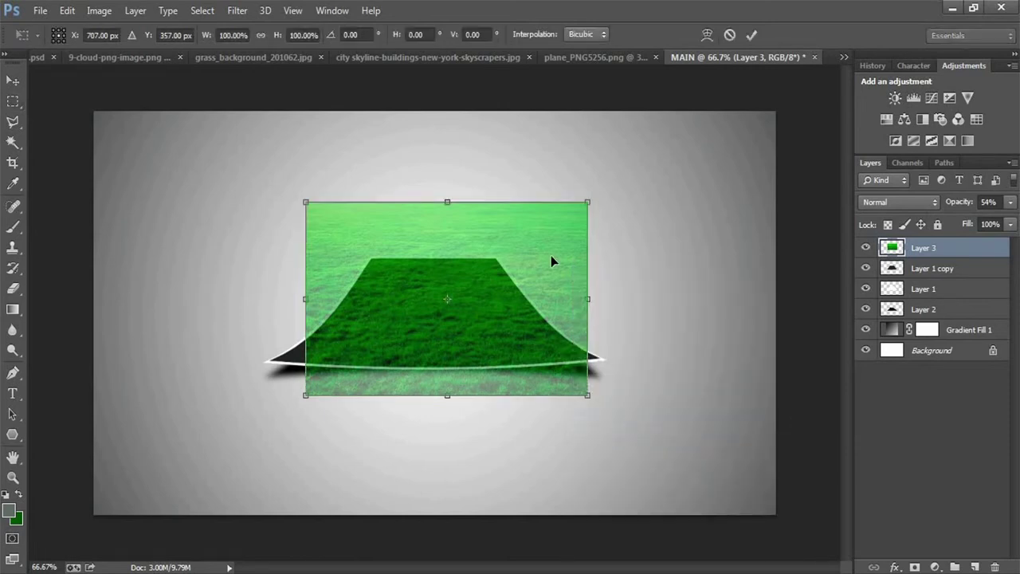
{"action": "left_click_drag", "start_coordinate": [551, 256], "coordinate": [535, 279]}
- Taper and flatten the grass with Perspective and Distort into a trapezoid matching the paper
{"action": "right_click", "coordinate": [511, 267]}
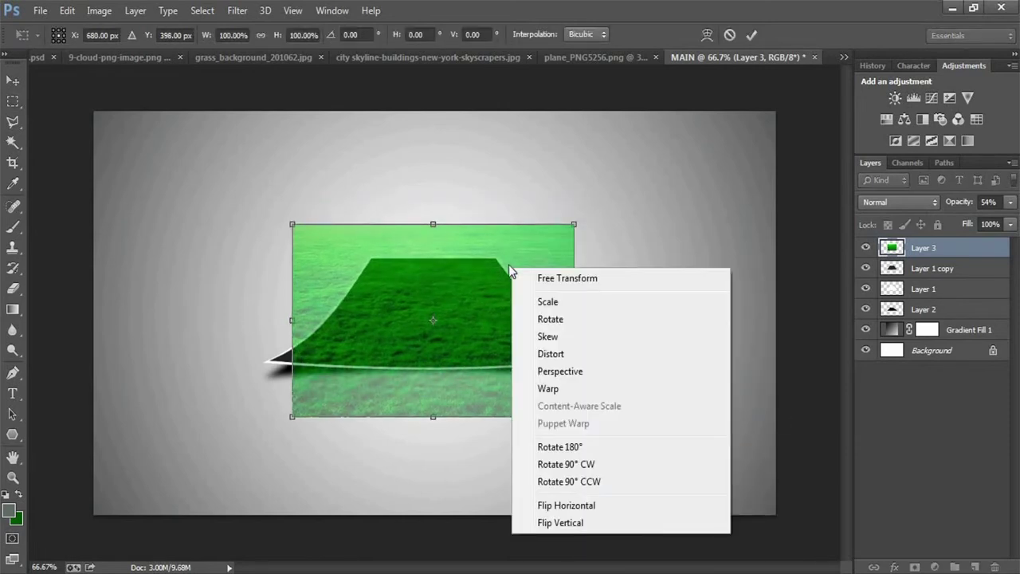
{"action": "left_click", "coordinate": [563, 372]}
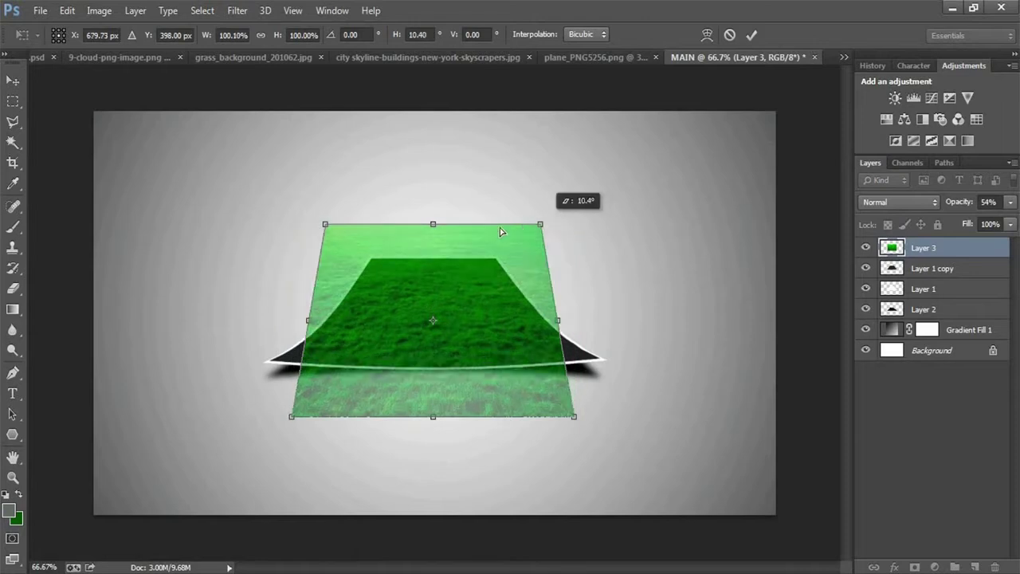
{"action": "left_click_drag", "start_coordinate": [577, 227], "coordinate": [487, 224]}
{"action": "left_click_drag", "start_coordinate": [574, 415], "coordinate": [607, 417]}
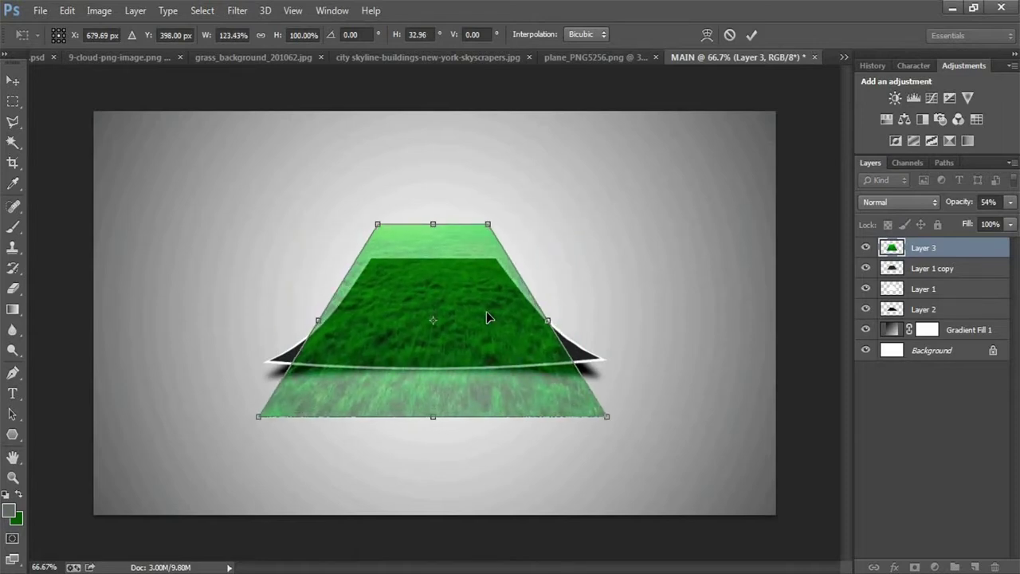
{"action": "right_click", "coordinate": [480, 302]}
{"action": "left_click", "coordinate": [488, 387]}
{"action": "left_click_drag", "start_coordinate": [433, 224], "coordinate": [433, 257]}
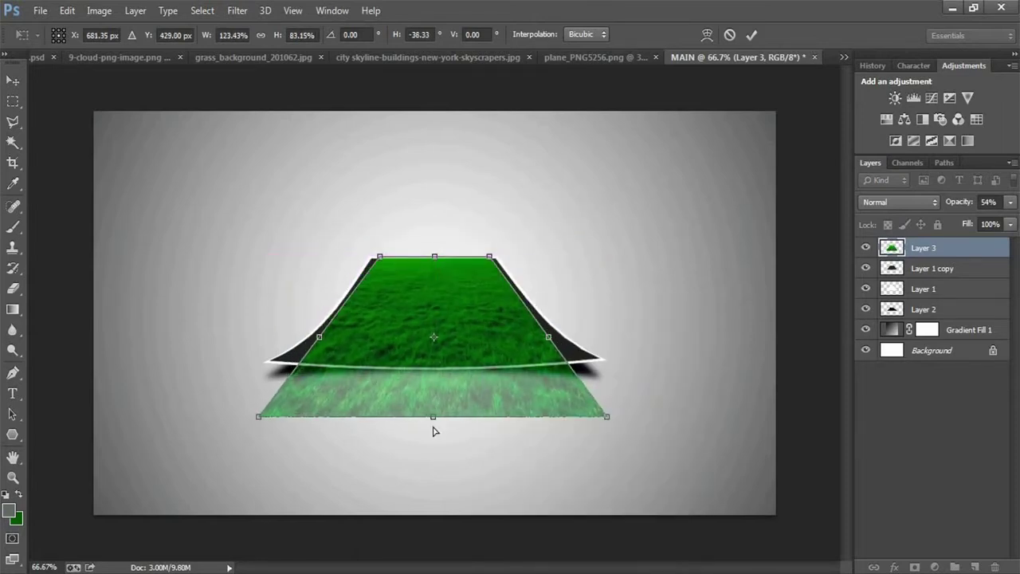
{"action": "left_click_drag", "start_coordinate": [433, 416], "coordinate": [435, 369]}
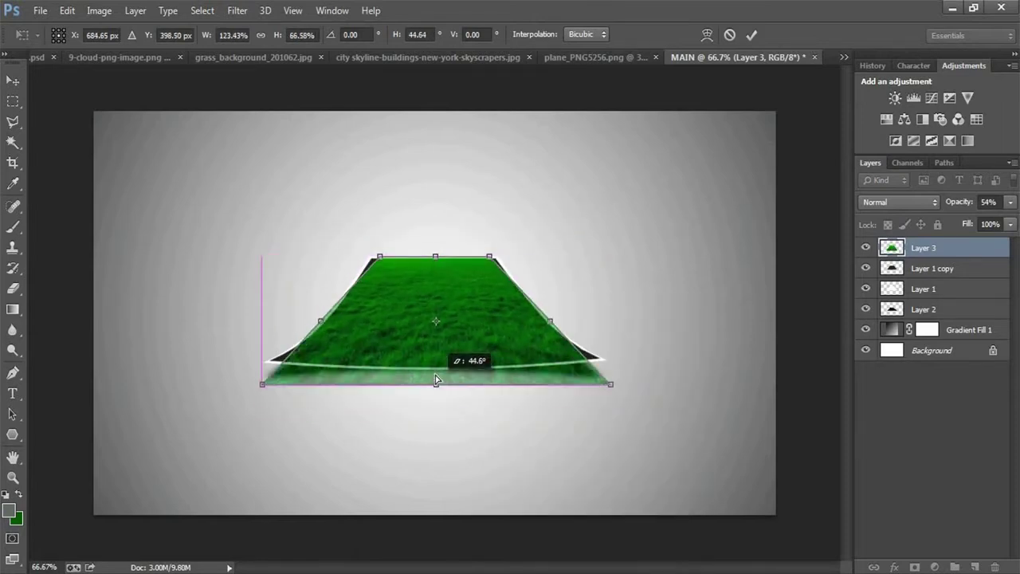
{"action": "right_click", "coordinate": [515, 296]}
- Switch the transform to Warp and bend the grass's left and right edges to the paper's curled sides
{"action": "left_click", "coordinate": [550, 415]}
{"action": "scroll", "coordinate": [526, 295], "scroll_direction": "up", "scroll_amount": 5}
{"action": "scroll", "coordinate": [506, 230], "scroll_direction": "up", "scroll_amount": 1}
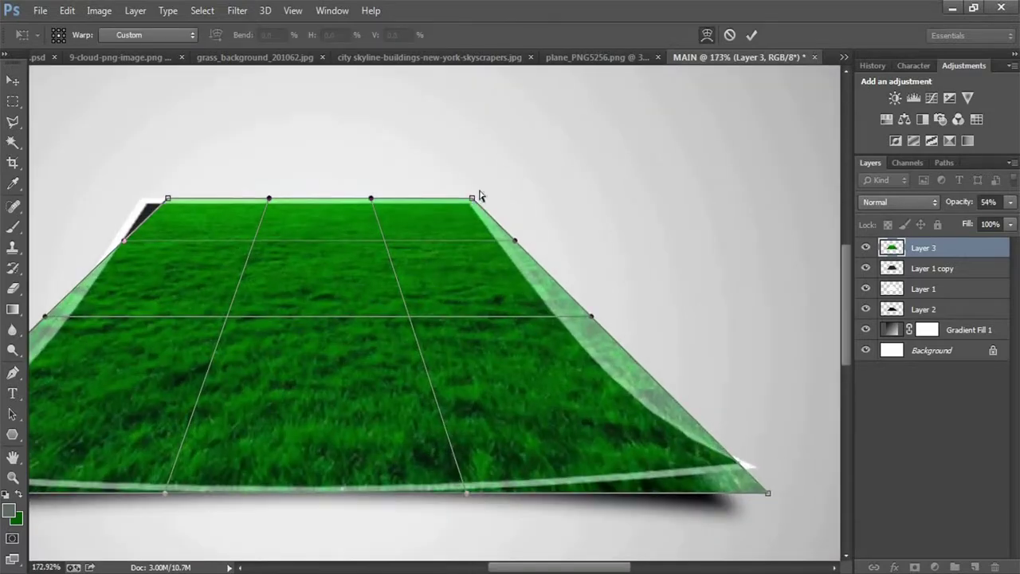
{"action": "left_click_drag", "start_coordinate": [546, 290], "coordinate": [524, 289]}
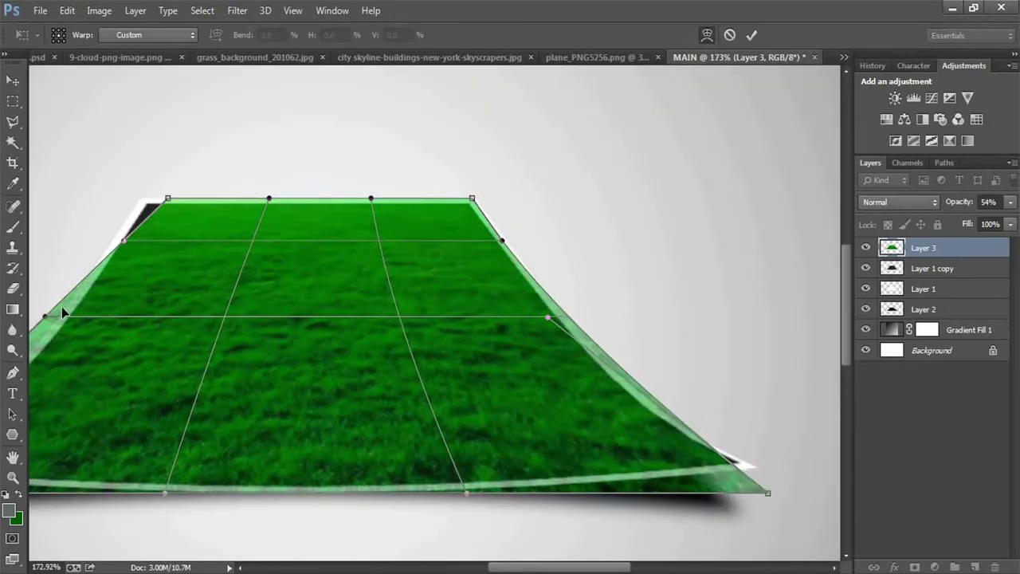
{"action": "left_click_drag", "start_coordinate": [168, 198], "coordinate": [135, 195]}
{"action": "left_click_drag", "start_coordinate": [125, 292], "coordinate": [120, 356]}
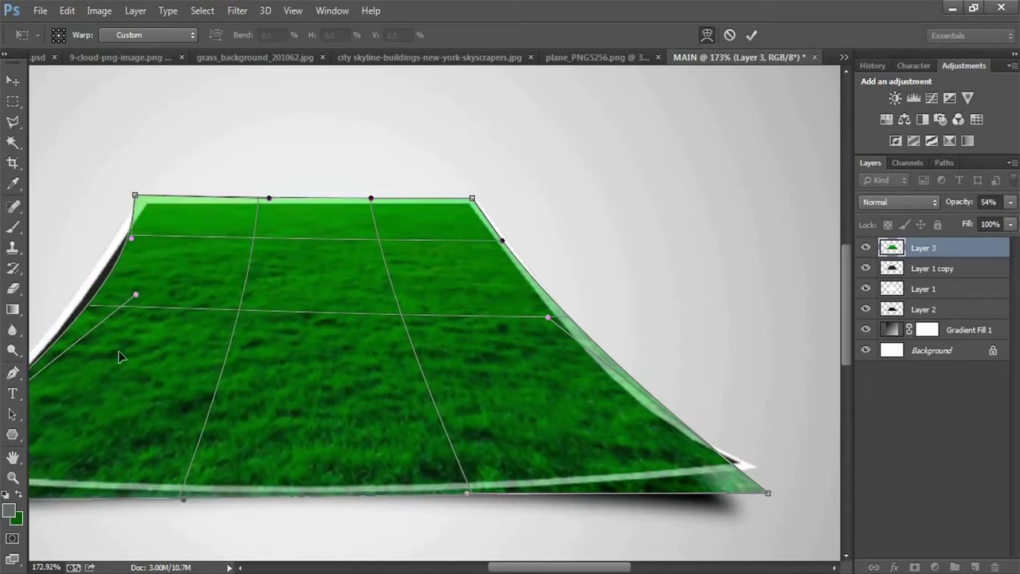
- Pull the grass's bottom corners and lower edge out to the paper's tips, then commit the warp
{"action": "left_click_drag", "start_coordinate": [226, 355], "coordinate": [430, 307]}
{"action": "left_click_drag", "start_coordinate": [83, 453], "coordinate": [43, 435]}
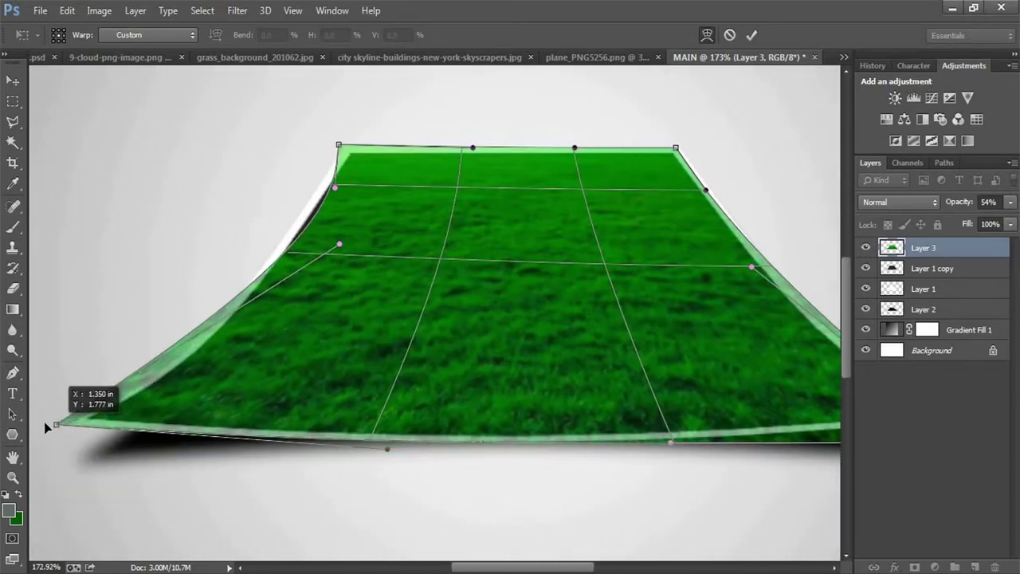
{"action": "scroll", "coordinate": [558, 407], "scroll_direction": "right", "scroll_amount": 5}
{"action": "left_click_drag", "start_coordinate": [756, 442], "coordinate": [810, 443]}
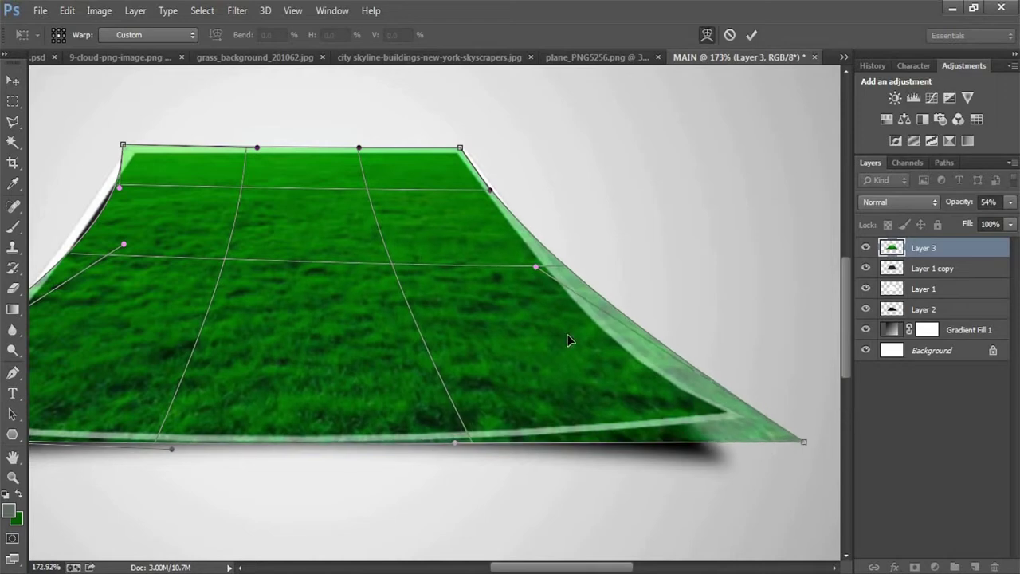
{"action": "left_click_drag", "start_coordinate": [550, 327], "coordinate": [414, 343]}
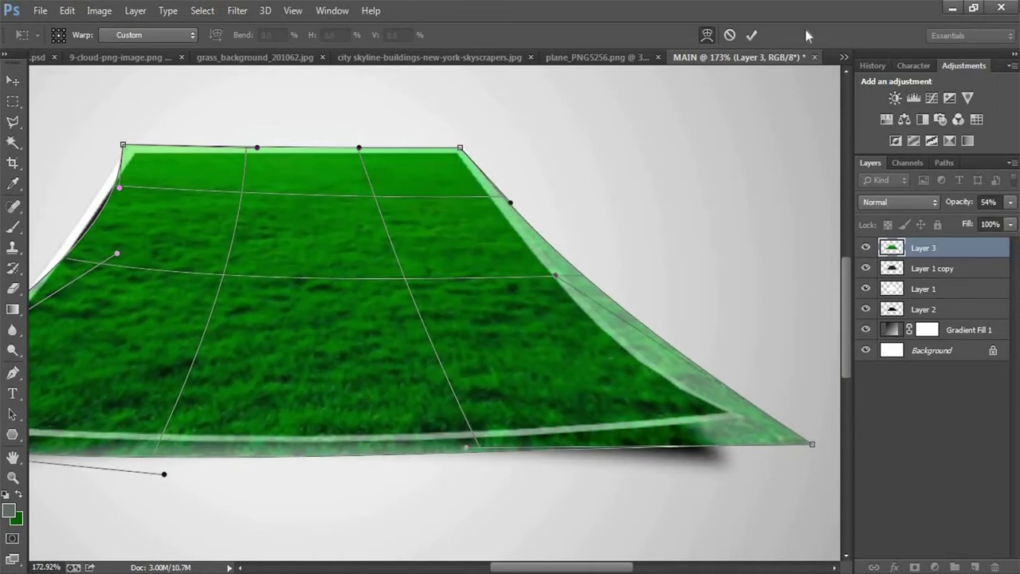
{"action": "key", "text": "Return"}
{"action": "scroll", "coordinate": [519, 250], "scroll_direction": "down", "scroll_amount": 5}
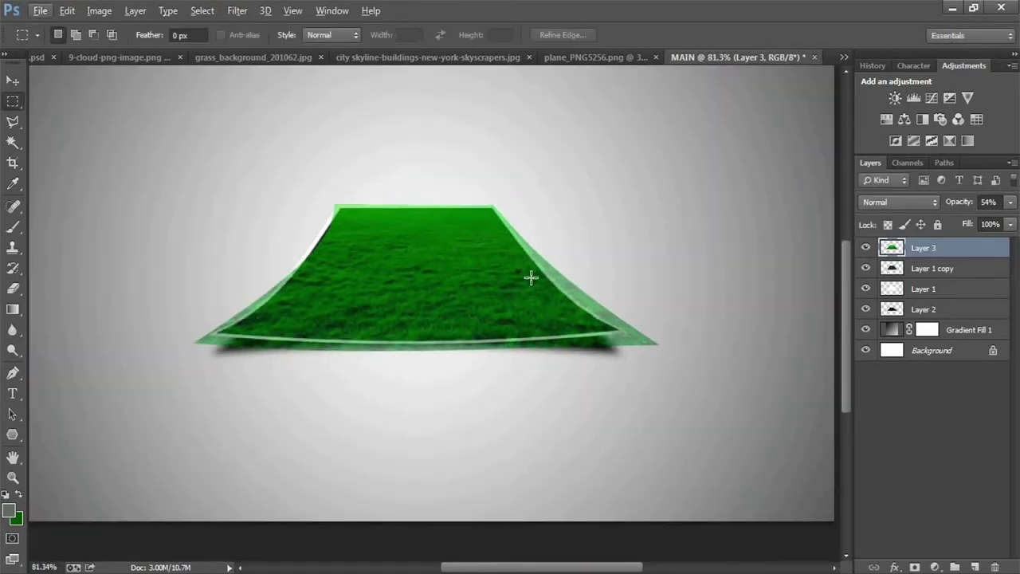
- Cut away grass outside Layer 1 copy's paper outline and set Layer 3 opacity to 100%
{"action": "left_click", "coordinate": [895, 289], "text": "ctrl"}
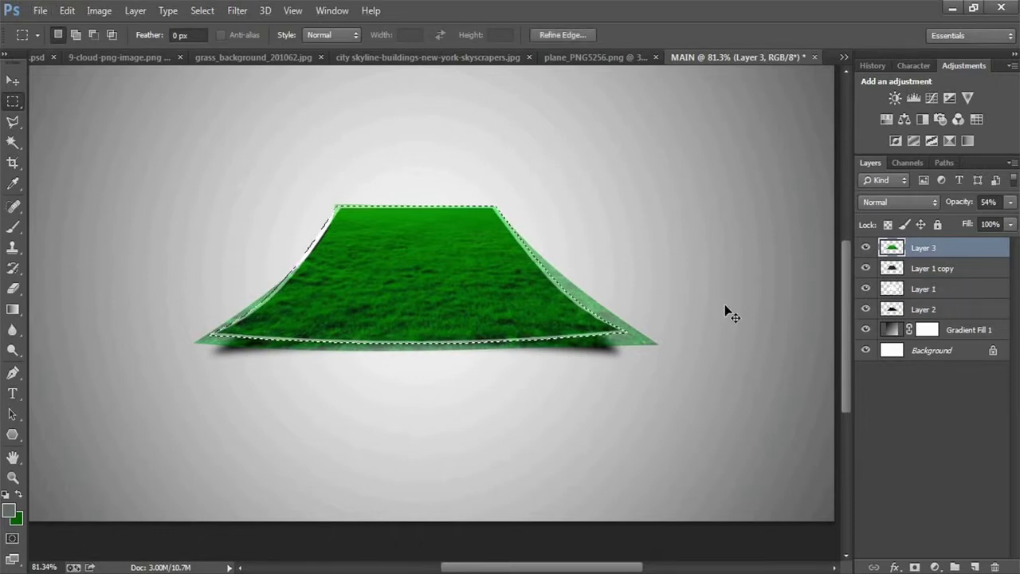
{"action": "key", "text": "ctrl+shift+i"}
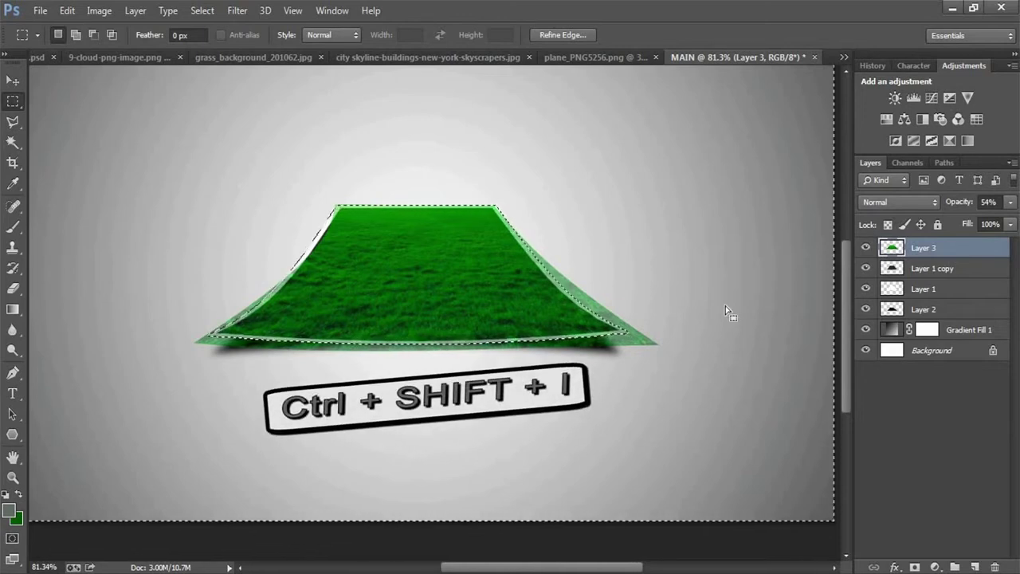
{"action": "key", "text": "ctrl+x"}
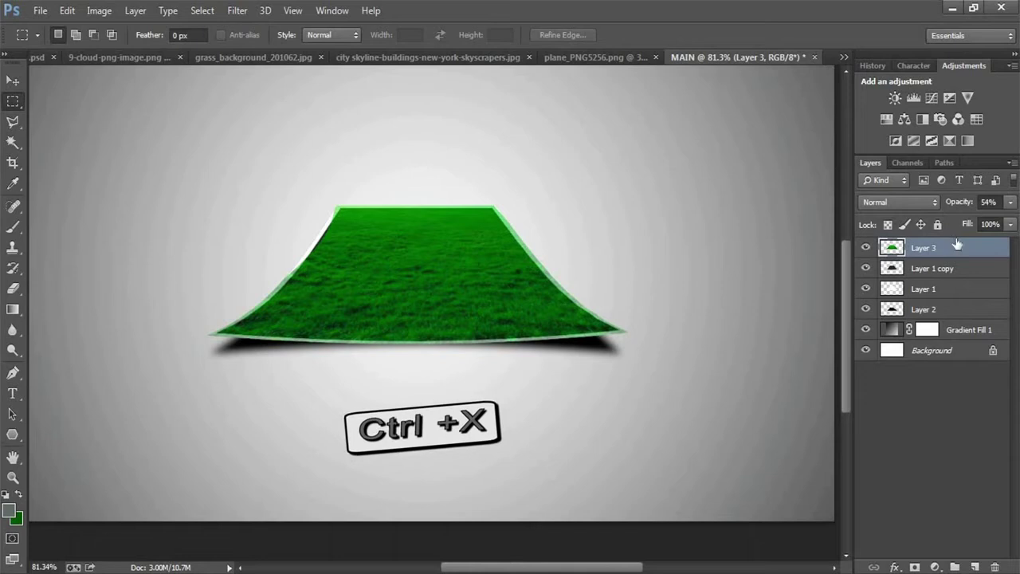
{"action": "left_click", "coordinate": [1009, 204]}
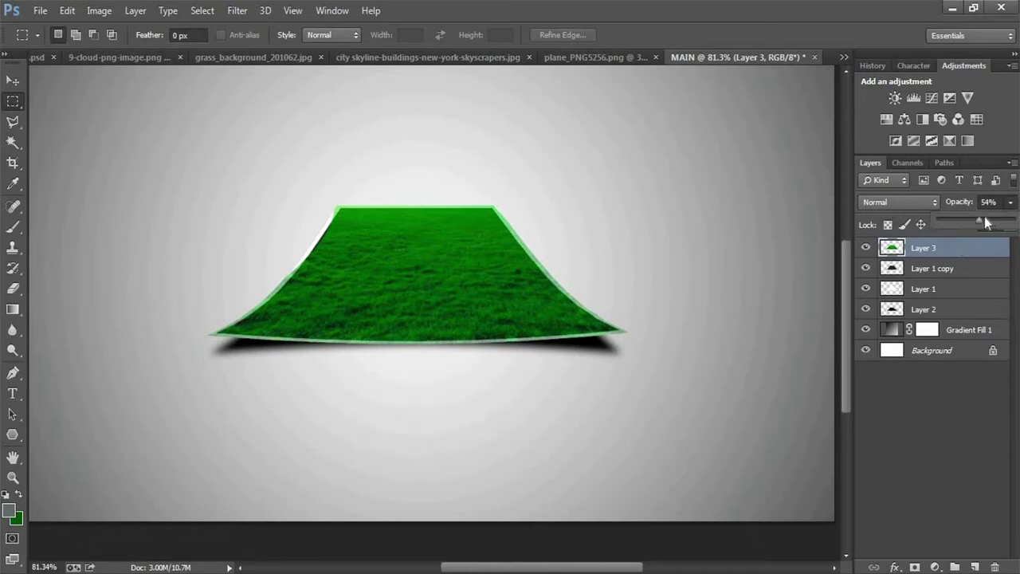
{"action": "left_click_drag", "start_coordinate": [993, 226], "coordinate": [1016, 224]}
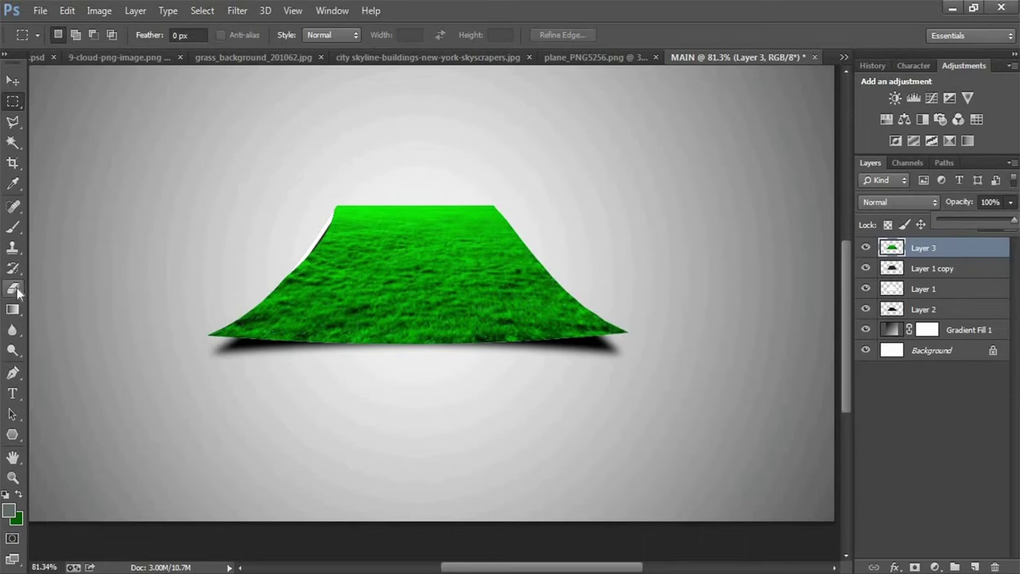
- Choose the Eraser and set its brush size to 26 px
{"action": "left_click", "coordinate": [18, 292]}
{"action": "right_click", "coordinate": [373, 275]}
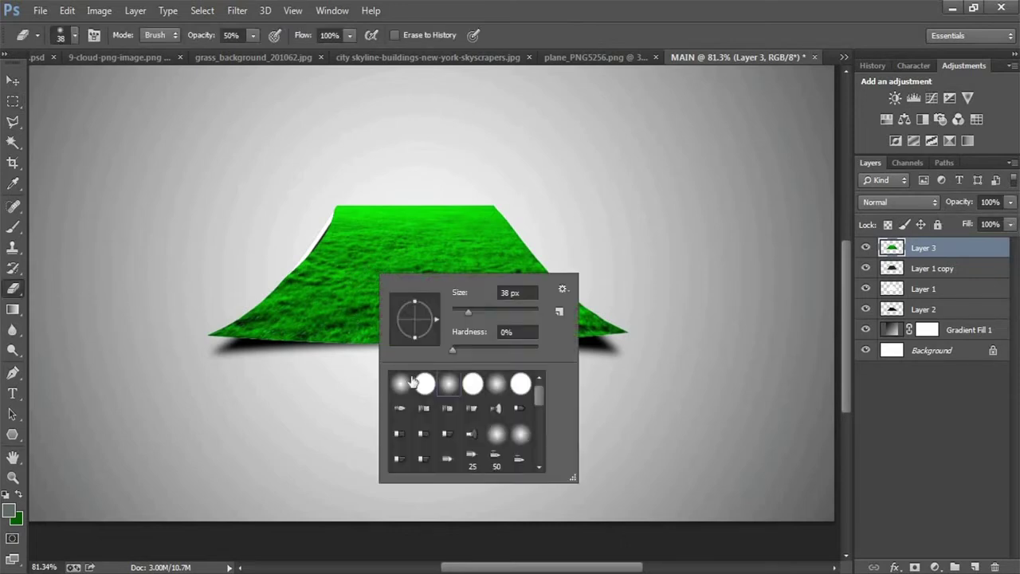
{"action": "left_click_drag", "start_coordinate": [468, 309], "coordinate": [462, 310]}
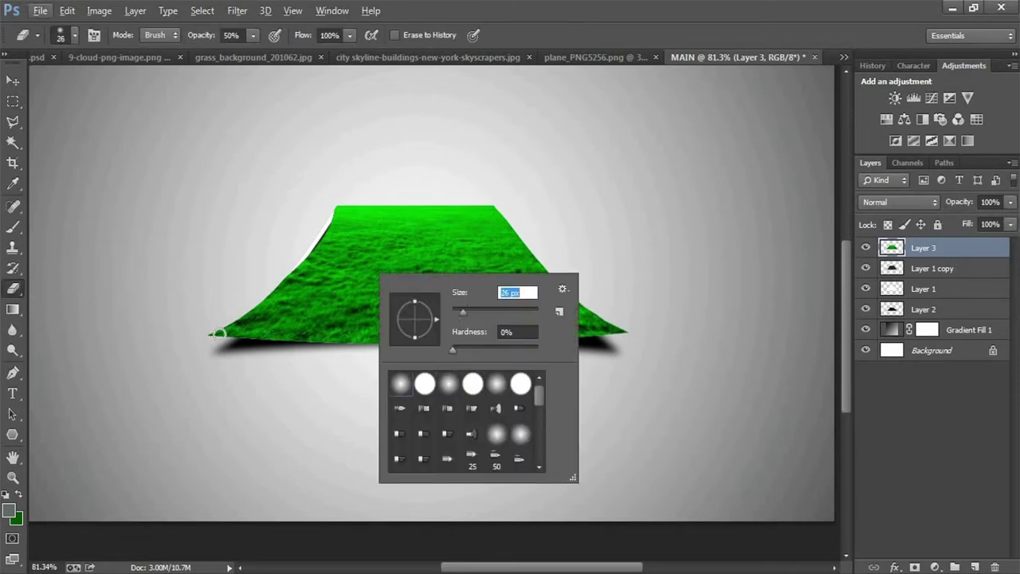
{"action": "key", "text": "Return"}
{"action": "scroll", "coordinate": [217, 333], "scroll_direction": "up", "scroll_amount": 5}
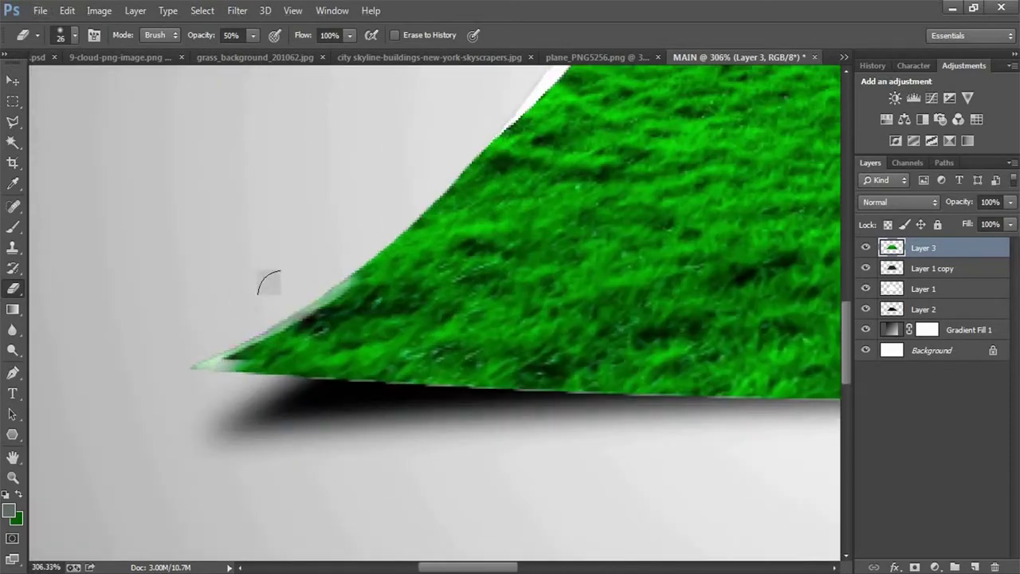
- Switch the eraser to grass-blade brush preset 134 at about 29 px
{"action": "right_click", "coordinate": [228, 325]}
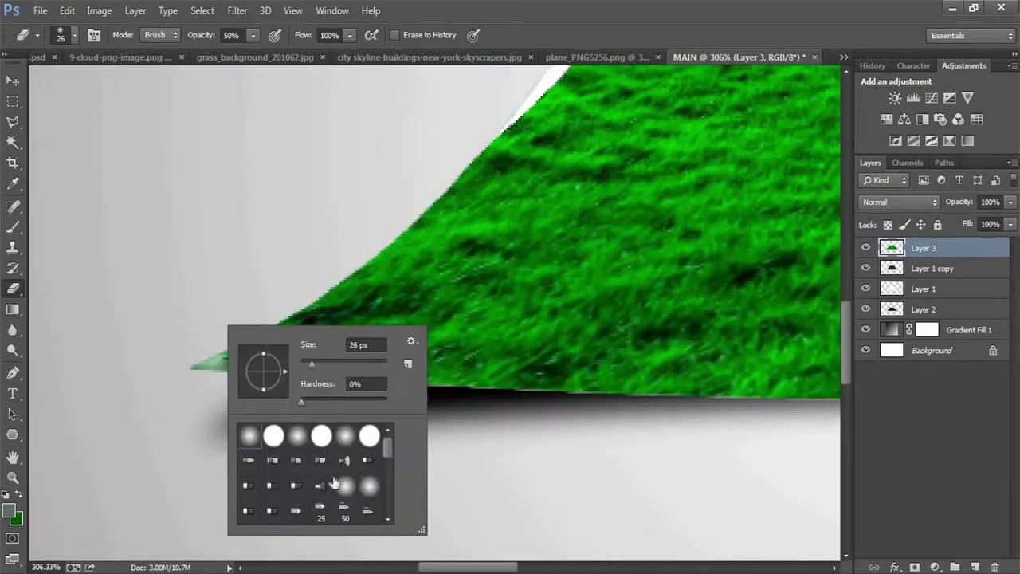
{"action": "scroll", "coordinate": [334, 484], "scroll_direction": "down", "scroll_amount": 3}
{"action": "scroll", "coordinate": [338, 483], "scroll_direction": "down", "scroll_amount": 3}
{"action": "scroll", "coordinate": [356, 466], "scroll_direction": "down", "scroll_amount": 2}
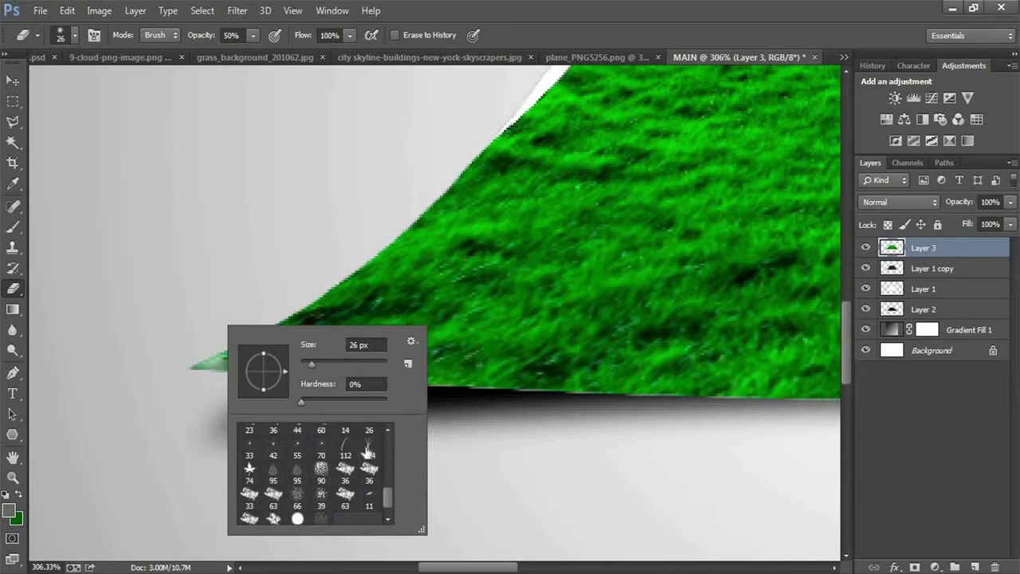
{"action": "left_click", "coordinate": [365, 448]}
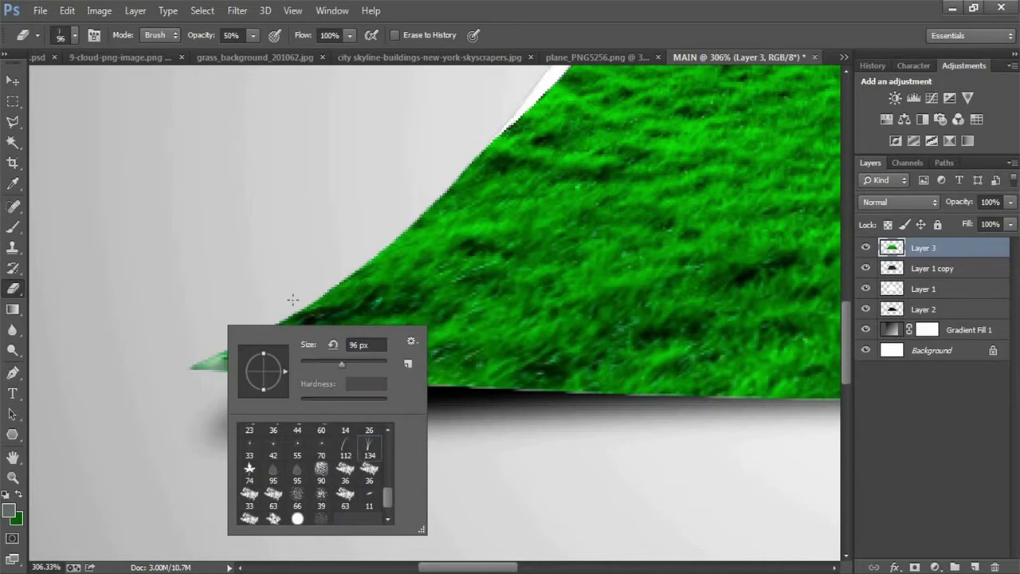
{"action": "mouse_move", "coordinate": [318, 363]}
{"action": "left_mouse_down"}
{"action": "mouse_move", "coordinate": [299, 309]}
{"action": "mouse_move", "coordinate": [261, 318]}
{"action": "left_mouse_up"}
{"action": "left_click", "coordinate": [299, 311]}
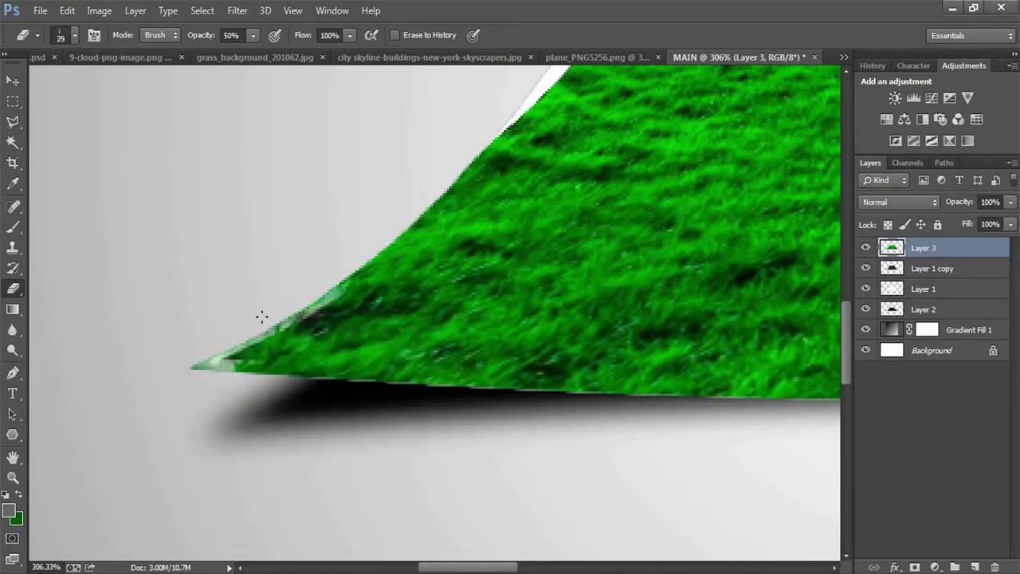
- Erase along the grass's curved left edge and the full bottom edge to roughen them
{"action": "left_click_drag", "start_coordinate": [357, 253], "coordinate": [465, 164]}
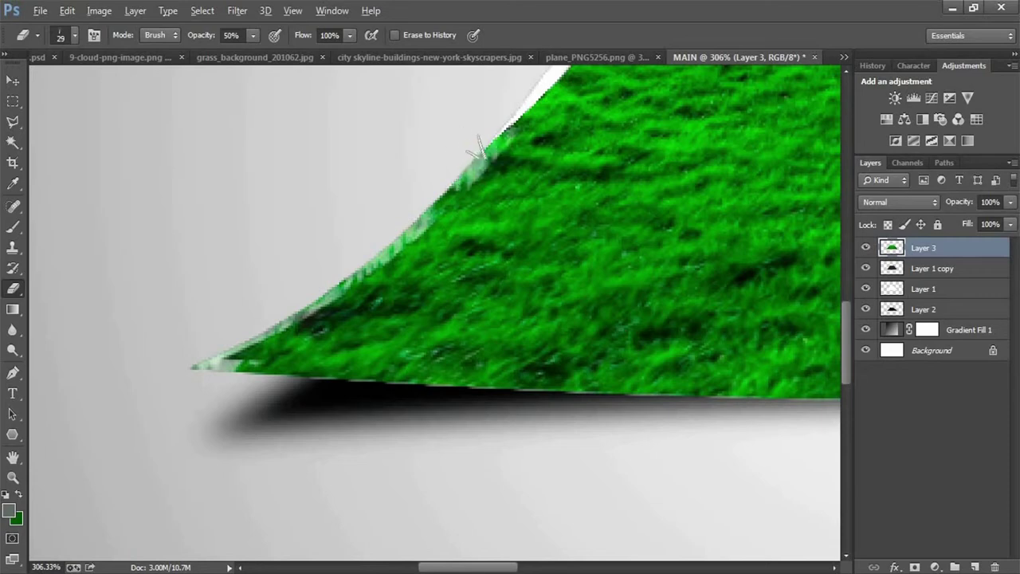
{"action": "scroll", "coordinate": [506, 164], "scroll_direction": "down", "scroll_amount": 3}
{"action": "left_click_drag", "start_coordinate": [422, 244], "coordinate": [822, 275]}
{"action": "scroll", "coordinate": [691, 268], "scroll_direction": "right", "scroll_amount": 5}
{"action": "scroll", "coordinate": [821, 275], "scroll_direction": "right", "scroll_amount": 3}
{"action": "scroll", "coordinate": [606, 279], "scroll_direction": "right", "scroll_amount": 3}
{"action": "left_click_drag", "start_coordinate": [414, 271], "coordinate": [837, 268]}
{"action": "scroll", "coordinate": [665, 296], "scroll_direction": "right", "scroll_amount": 3}
{"action": "mouse_move", "coordinate": [451, 279]}
{"action": "left_mouse_down"}
{"action": "mouse_move", "coordinate": [745, 257]}
{"action": "mouse_move", "coordinate": [694, 172]}
{"action": "left_mouse_up"}
{"action": "scroll", "coordinate": [745, 257], "scroll_direction": "right", "scroll_amount": 3}
- Roughen the grass's slanted right edge and its top edge with the eraser
{"action": "scroll", "coordinate": [608, 221], "scroll_direction": "up", "scroll_amount": 3}
{"action": "scroll", "coordinate": [547, 195], "scroll_direction": "up", "scroll_amount": 1}
{"action": "mouse_move", "coordinate": [608, 221]}
{"action": "left_mouse_down"}
{"action": "mouse_move", "coordinate": [548, 195]}
{"action": "mouse_move", "coordinate": [491, 145]}
{"action": "left_mouse_up"}
{"action": "scroll", "coordinate": [486, 212], "scroll_direction": "up", "scroll_amount": 3}
{"action": "scroll", "coordinate": [433, 216], "scroll_direction": "up", "scroll_amount": 3}
{"action": "scroll", "coordinate": [380, 137], "scroll_direction": "up", "scroll_amount": 3}
{"action": "mouse_move", "coordinate": [380, 137]}
{"action": "left_mouse_down"}
{"action": "mouse_move", "coordinate": [240, 124]}
{"action": "mouse_move", "coordinate": [40, 148]}
{"action": "left_mouse_up"}
{"action": "scroll", "coordinate": [239, 123], "scroll_direction": "left", "scroll_amount": 3}
{"action": "scroll", "coordinate": [189, 168], "scroll_direction": "left", "scroll_amount": 3}
- Adjust the eraser size with the bracket keys and review the brush presets
{"action": "key", "text": "["}
{"action": "key", "text": "["}
{"action": "key", "text": "["}
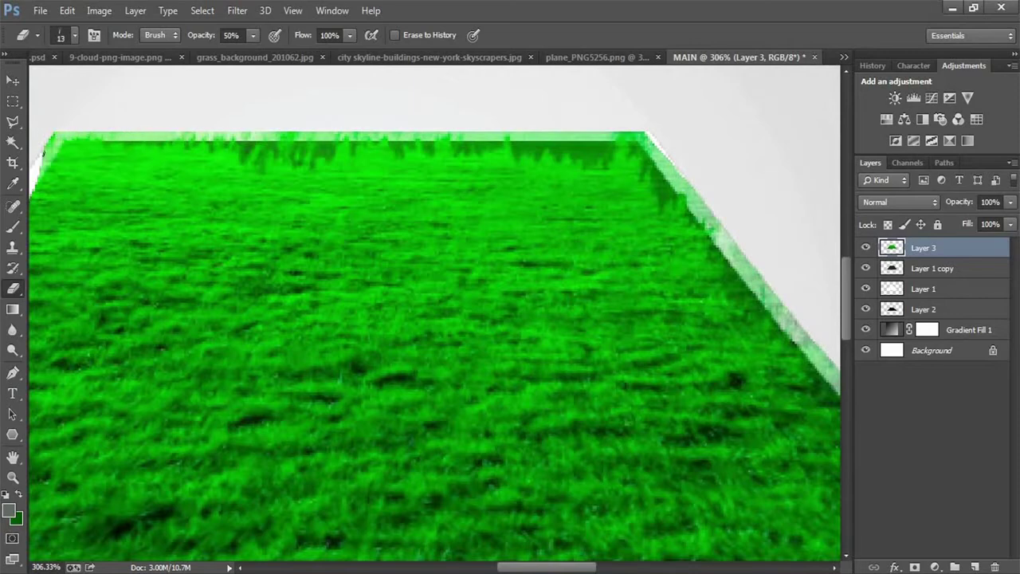
{"action": "scroll", "coordinate": [160, 240], "scroll_direction": "left", "scroll_amount": 3}
{"action": "scroll", "coordinate": [160, 239], "scroll_direction": "down", "scroll_amount": 1}
{"action": "scroll", "coordinate": [159, 239], "scroll_direction": "left", "scroll_amount": 3}
{"action": "scroll", "coordinate": [171, 235], "scroll_direction": "down", "scroll_amount": 3}
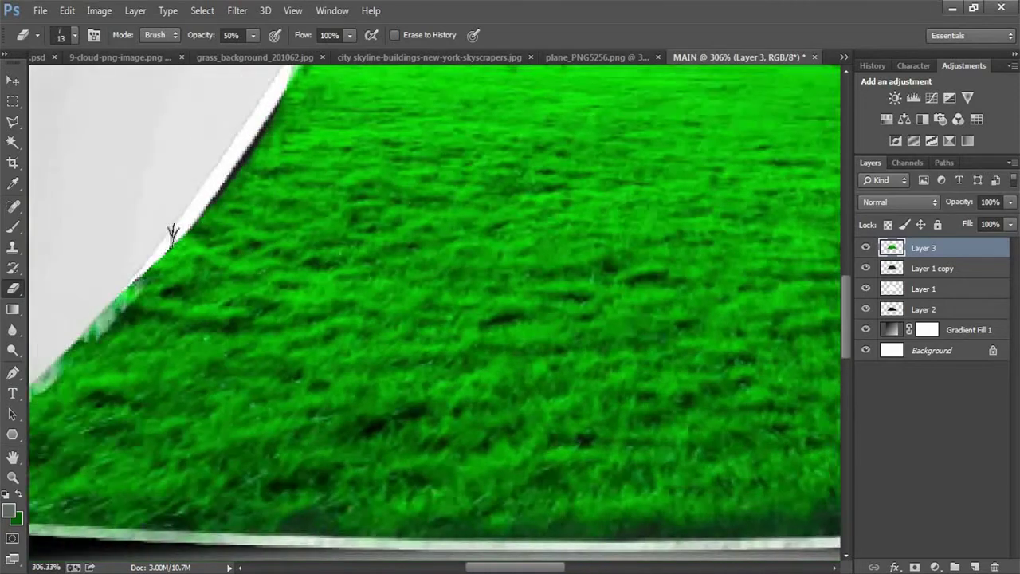
{"action": "key", "text": "]"}
{"action": "scroll", "coordinate": [383, 159], "scroll_direction": "down", "scroll_amount": 2}
{"action": "scroll", "coordinate": [421, 194], "scroll_direction": "down", "scroll_amount": 3}
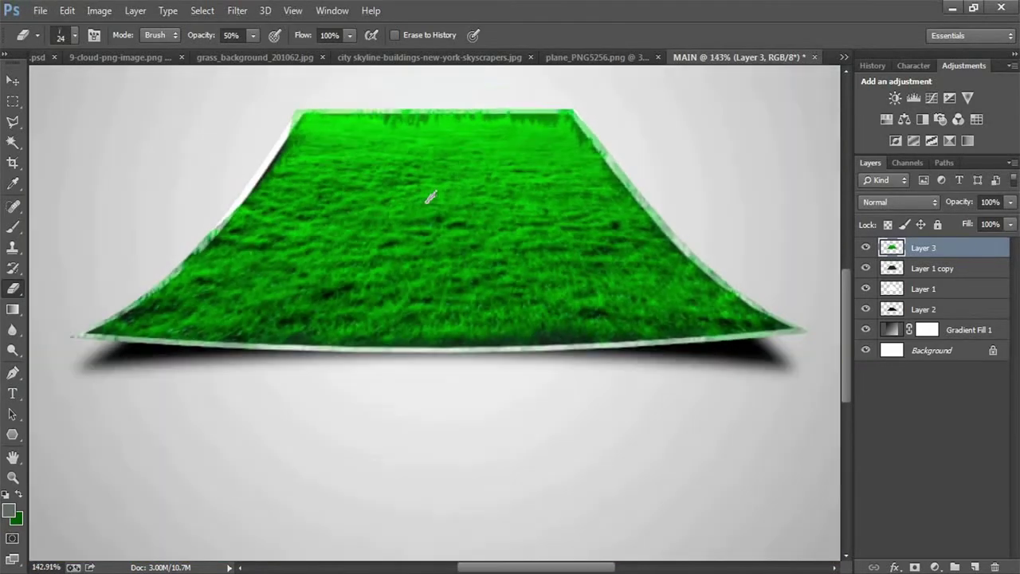
{"action": "scroll", "coordinate": [430, 197], "scroll_direction": "down", "scroll_amount": 1}
{"action": "right_click", "coordinate": [432, 196]}
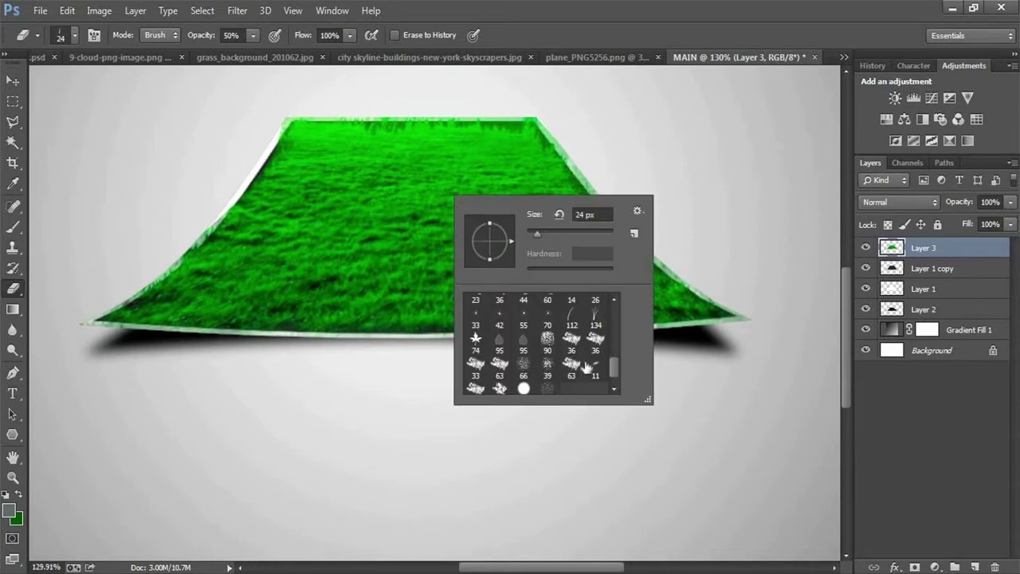
{"action": "left_click", "coordinate": [124, 121]}
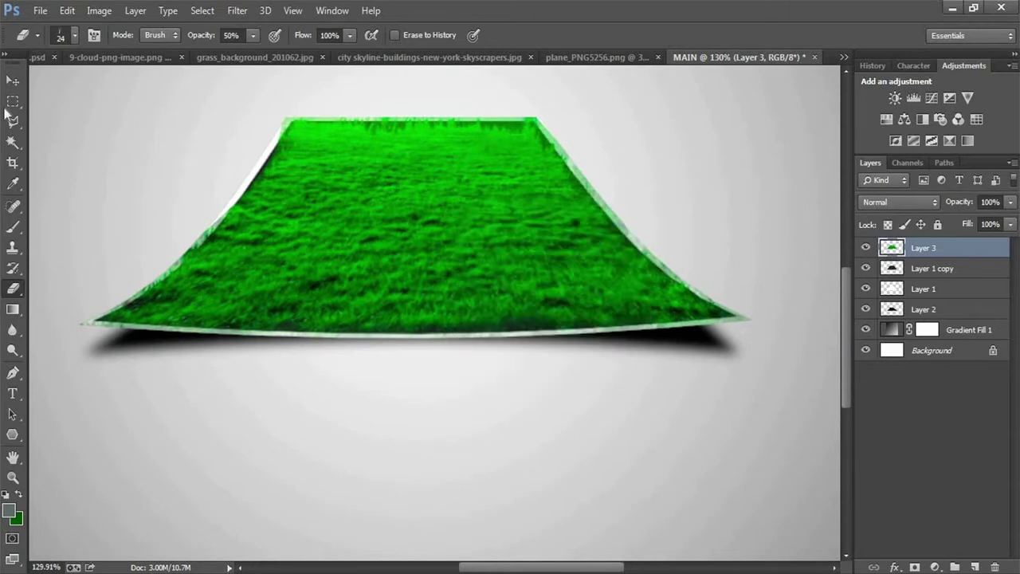
{"action": "left_click", "coordinate": [12, 101]}
- Warp Layer 3's grass so its left and right sides bow inward, then fit the canvas on screen
{"action": "right_click", "coordinate": [346, 250]}
{"action": "left_click", "coordinate": [389, 407]}
{"action": "right_click", "coordinate": [349, 239]}
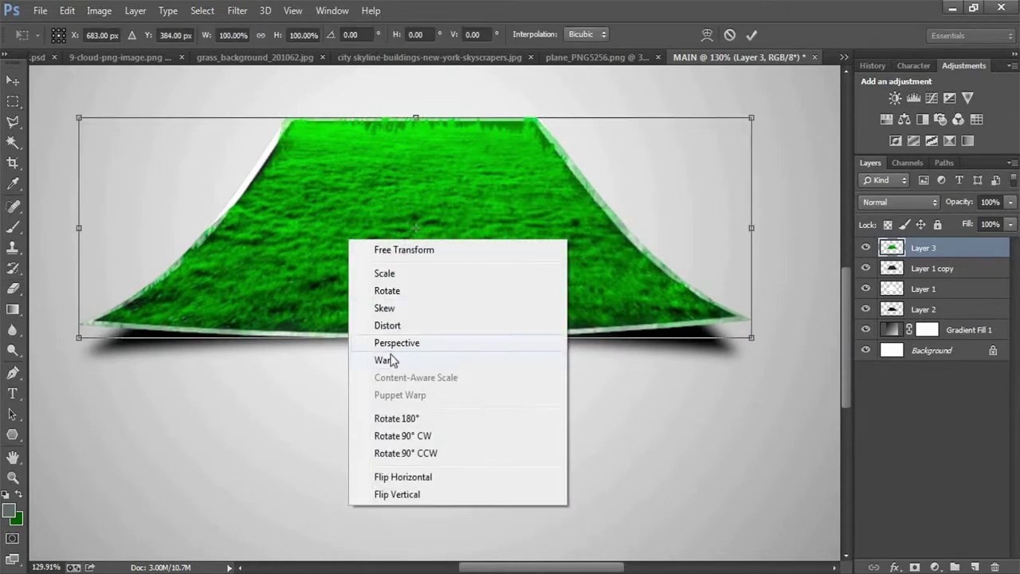
{"action": "left_click", "coordinate": [386, 359]}
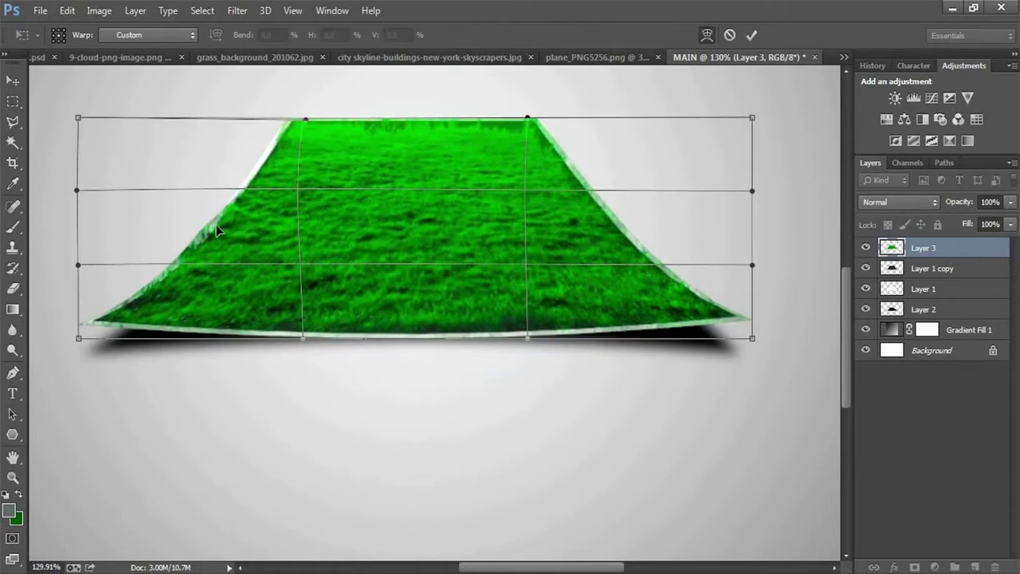
{"action": "mouse_move", "coordinate": [217, 231]}
{"action": "left_mouse_down"}
{"action": "mouse_move", "coordinate": [277, 156]}
{"action": "mouse_move", "coordinate": [194, 246]}
{"action": "left_mouse_up"}
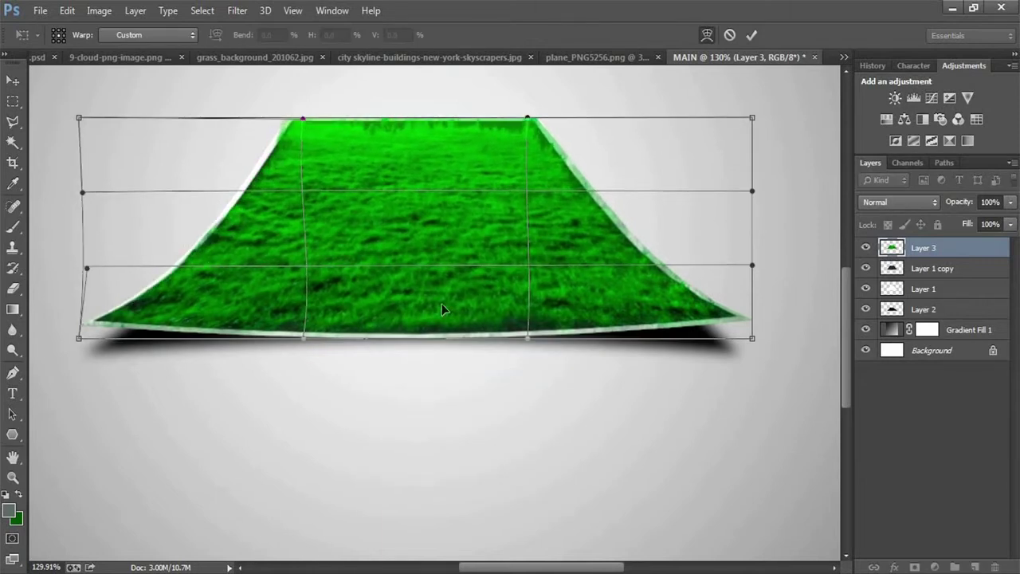
{"action": "left_click_drag", "start_coordinate": [706, 274], "coordinate": [606, 144]}
{"action": "key", "text": "Return"}
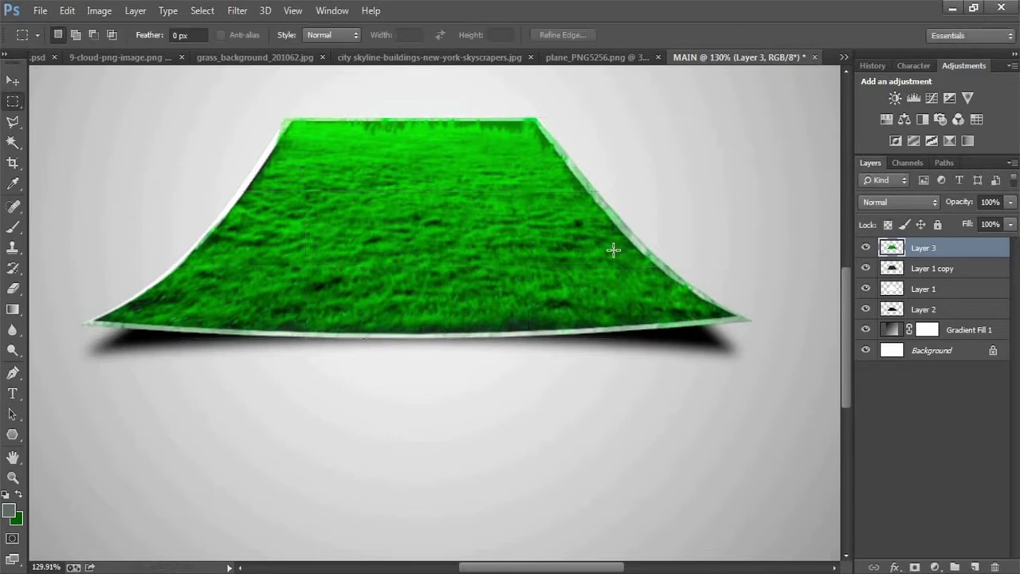
{"action": "key", "text": "ctrl+0"}
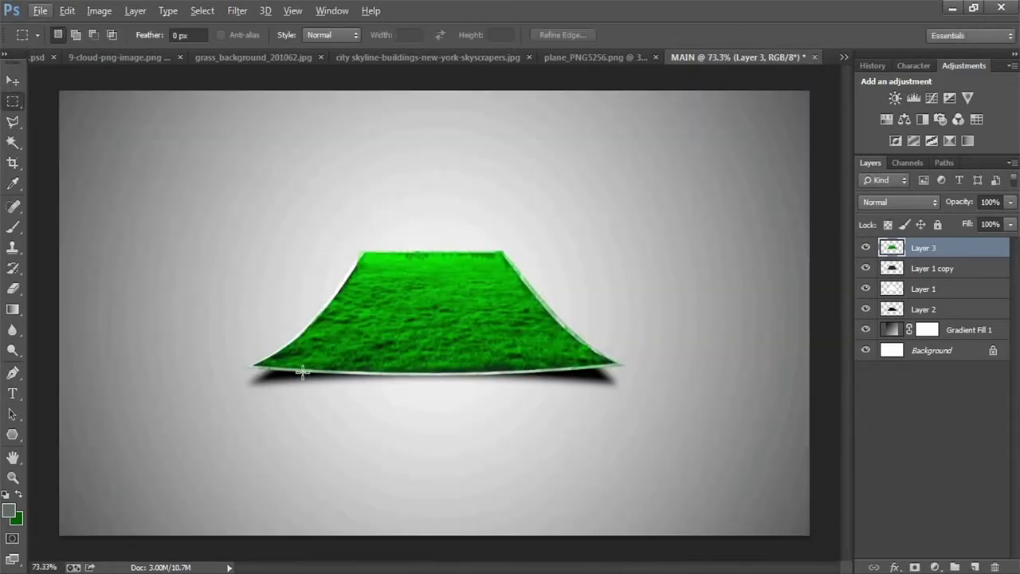
- Clone-stamp sampled grass into a tuft below the paper's lower-left edge and along the upper curve
{"action": "scroll", "coordinate": [282, 380], "scroll_direction": "up", "scroll_amount": 4}
{"action": "scroll", "coordinate": [283, 379], "scroll_direction": "up", "scroll_amount": 1}
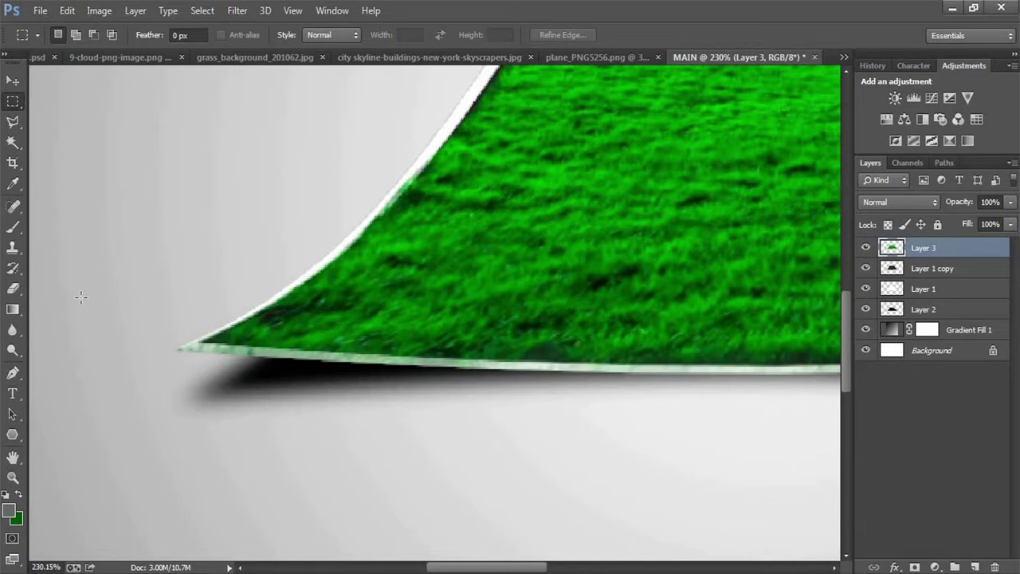
{"action": "left_click", "coordinate": [14, 248]}
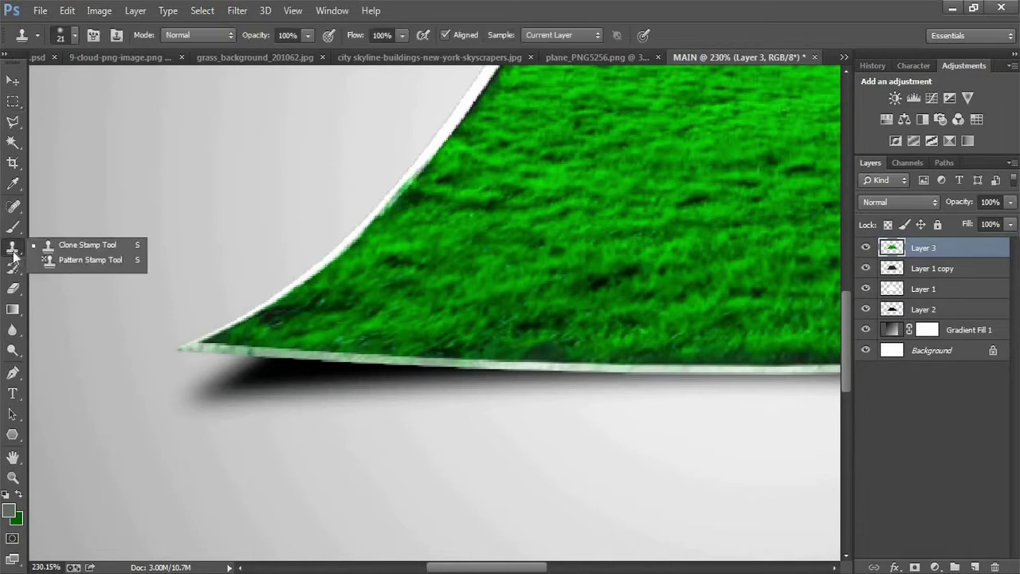
{"action": "left_click", "coordinate": [90, 245]}
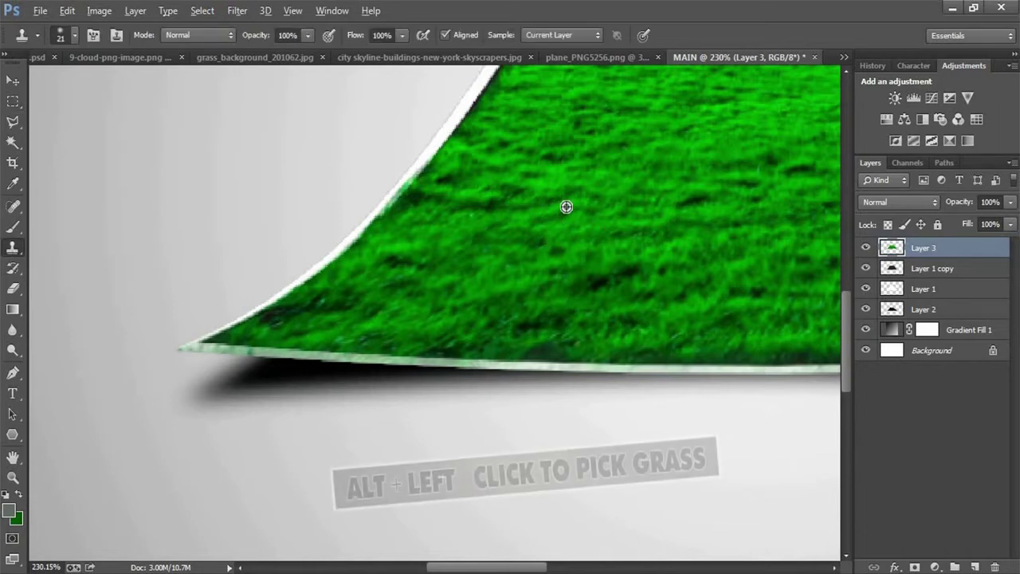
{"action": "left_click", "coordinate": [297, 349], "text": "alt"}
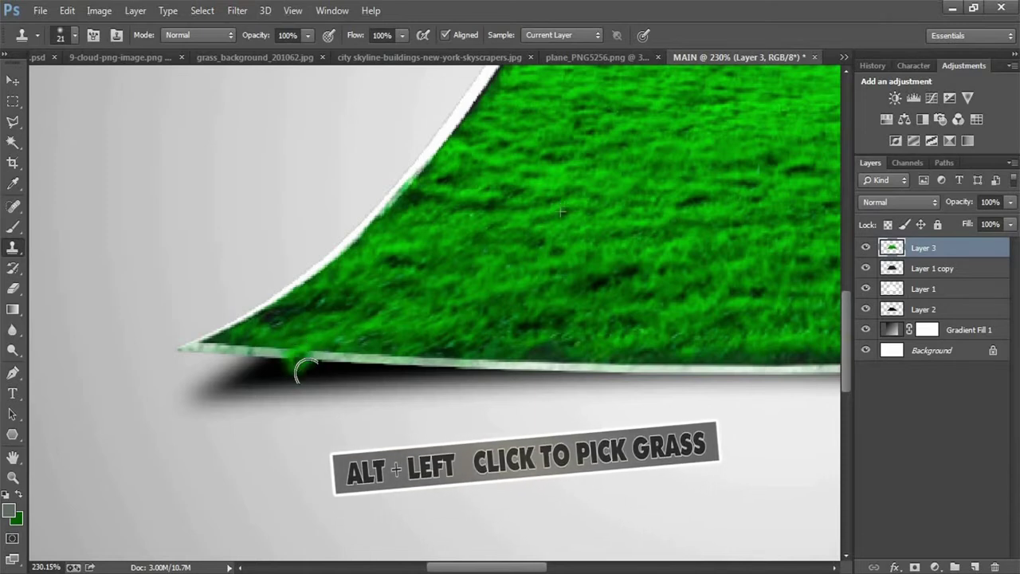
{"action": "mouse_move", "coordinate": [295, 358]}
{"action": "left_mouse_down"}
{"action": "mouse_move", "coordinate": [330, 354]}
{"action": "mouse_move", "coordinate": [307, 381]}
{"action": "mouse_move", "coordinate": [273, 330]}
{"action": "mouse_move", "coordinate": [231, 337]}
{"action": "mouse_move", "coordinate": [267, 327]}
{"action": "left_mouse_up"}
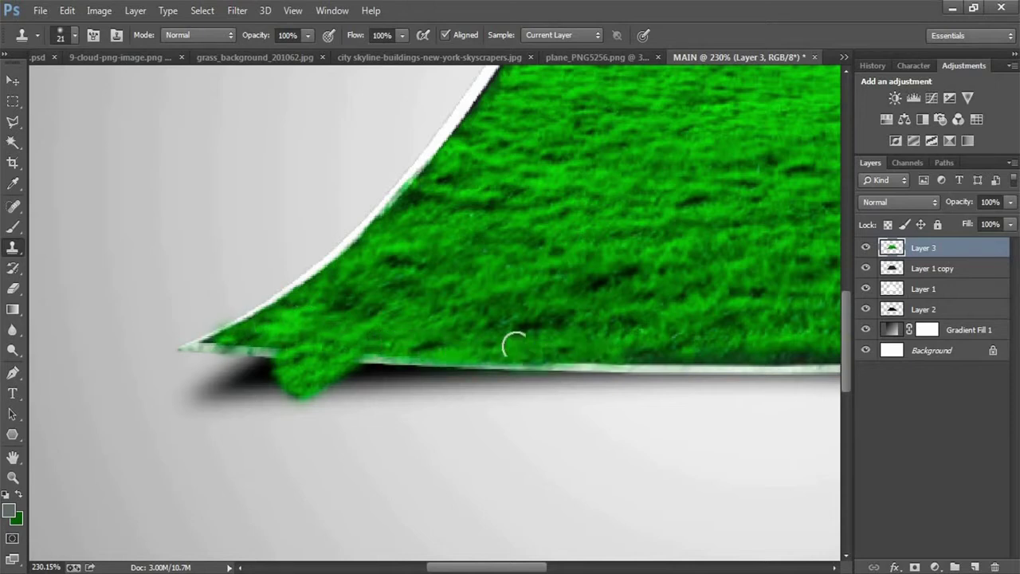
{"action": "left_click_drag", "start_coordinate": [435, 180], "coordinate": [463, 132]}
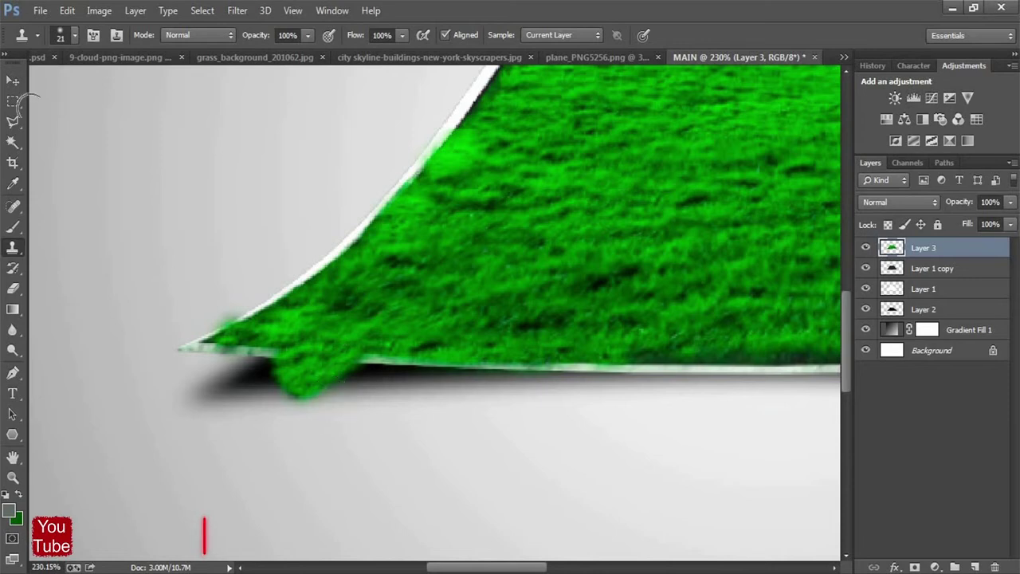
- On new Layer 4, paint a small black blob beneath the grass tuft
{"action": "key", "text": "m"}
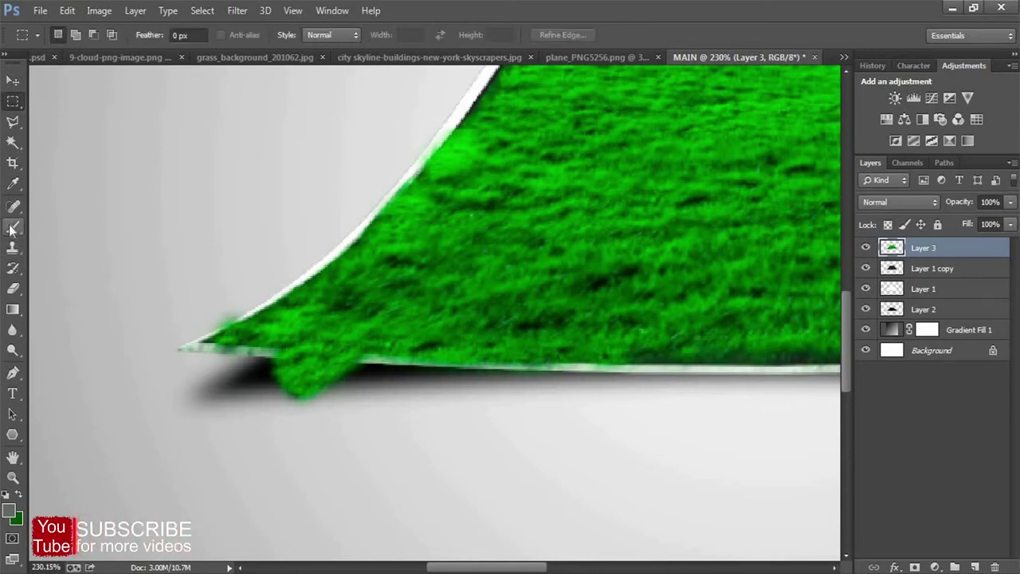
{"action": "left_click", "coordinate": [12, 228]}
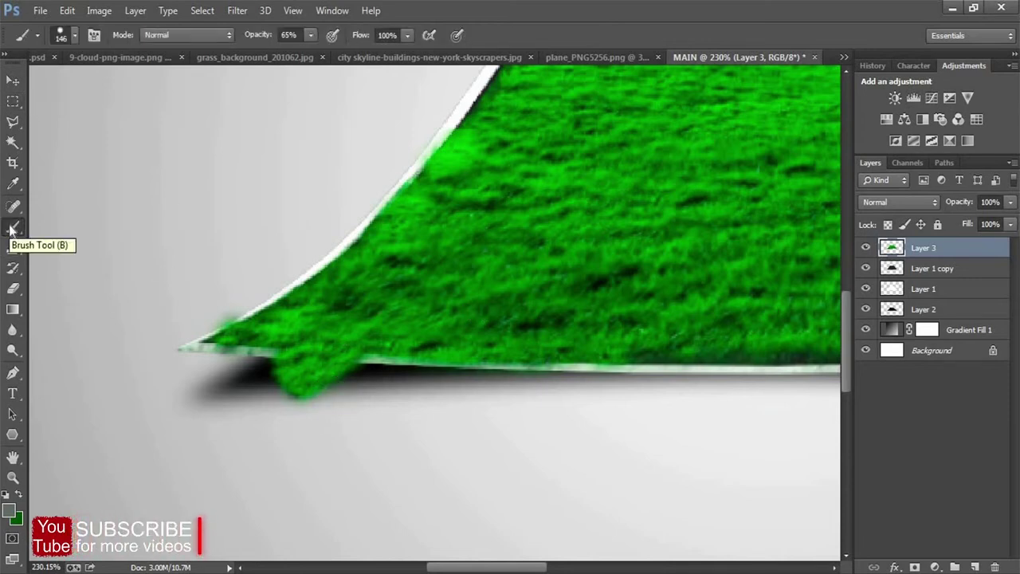
{"action": "key", "text": "alt+bracketleft"}
{"action": "left_click", "coordinate": [978, 567]}
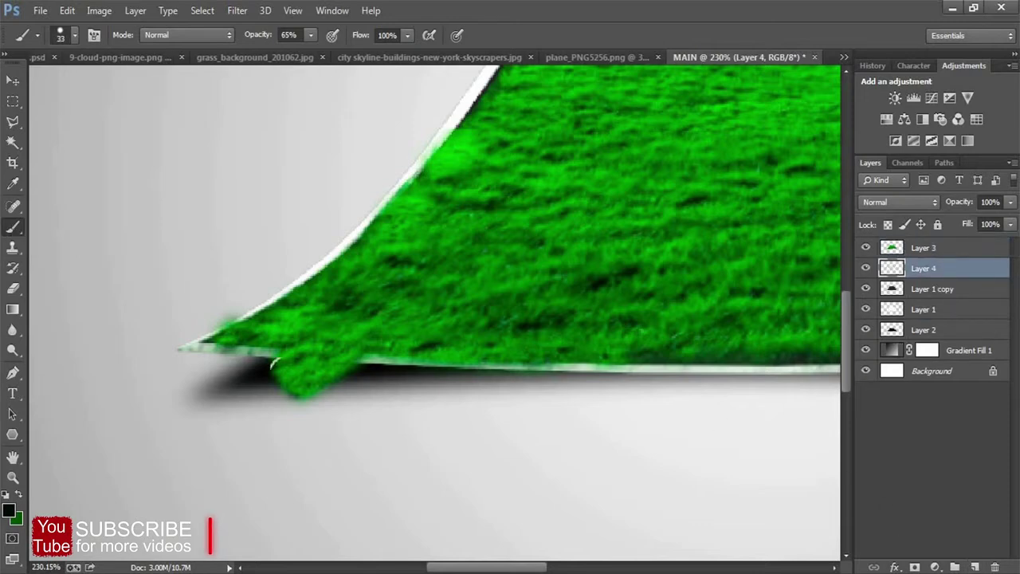
{"action": "left_click_drag", "start_coordinate": [315, 405], "coordinate": [303, 378]}
{"action": "key", "text": "ctrl+z"}
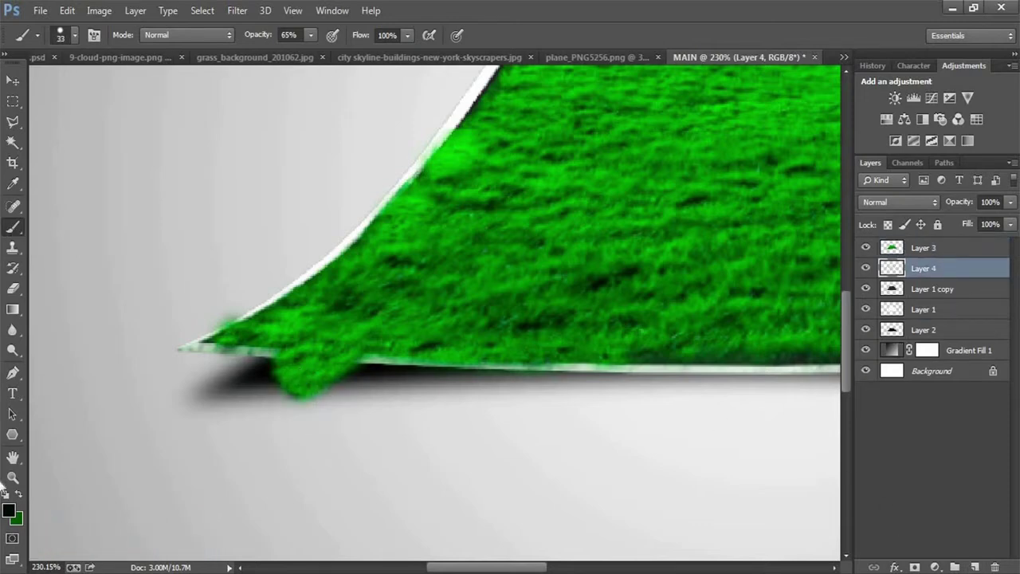
{"action": "left_click", "coordinate": [10, 514]}
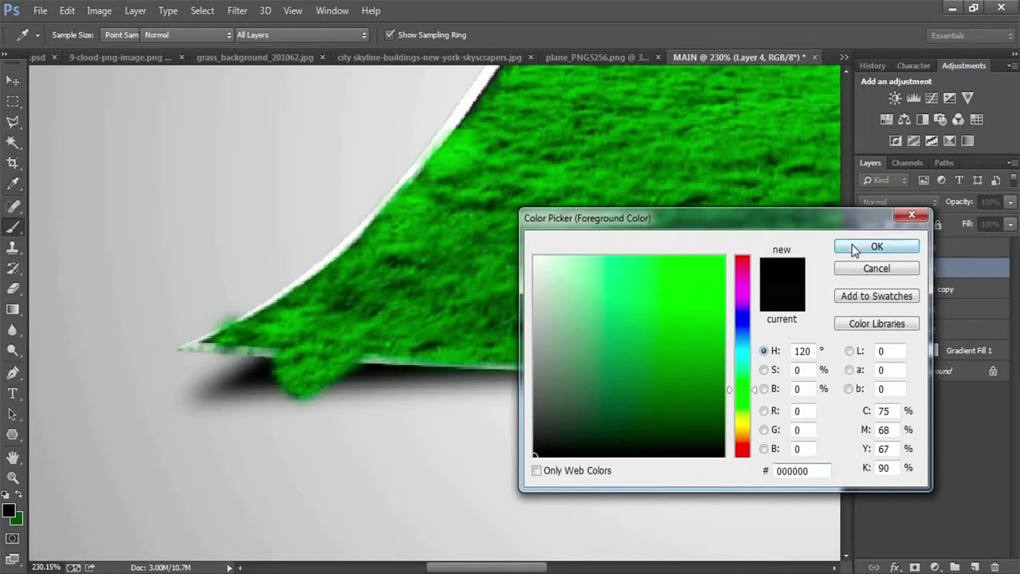
{"action": "left_click", "coordinate": [905, 244]}
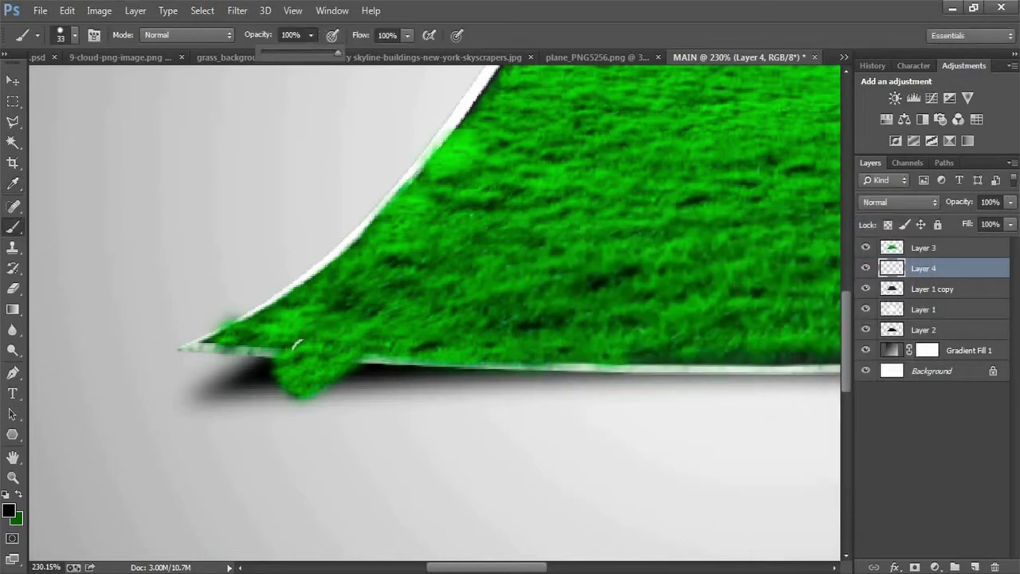
{"action": "left_click_drag", "start_coordinate": [313, 384], "coordinate": [313, 396]}
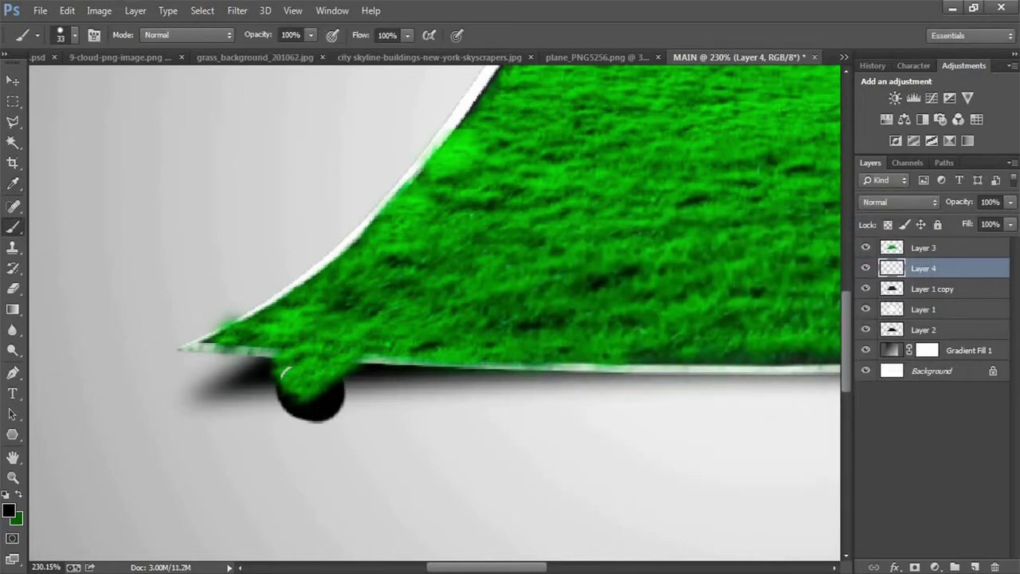
- Soften the shadow blob with a Gaussian Blur of about 6.8 px
{"action": "left_click", "coordinate": [239, 11]}
{"action": "mouse_move", "coordinate": [245, 185]}
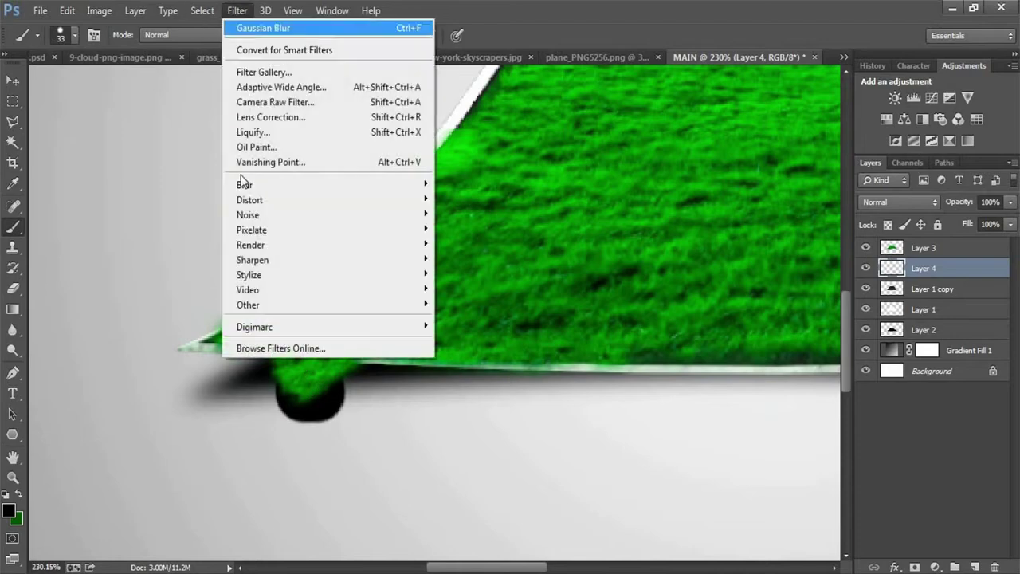
{"action": "left_click", "coordinate": [472, 358]}
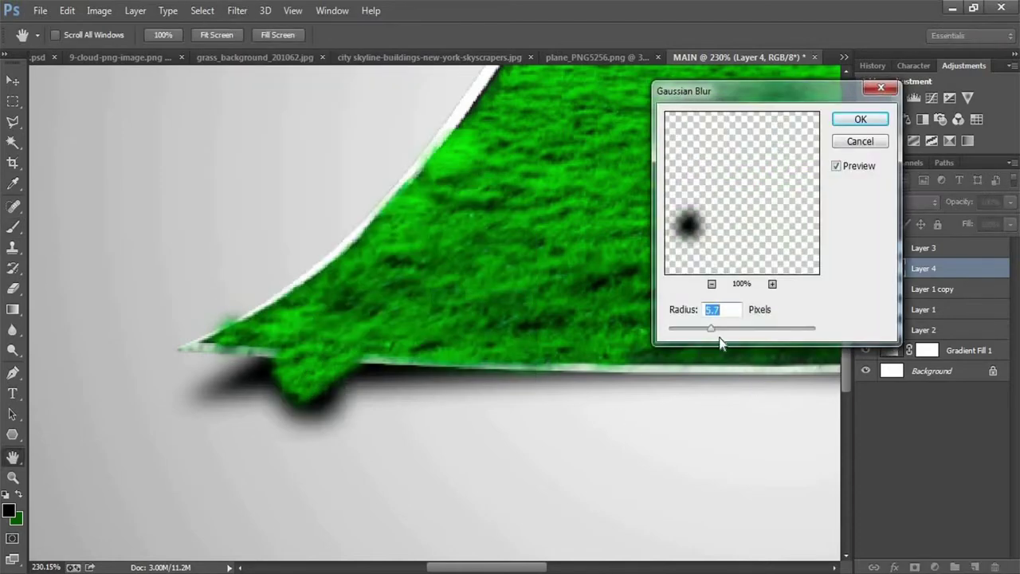
{"action": "left_click_drag", "start_coordinate": [717, 335], "coordinate": [721, 335]}
{"action": "key", "text": "Return"}
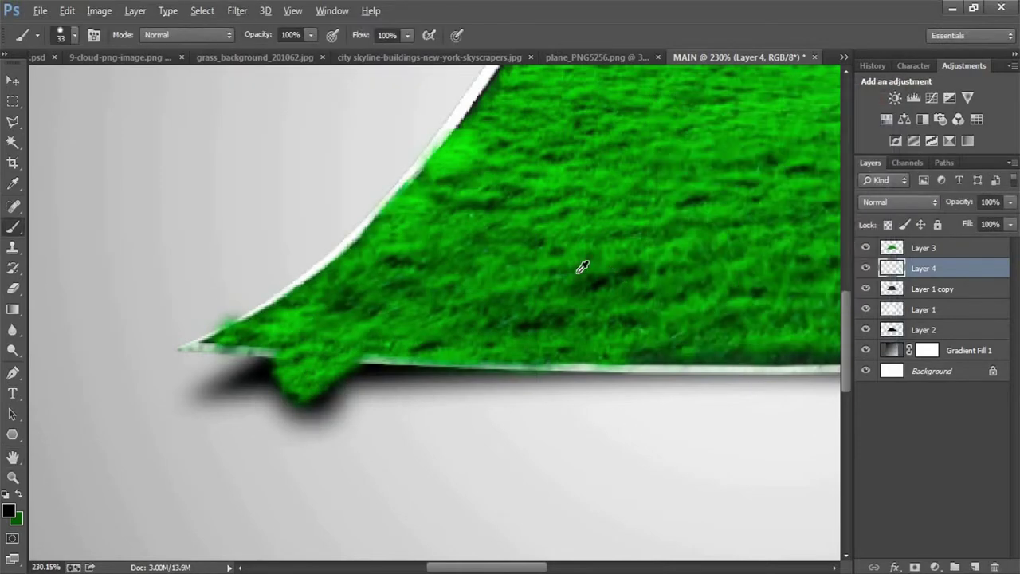
{"action": "scroll", "coordinate": [574, 266], "scroll_direction": "down", "scroll_amount": 2}
{"action": "scroll", "coordinate": [569, 269], "scroll_direction": "down", "scroll_amount": 3}
{"action": "scroll", "coordinate": [550, 287], "scroll_direction": "down", "scroll_amount": 1}
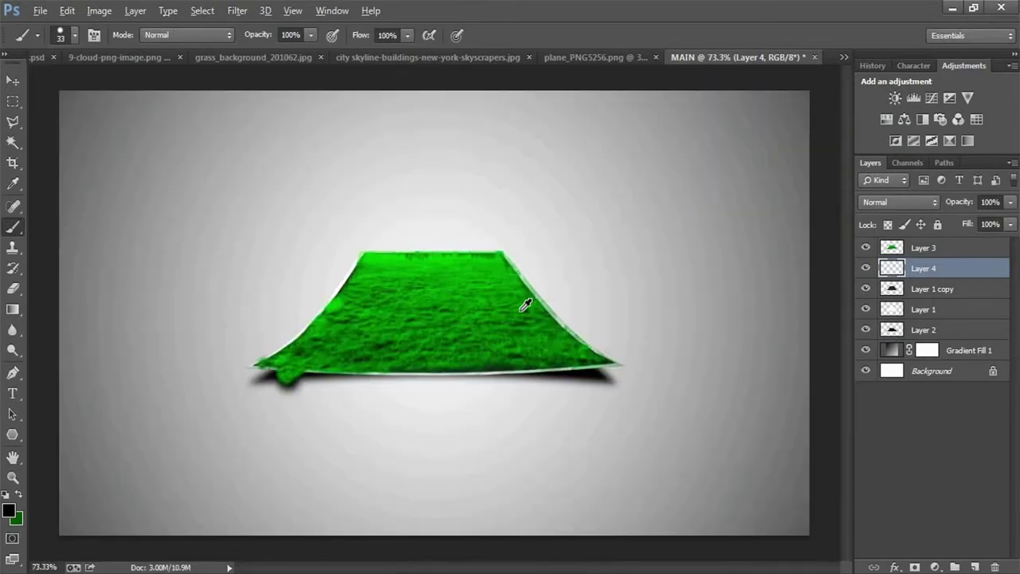
{"action": "scroll", "coordinate": [522, 306], "scroll_direction": "down", "scroll_amount": 1}
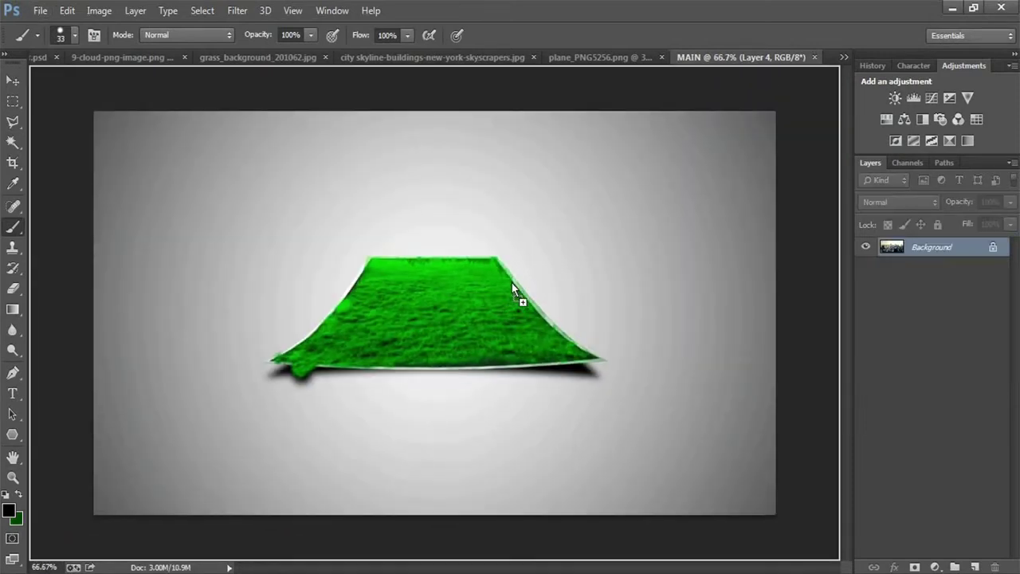
- Paste the city skyline as the top layer and scale it to 20% width over the grass
{"action": "key", "text": "ctrl+v"}
{"action": "left_click", "coordinate": [577, 286]}
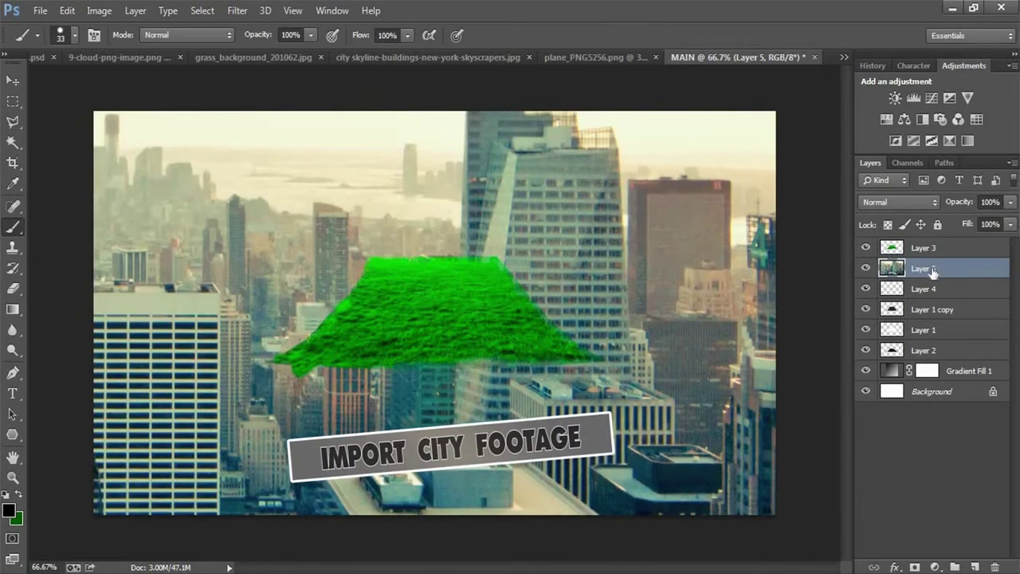
{"action": "left_click_drag", "start_coordinate": [924, 268], "coordinate": [937, 248]}
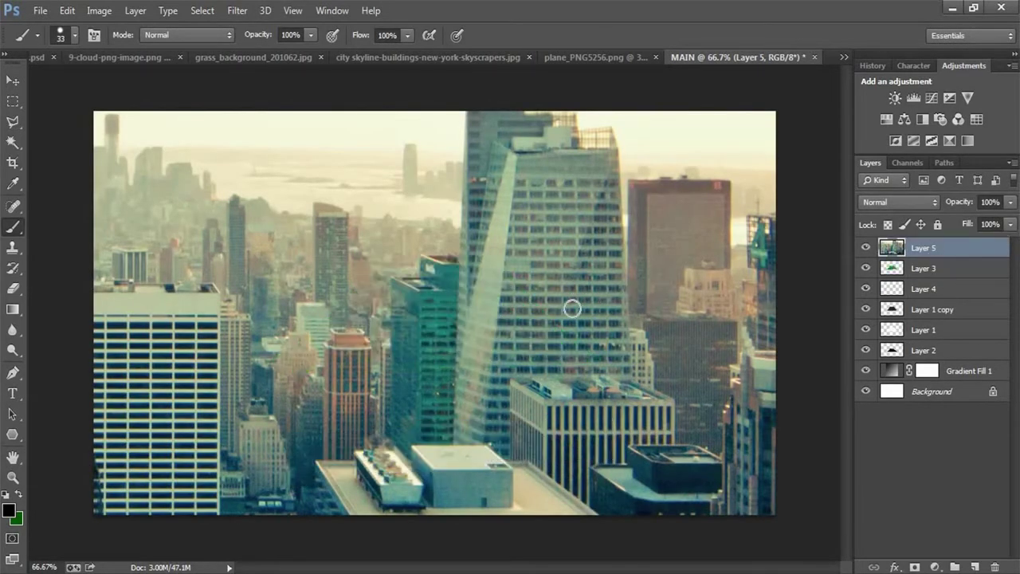
{"action": "key", "text": "ctrl+t"}
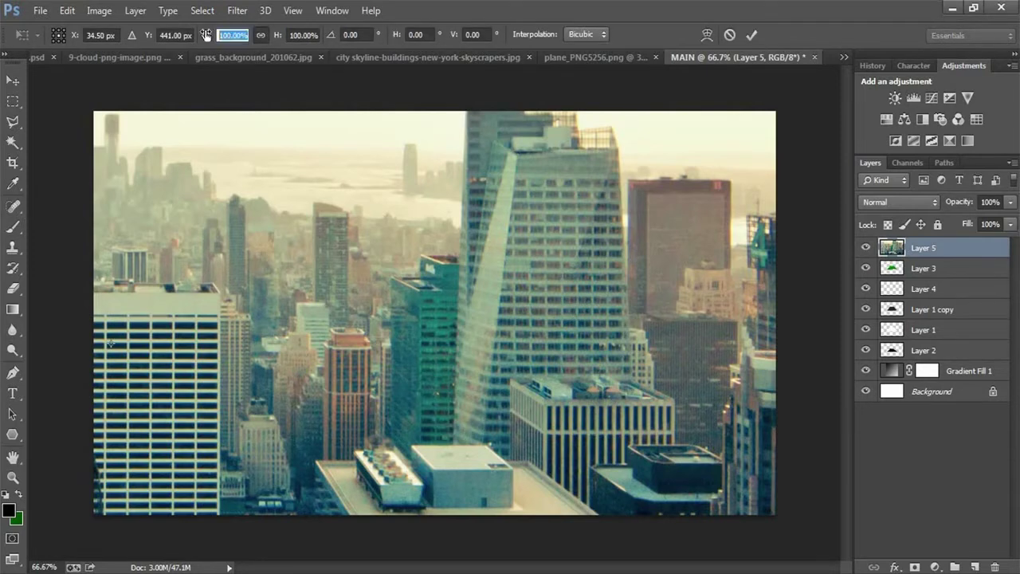
{"action": "type", "text": "10"}
{"action": "mouse_move", "coordinate": [234, 315]}
{"action": "left_mouse_down"}
{"action": "mouse_move", "coordinate": [344, 311]}
{"action": "mouse_move", "coordinate": [484, 287]}
{"action": "left_mouse_up"}
{"action": "left_click", "coordinate": [240, 33]}
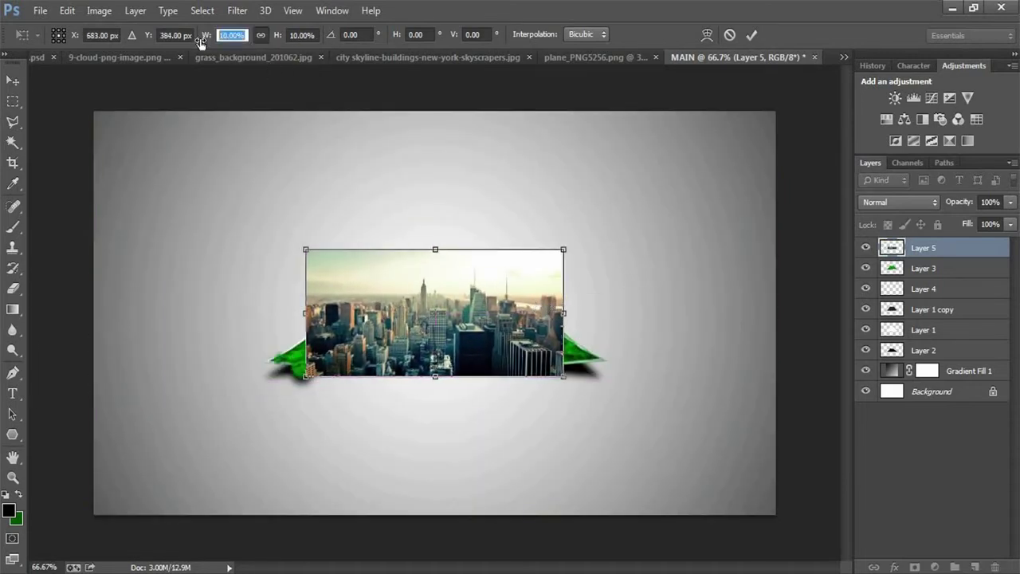
{"action": "type", "text": "20"}
{"action": "left_click_drag", "start_coordinate": [472, 346], "coordinate": [517, 329]}
- Preview the city at 58% opacity, align it over the grass, commit, then hide the layer
{"action": "left_click", "coordinate": [1010, 201]}
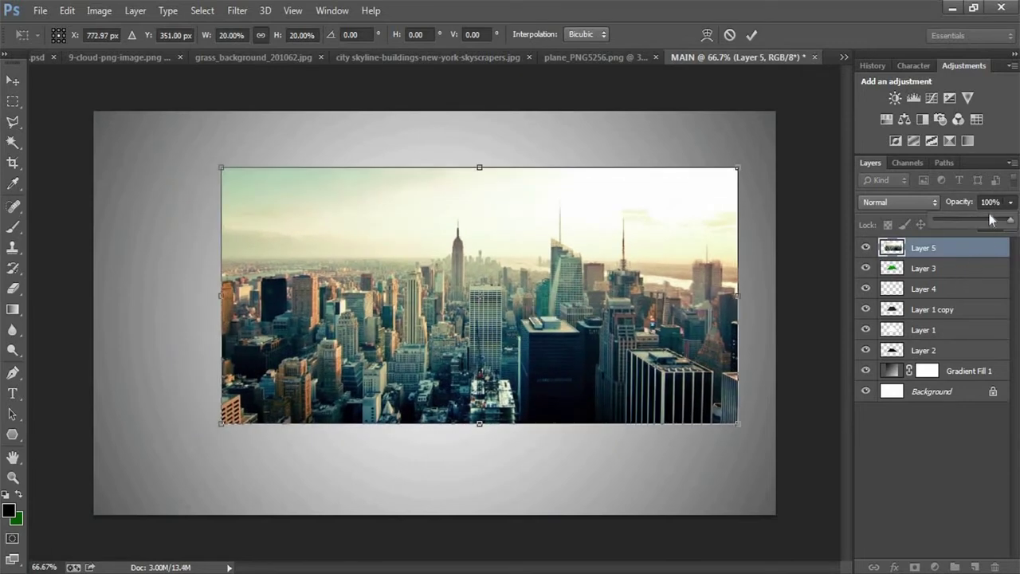
{"action": "left_click_drag", "start_coordinate": [1010, 219], "coordinate": [978, 218]}
{"action": "mouse_move", "coordinate": [484, 328]}
{"action": "left_mouse_down"}
{"action": "mouse_move", "coordinate": [529, 295]}
{"action": "mouse_move", "coordinate": [581, 301]}
{"action": "left_mouse_up"}
{"action": "scroll", "coordinate": [479, 295], "scroll_direction": "up", "scroll_amount": 3}
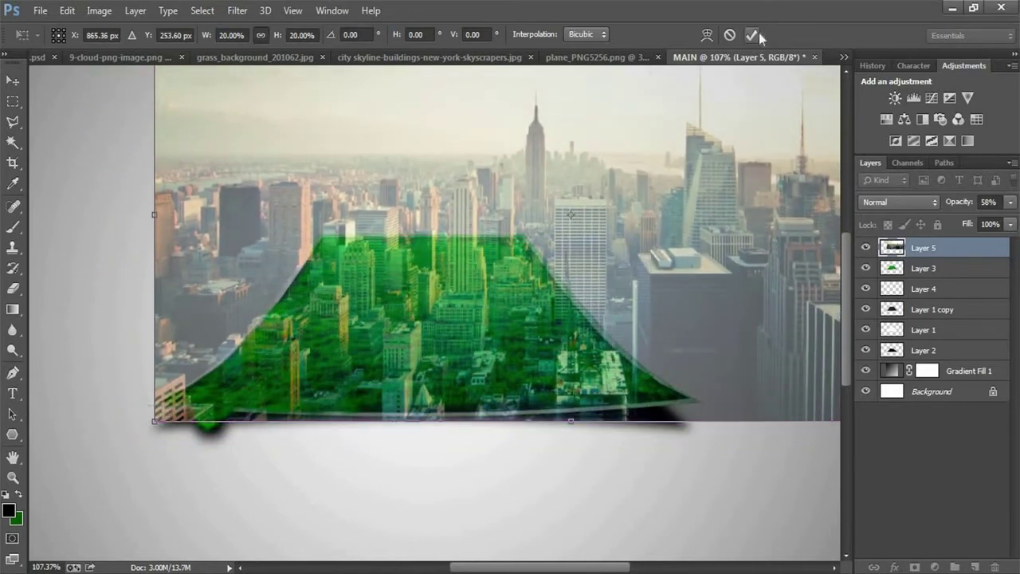
{"action": "left_click", "coordinate": [759, 33]}
{"action": "left_click", "coordinate": [1011, 202]}
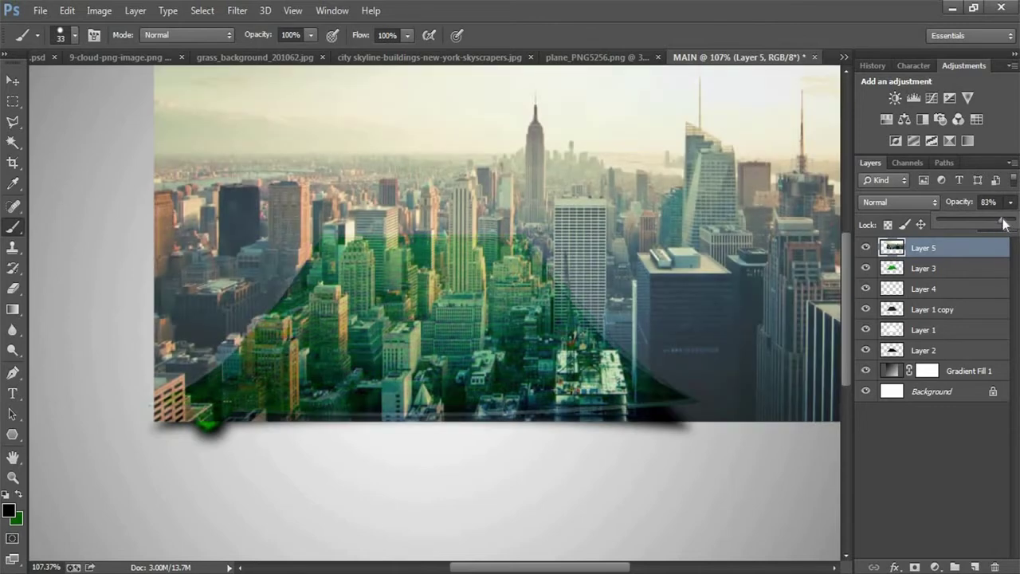
{"action": "left_click", "coordinate": [866, 247]}
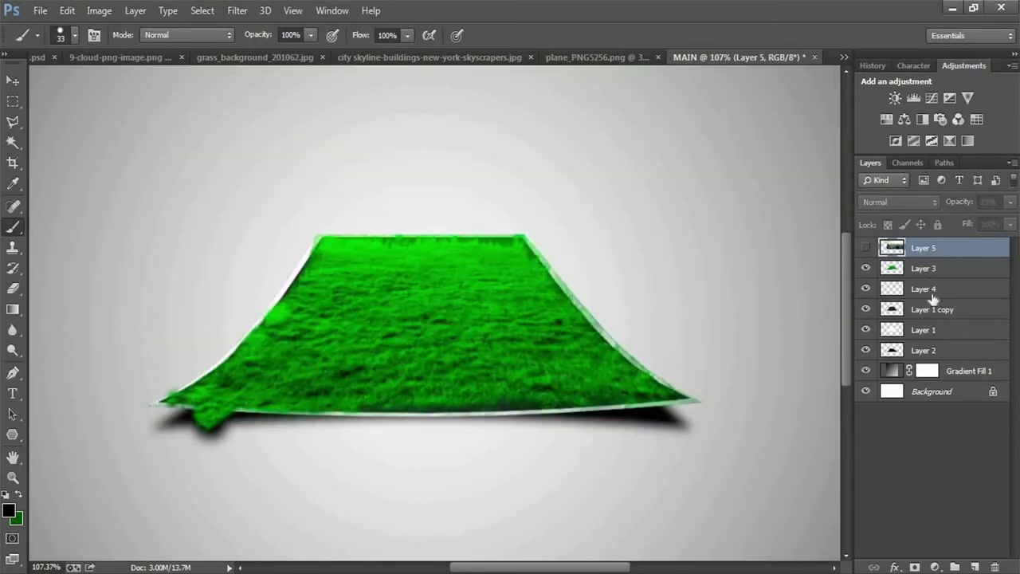
- Draw a Polygonal Lasso selection around the grass paper and show Layer 5 again
{"action": "left_click", "coordinate": [16, 122]}
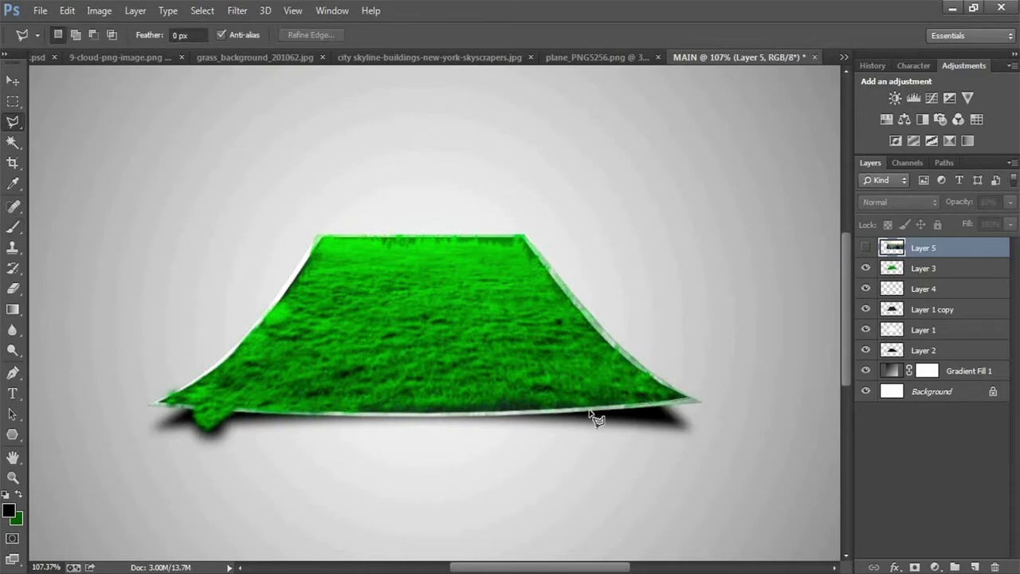
{"action": "left_click", "coordinate": [159, 402]}
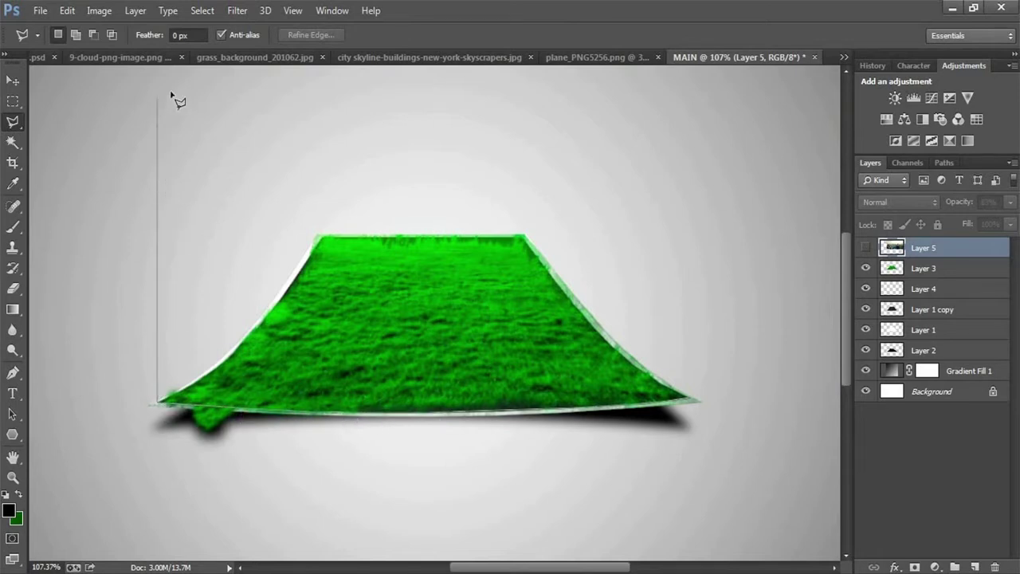
{"action": "left_click", "coordinate": [704, 92]}
{"action": "left_click", "coordinate": [701, 396]}
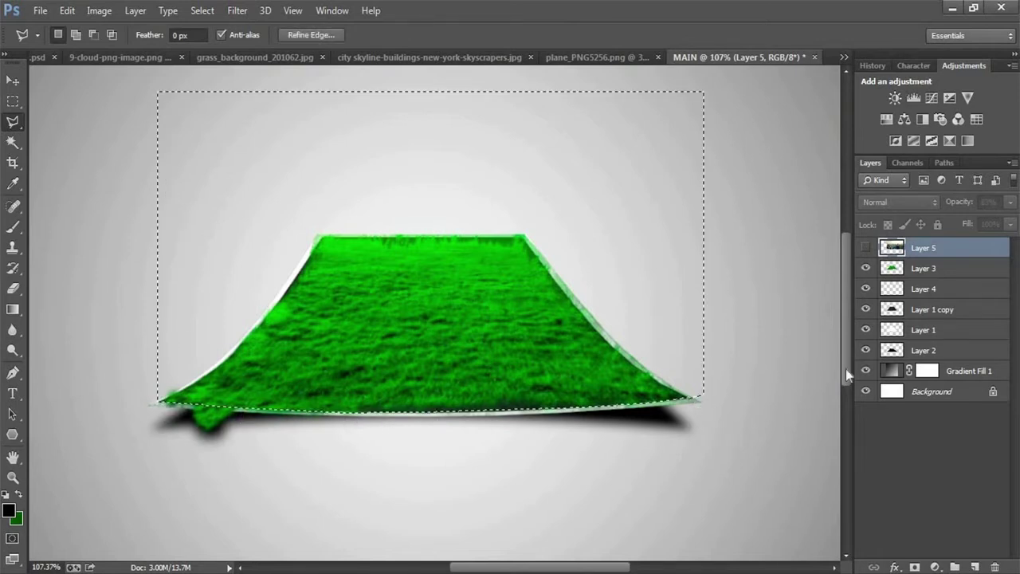
{"action": "left_click", "coordinate": [866, 247]}
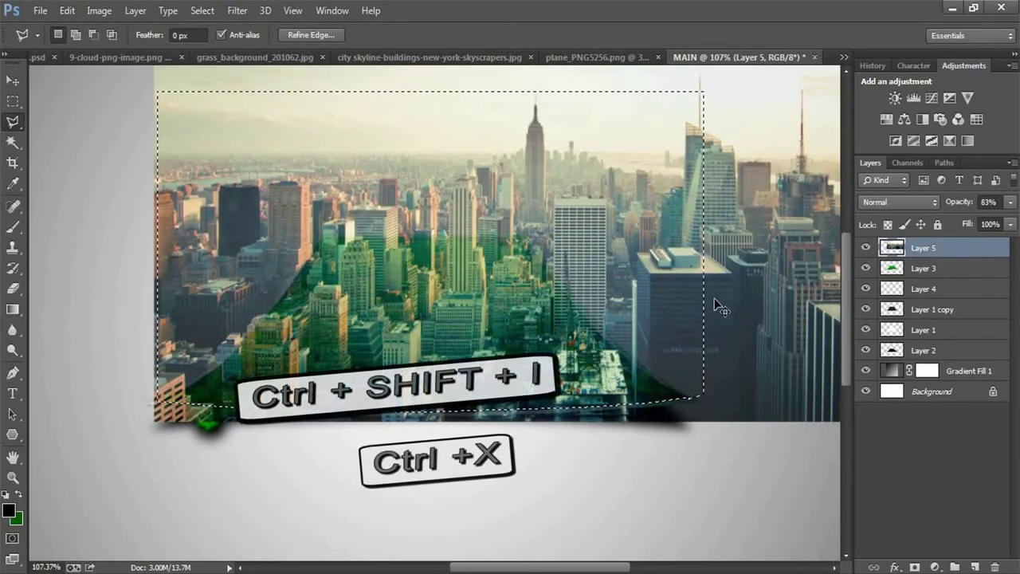
- Cut the skyline outside the selection and restore Layer 5 to 100% opacity
{"action": "key", "text": "ctrl+shift+i"}
{"action": "key", "text": "ctrl+x"}
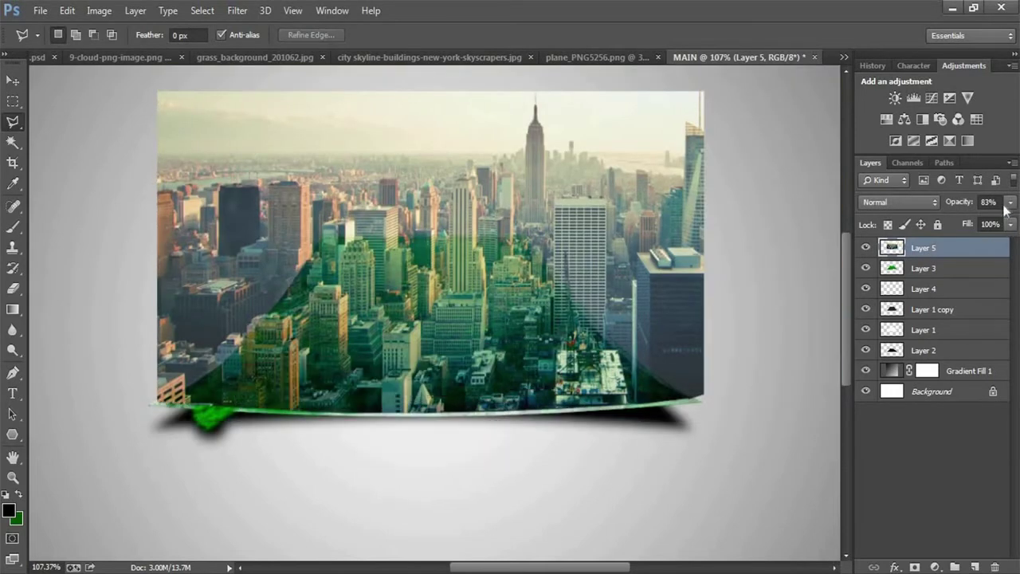
{"action": "left_click", "coordinate": [1010, 202]}
{"action": "left_click_drag", "start_coordinate": [1002, 220], "coordinate": [1016, 221]}
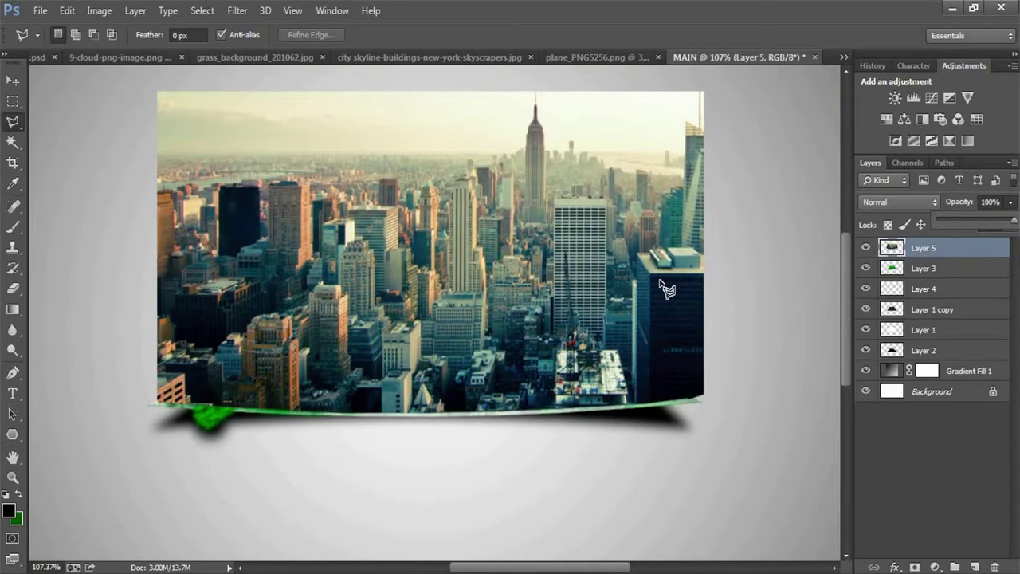
- Outline the central skyscrapers and the grass below them with the Polygonal Lasso
{"action": "scroll", "coordinate": [172, 365], "scroll_direction": "up", "scroll_amount": 3}
{"action": "scroll", "coordinate": [191, 414], "scroll_direction": "up", "scroll_amount": 2}
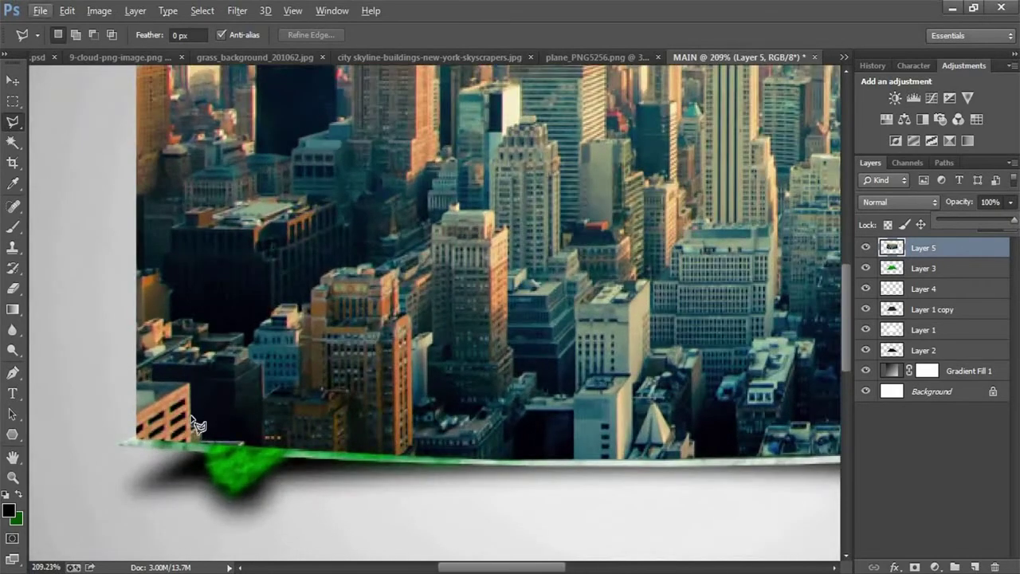
{"action": "left_click", "coordinate": [144, 391]}
{"action": "left_click", "coordinate": [156, 367]}
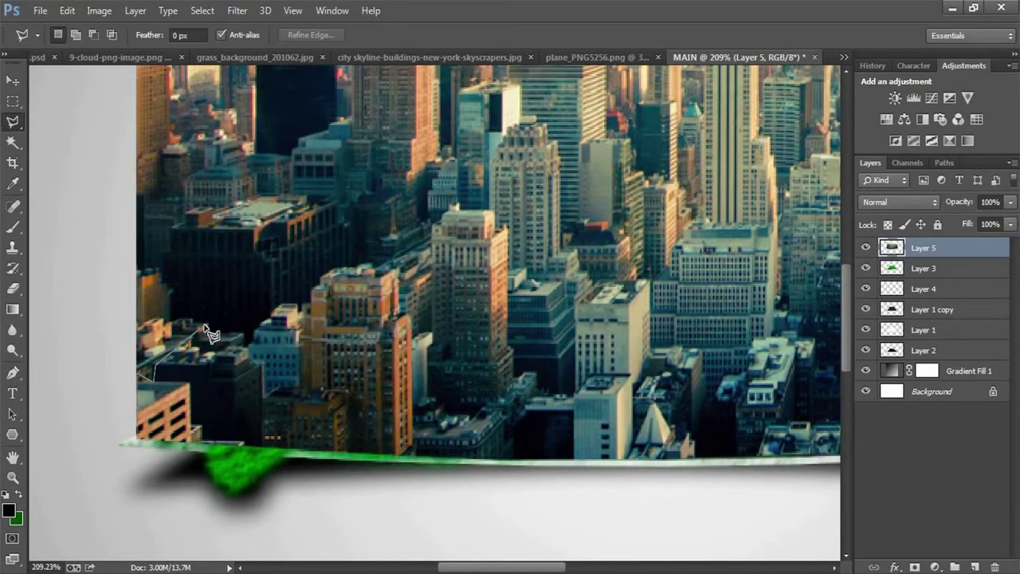
{"action": "left_click", "coordinate": [170, 323]}
{"action": "left_click", "coordinate": [165, 255]}
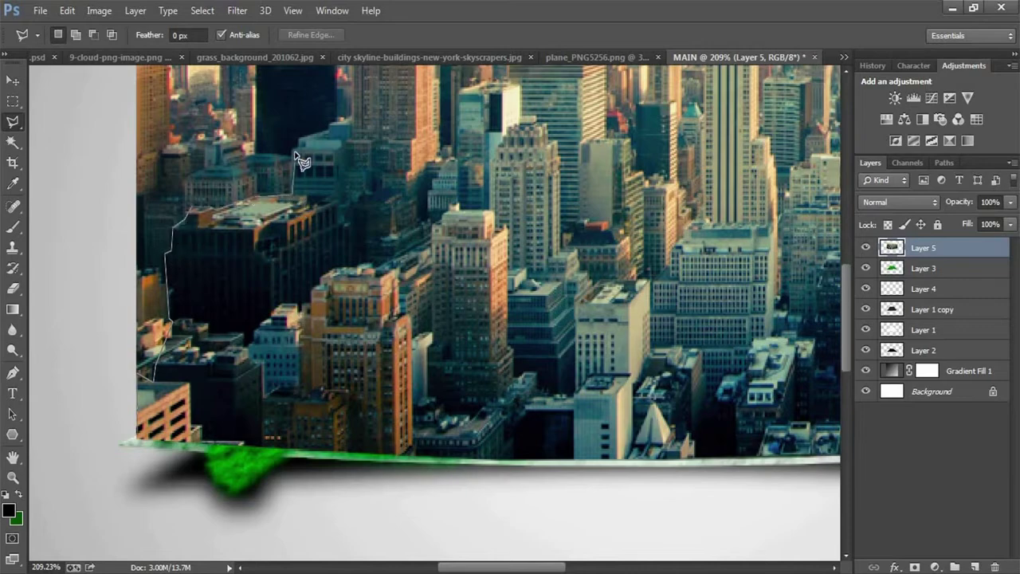
{"action": "scroll", "coordinate": [301, 162], "scroll_direction": "up", "scroll_amount": 3}
{"action": "scroll", "coordinate": [303, 250], "scroll_direction": "up", "scroll_amount": 1}
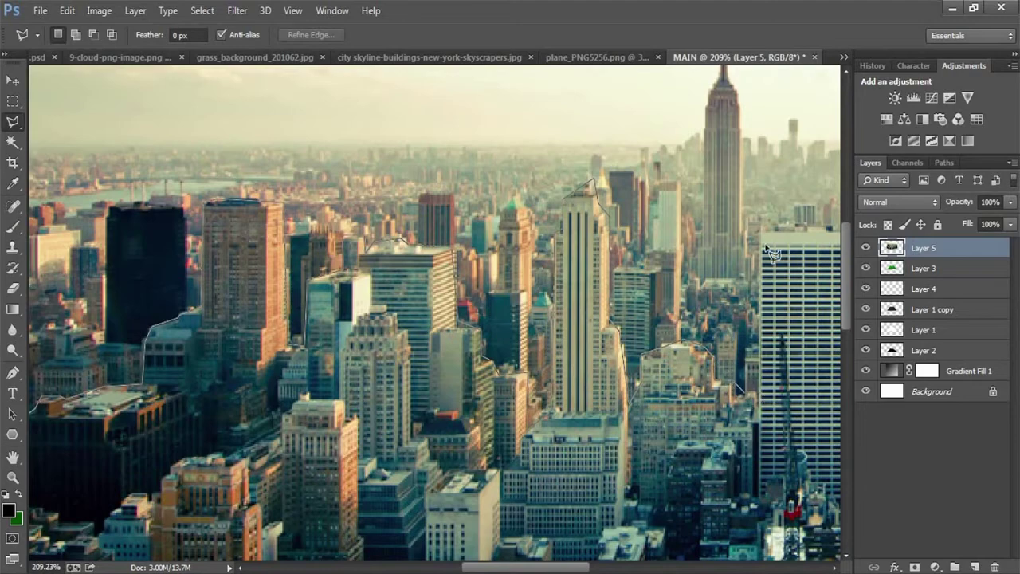
{"action": "scroll", "coordinate": [772, 252], "scroll_direction": "right", "scroll_amount": 2}
{"action": "scroll", "coordinate": [761, 242], "scroll_direction": "right", "scroll_amount": 3}
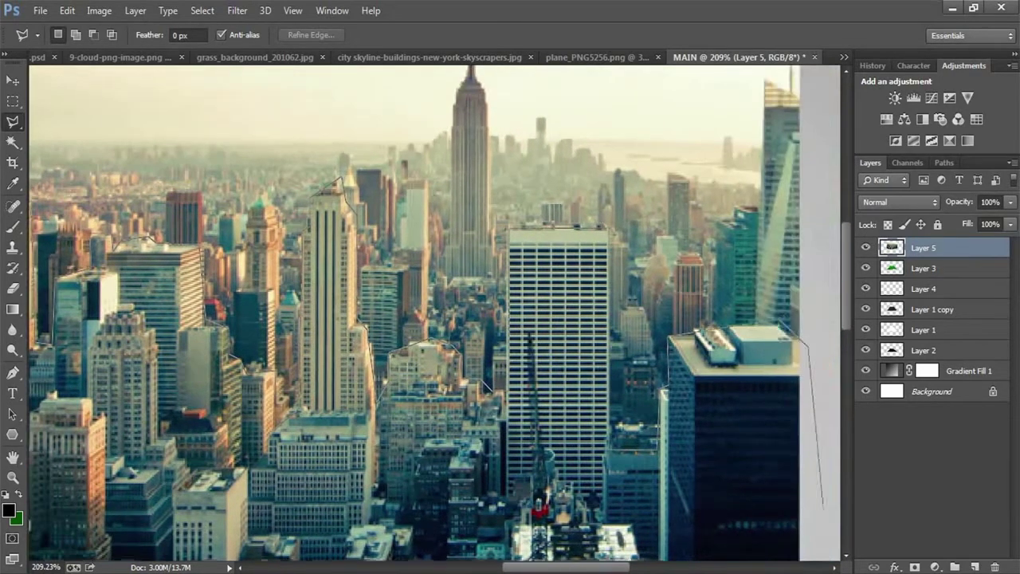
{"action": "left_click", "coordinate": [46, 550]}
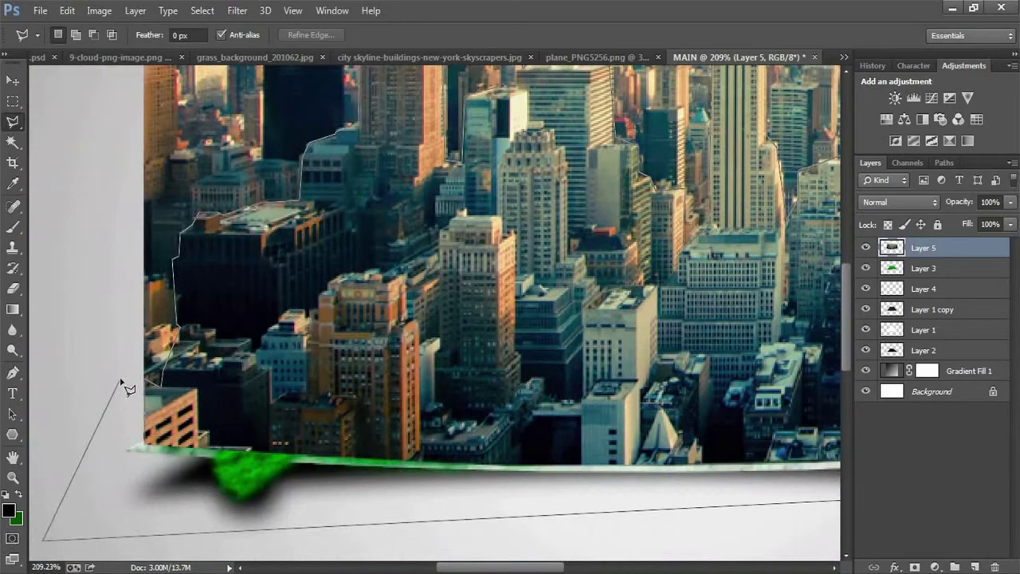
{"action": "double_click", "coordinate": [121, 381]}
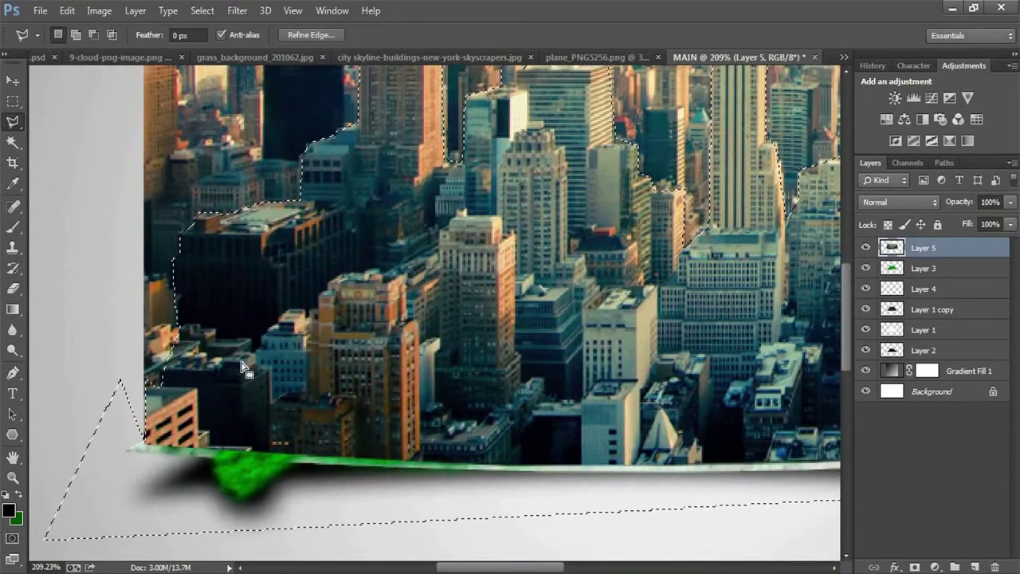
{"action": "scroll", "coordinate": [430, 295], "scroll_direction": "down", "scroll_amount": 3}
{"action": "scroll", "coordinate": [437, 298], "scroll_direction": "down", "scroll_amount": 2}
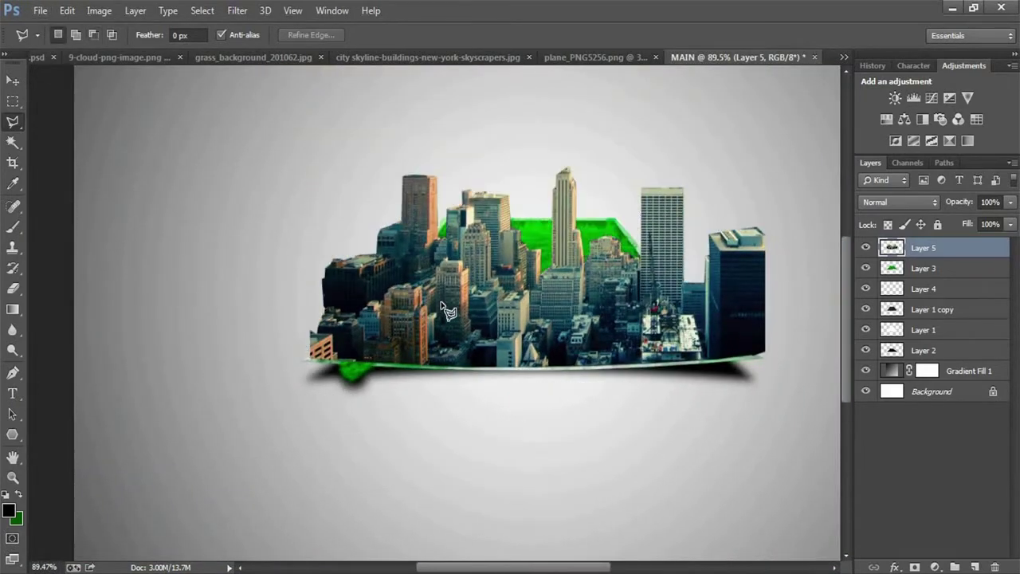
- Invert the selection and cut away the sky around the buildings
{"action": "key", "text": "ctrl+shift+i"}
{"action": "key", "text": "ctrl+x"}
{"action": "scroll", "coordinate": [478, 319], "scroll_direction": "down", "scroll_amount": 1}
{"action": "scroll", "coordinate": [351, 363], "scroll_direction": "up", "scroll_amount": 4}
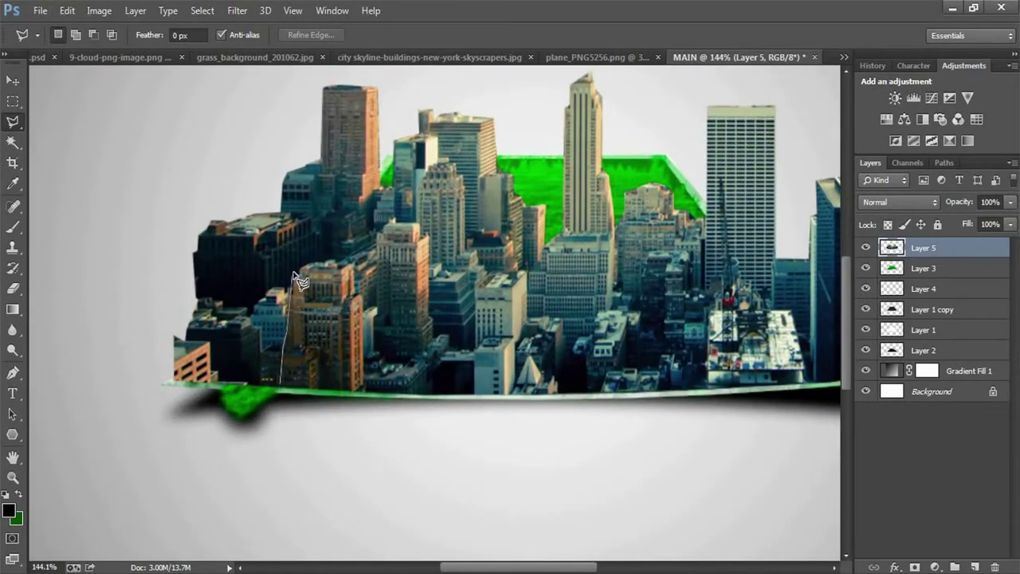
- Cut away the extra left-side buildings and the dark tower at the right edge
{"action": "left_click", "coordinate": [276, 142]}
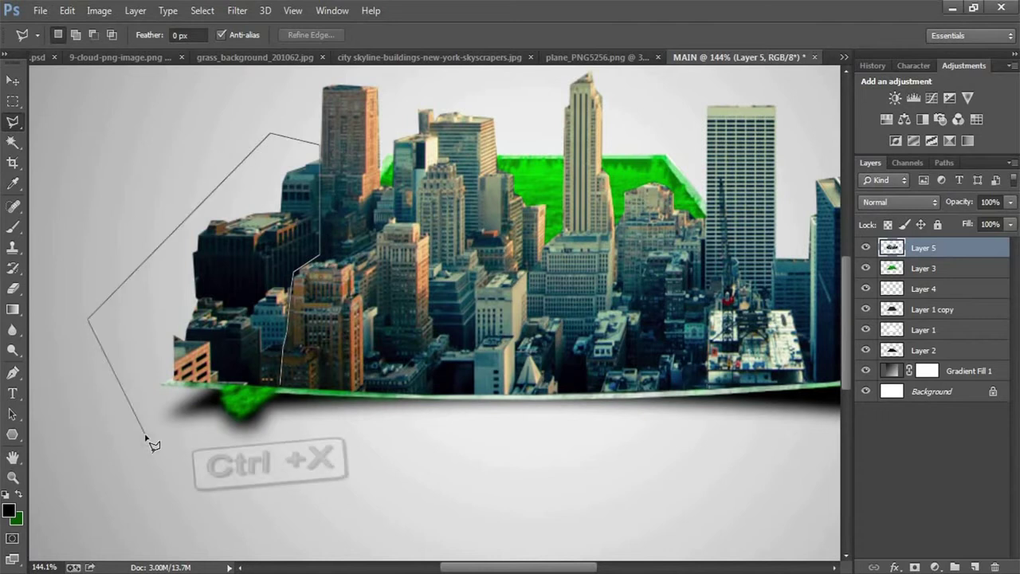
{"action": "double_click", "coordinate": [148, 439]}
{"action": "key", "text": "ctrl+x"}
{"action": "scroll", "coordinate": [631, 327], "scroll_direction": "right", "scroll_amount": 2}
{"action": "scroll", "coordinate": [631, 327], "scroll_direction": "right", "scroll_amount": 2}
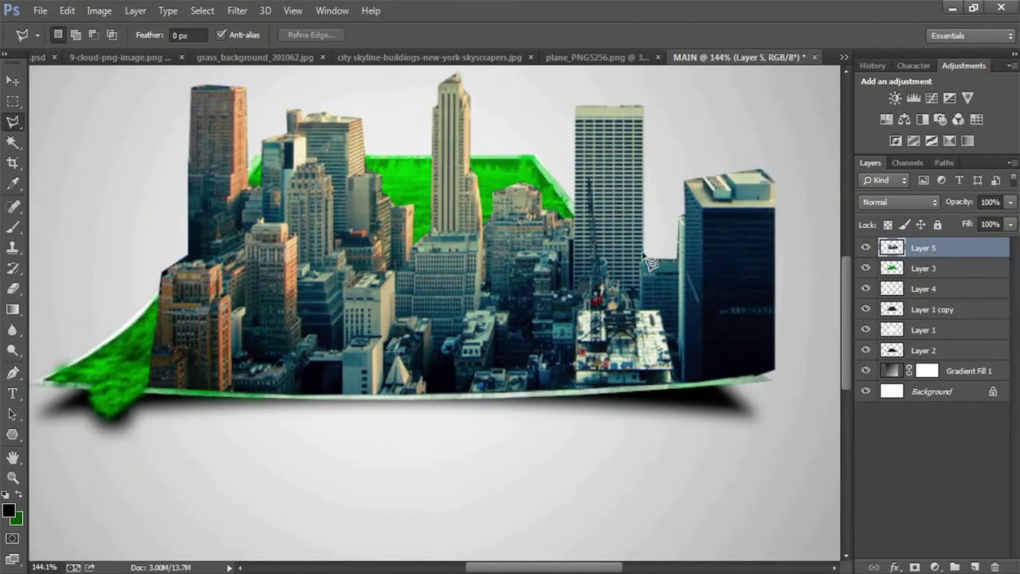
{"action": "left_click", "coordinate": [680, 420]}
{"action": "left_click", "coordinate": [814, 415]}
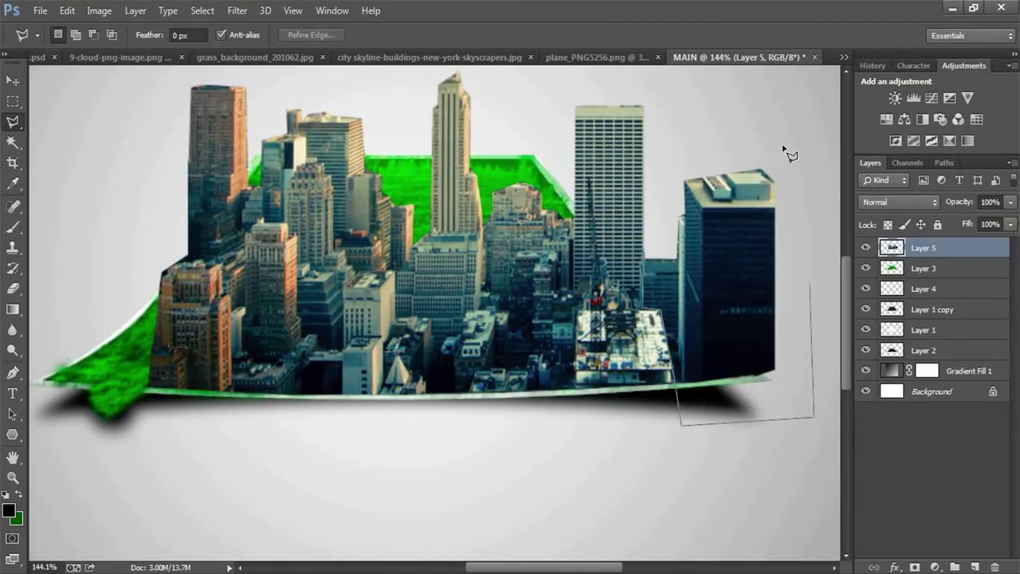
{"action": "left_click", "coordinate": [781, 134]}
{"action": "left_click", "coordinate": [668, 188]}
{"action": "double_click", "coordinate": [709, 164]}
{"action": "key", "text": "ctrl+x"}
{"action": "scroll", "coordinate": [701, 255], "scroll_direction": "down", "scroll_amount": 3}
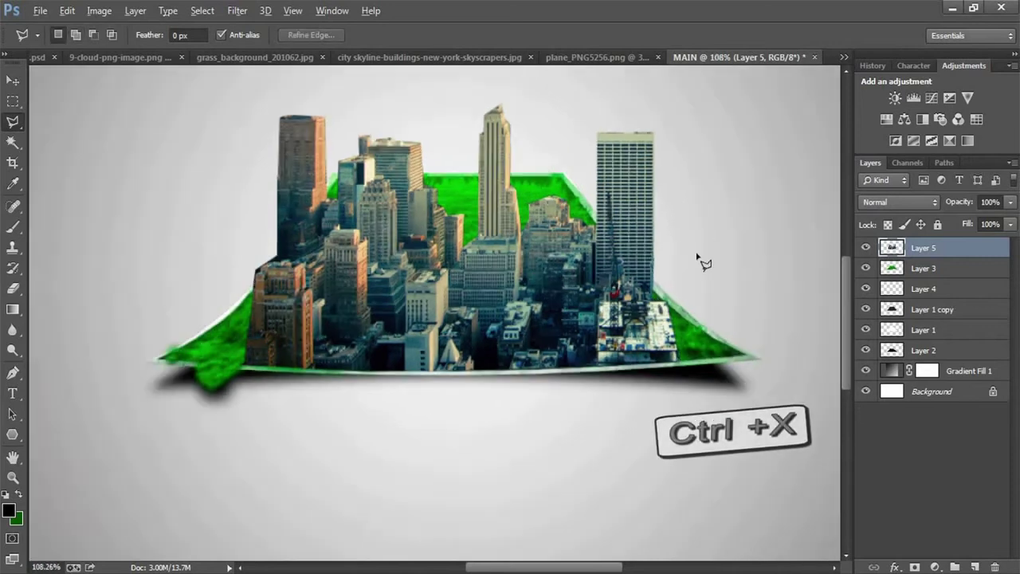
- Erase the skyline edge into the grass with a soft 24 px eraser at 50% opacity
{"action": "left_click", "coordinate": [12, 289]}
{"action": "scroll", "coordinate": [351, 315], "scroll_direction": "up", "scroll_amount": 2}
{"action": "right_click", "coordinate": [319, 307]}
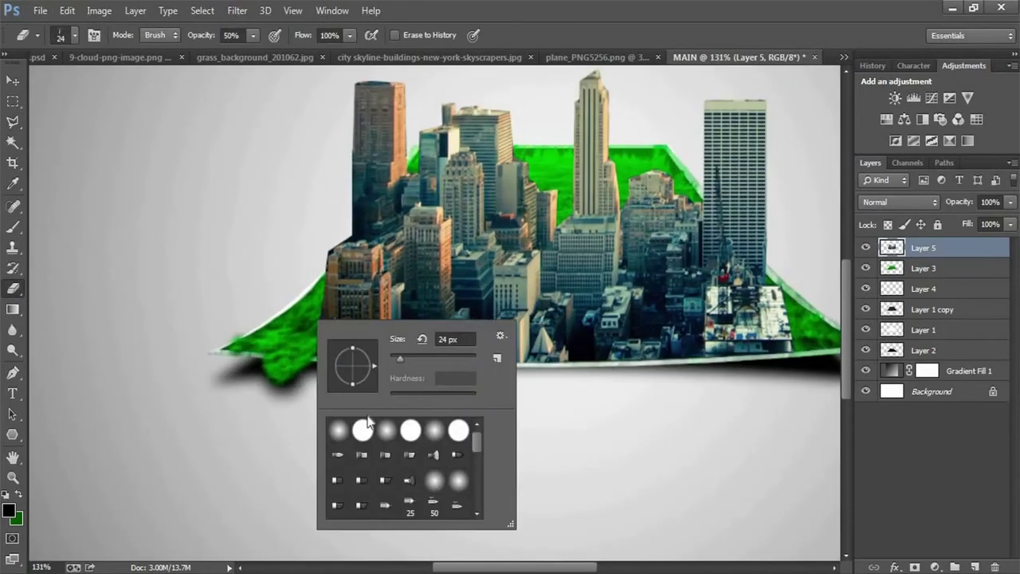
{"action": "key", "text": "Escape"}
{"action": "left_click_drag", "start_coordinate": [315, 309], "coordinate": [306, 359]}
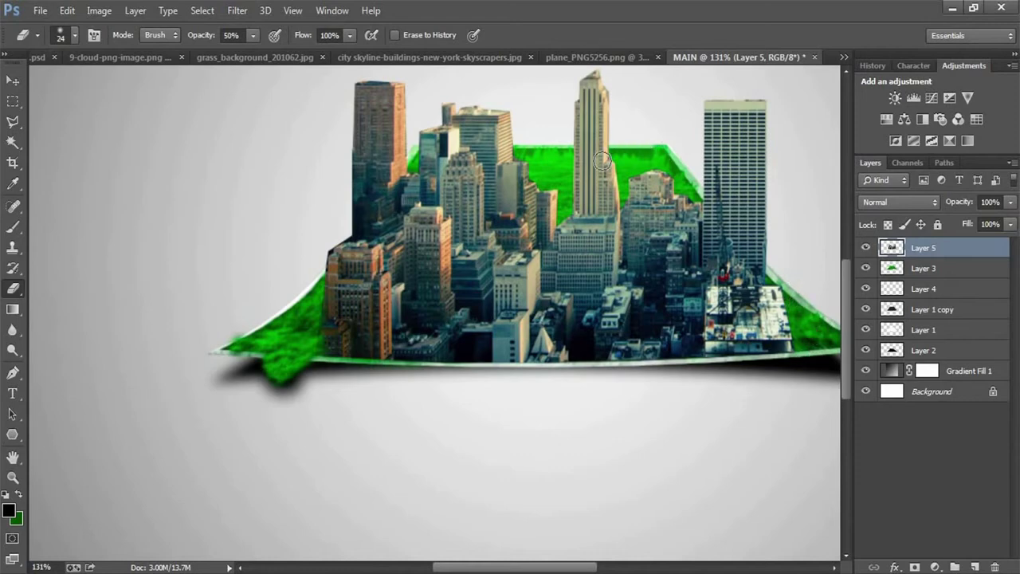
{"action": "scroll", "coordinate": [602, 160], "scroll_direction": "down", "scroll_amount": 2}
{"action": "scroll", "coordinate": [558, 239], "scroll_direction": "down", "scroll_amount": 2}
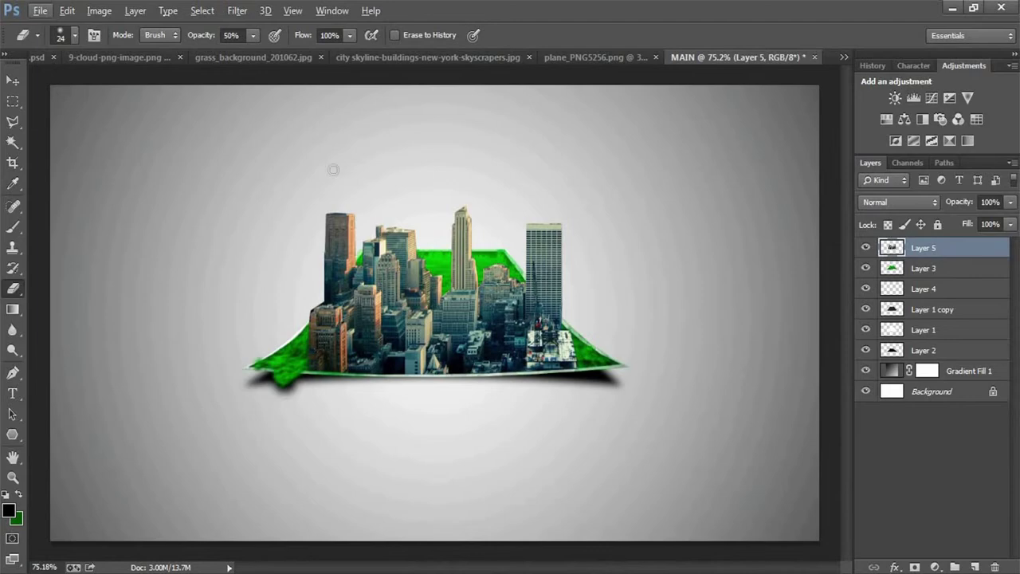
- Add contrast to the city in Curves by darkening shadows and brightening highlights
{"action": "left_click", "coordinate": [98, 10]}
{"action": "mouse_move", "coordinate": [121, 50]}
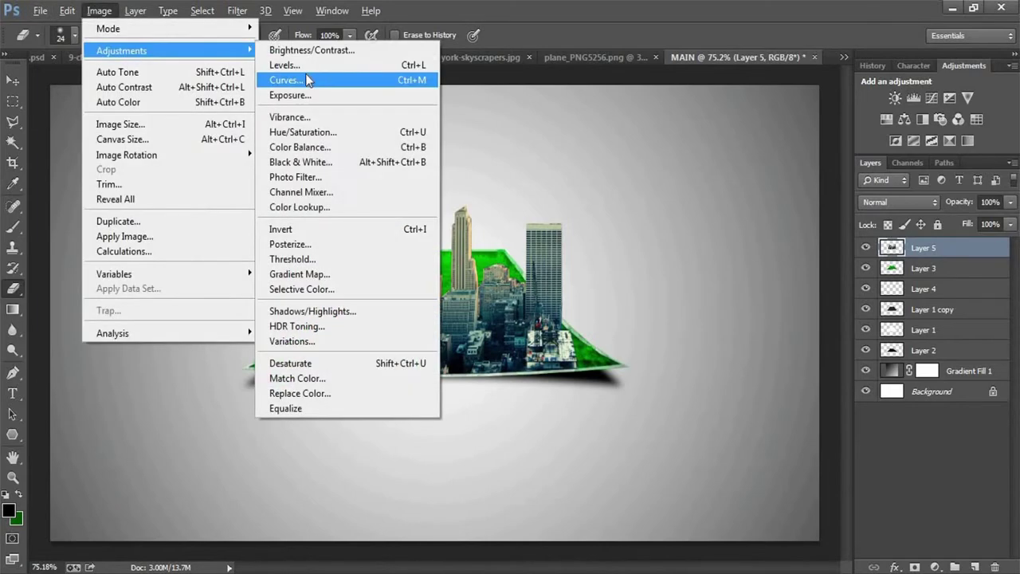
{"action": "left_click", "coordinate": [307, 77]}
{"action": "left_click_drag", "start_coordinate": [897, 57], "coordinate": [842, 63]}
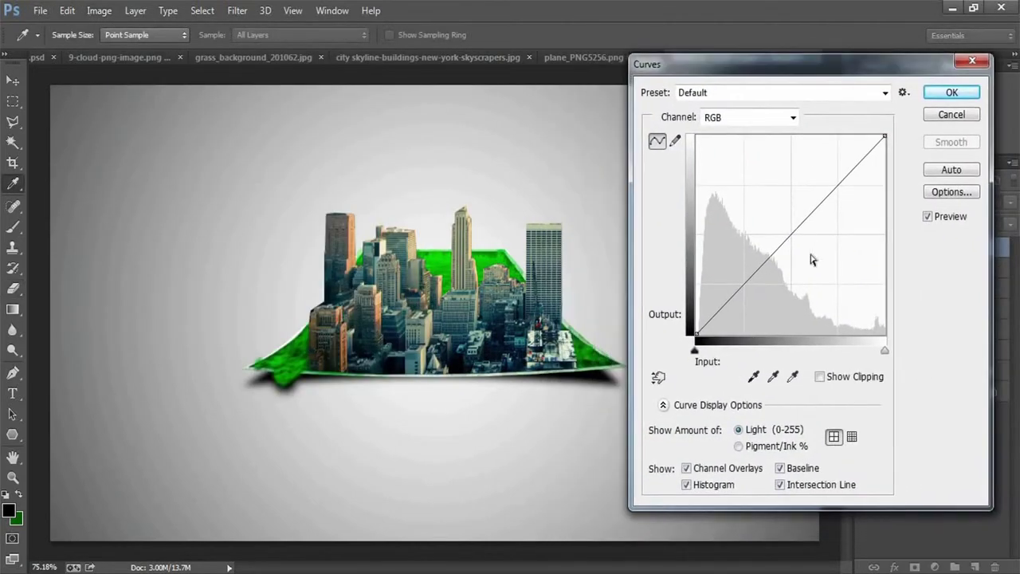
{"action": "left_click_drag", "start_coordinate": [739, 299], "coordinate": [743, 304]}
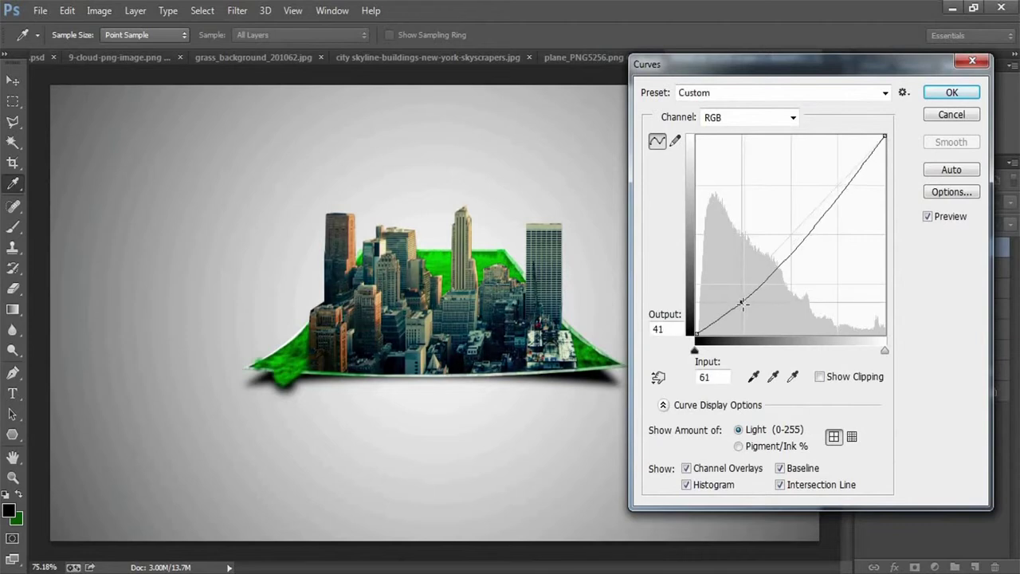
{"action": "left_click_drag", "start_coordinate": [825, 214], "coordinate": [811, 206]}
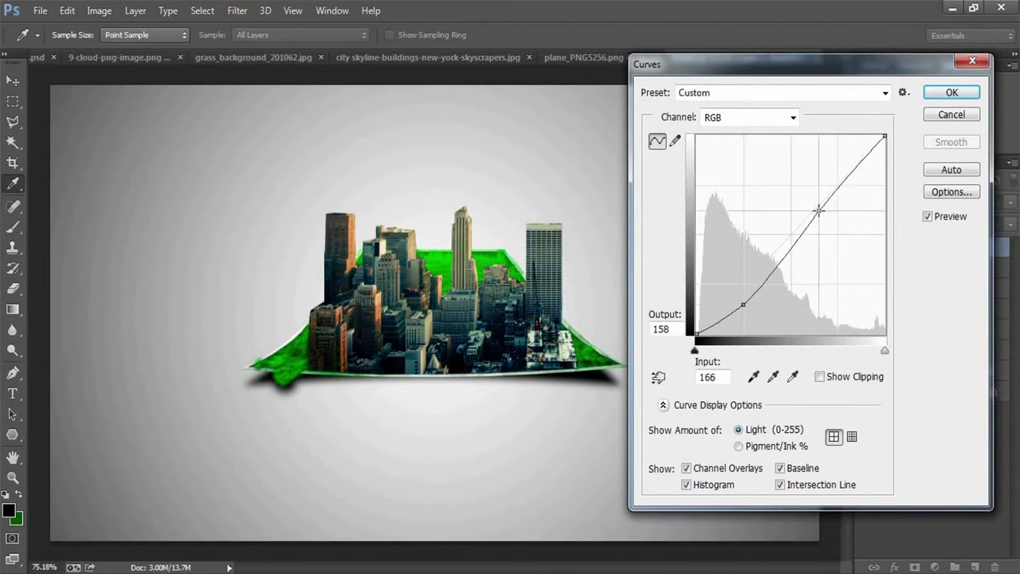
- Lower the blue channel's midtones (177→161) and apply the Curves adjustment
{"action": "left_click", "coordinate": [749, 118]}
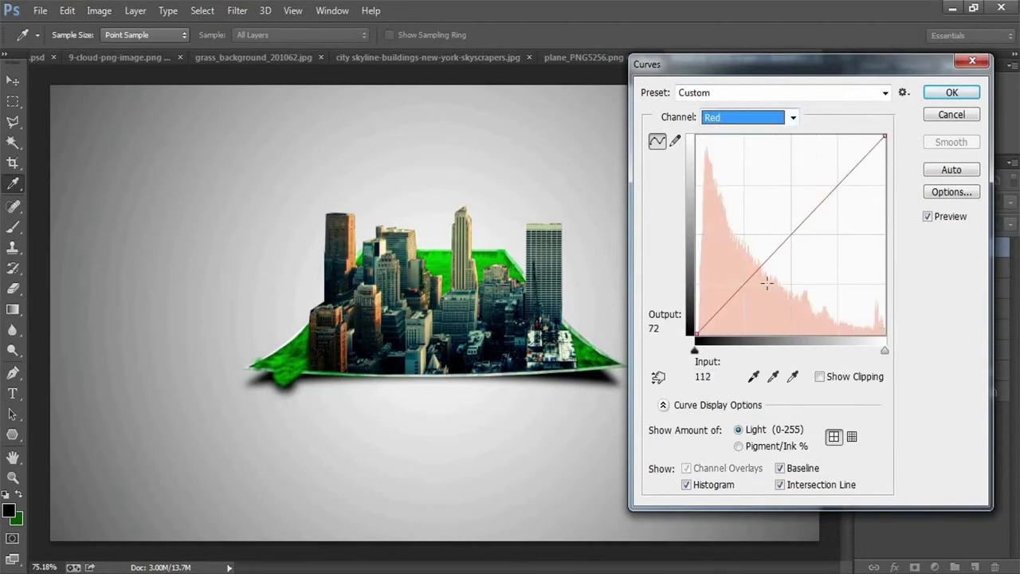
{"action": "left_click", "coordinate": [754, 117]}
{"action": "left_click", "coordinate": [753, 144]}
{"action": "left_click_drag", "start_coordinate": [813, 201], "coordinate": [827, 209]}
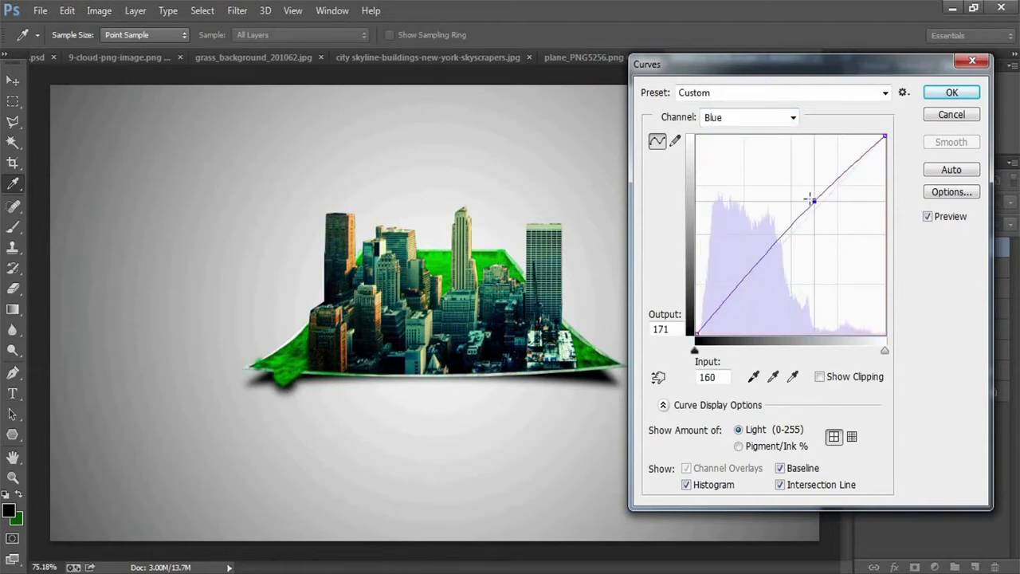
{"action": "left_click", "coordinate": [957, 94]}
{"action": "key", "text": "e"}
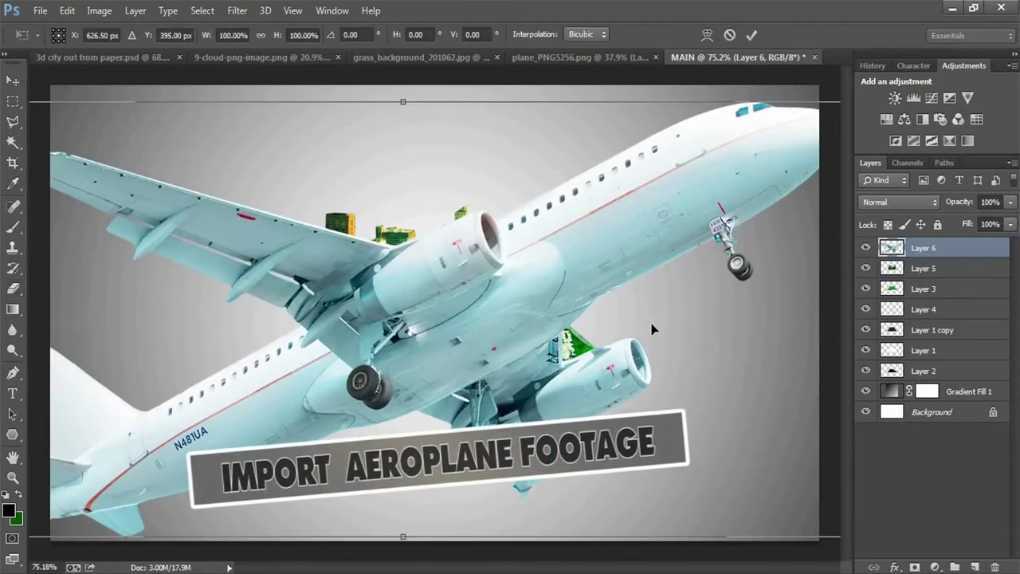
- Scale the plane to 10% width and move it above the right of the city
{"action": "left_click", "coordinate": [231, 35]}
{"action": "key", "text": "Down"}
{"action": "key", "text": "Down"}
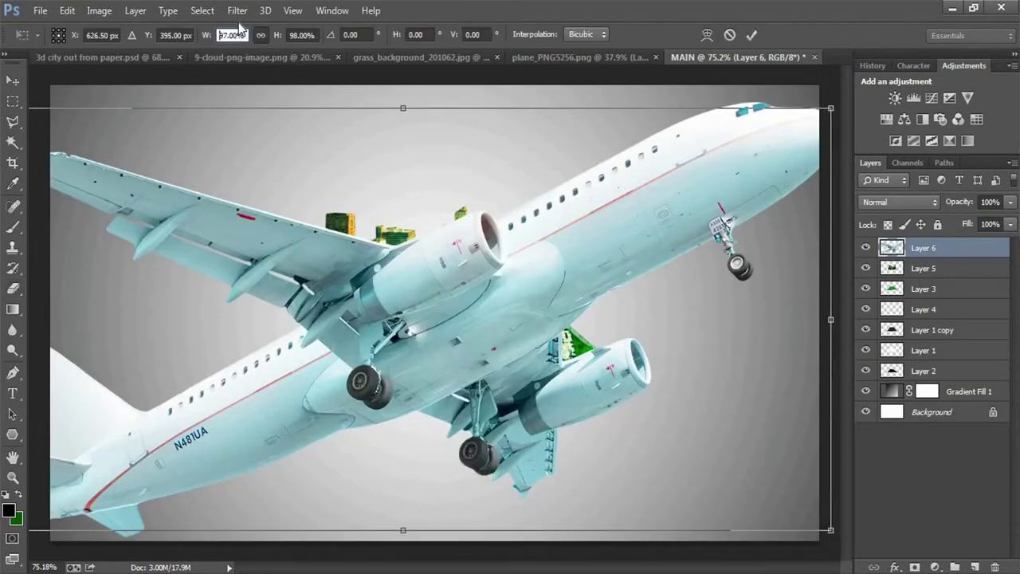
{"action": "key", "text": "Down"}
{"action": "key", "text": "Down"}
{"action": "key", "text": "Down"}
{"action": "key", "text": "Down"}
{"action": "key", "text": "shift+Down"}
{"action": "type", "text": "20"}
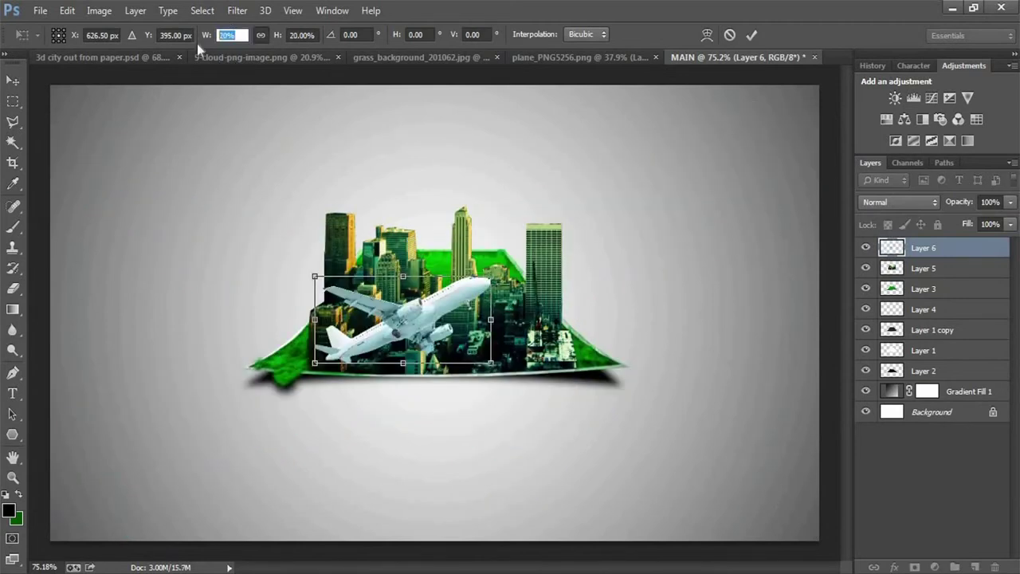
{"action": "type", "text": "10"}
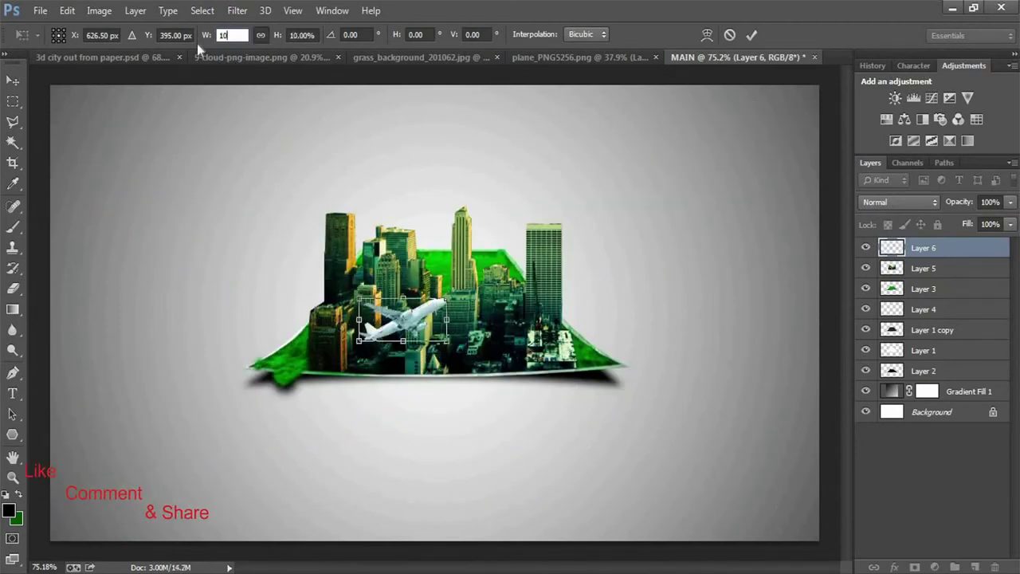
{"action": "key", "text": "Return"}
{"action": "left_click_drag", "start_coordinate": [411, 319], "coordinate": [627, 214]}
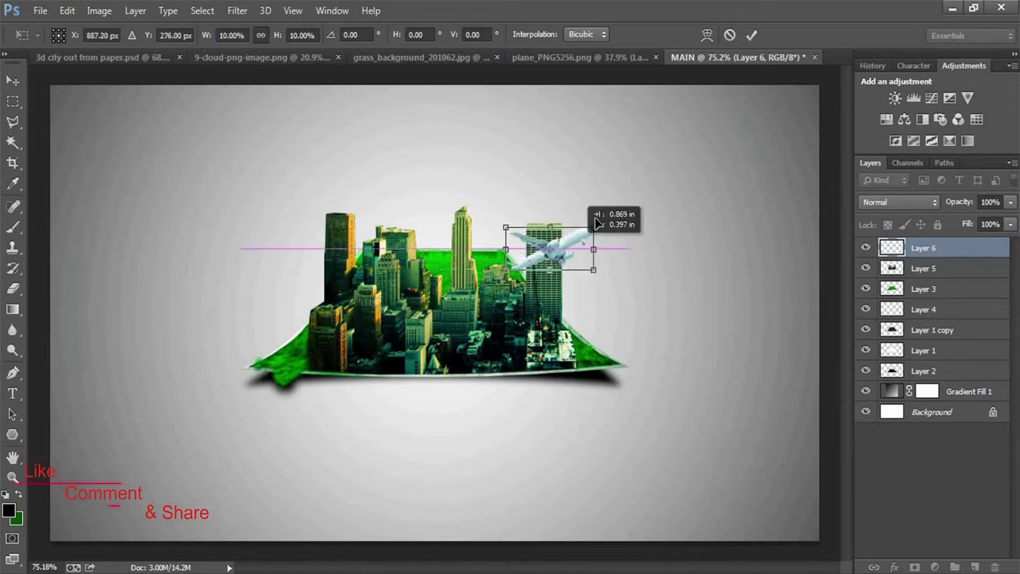
- Shrink the plane further to 7% and commit the transform
{"action": "left_click", "coordinate": [240, 37]}
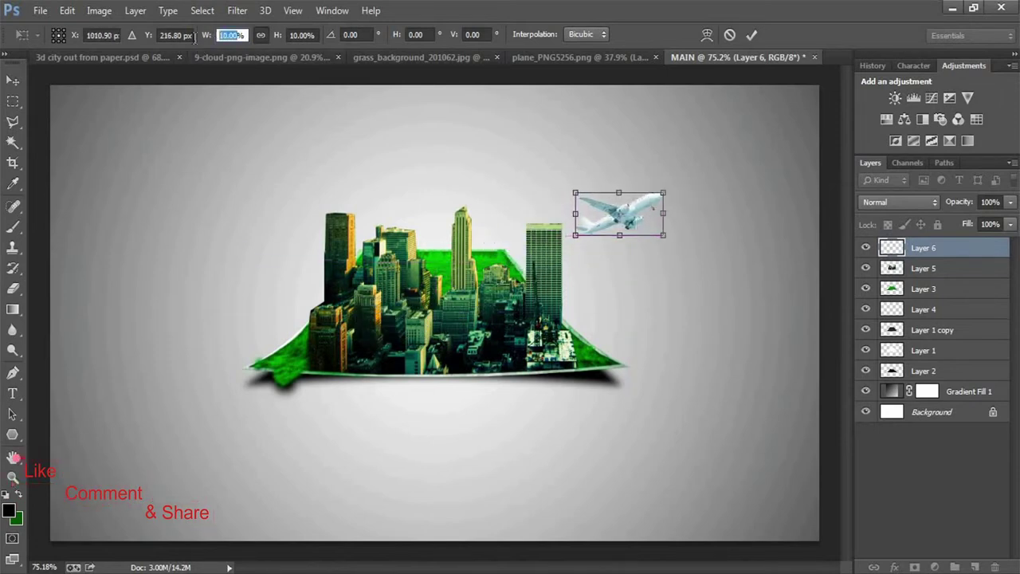
{"action": "type", "text": "7"}
{"action": "key", "text": "Return"}
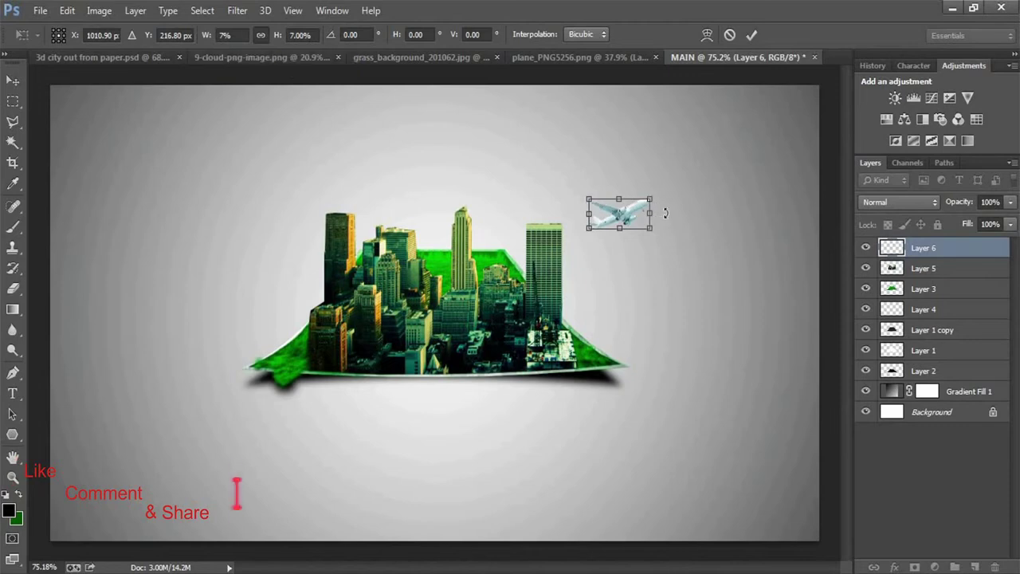
{"action": "left_click", "coordinate": [752, 34]}
{"action": "key", "text": "e"}
{"action": "scroll", "coordinate": [676, 221], "scroll_direction": "up", "scroll_amount": 1}
{"action": "scroll", "coordinate": [676, 220], "scroll_direction": "up", "scroll_amount": 4}
{"action": "scroll", "coordinate": [676, 221], "scroll_direction": "up", "scroll_amount": 1}
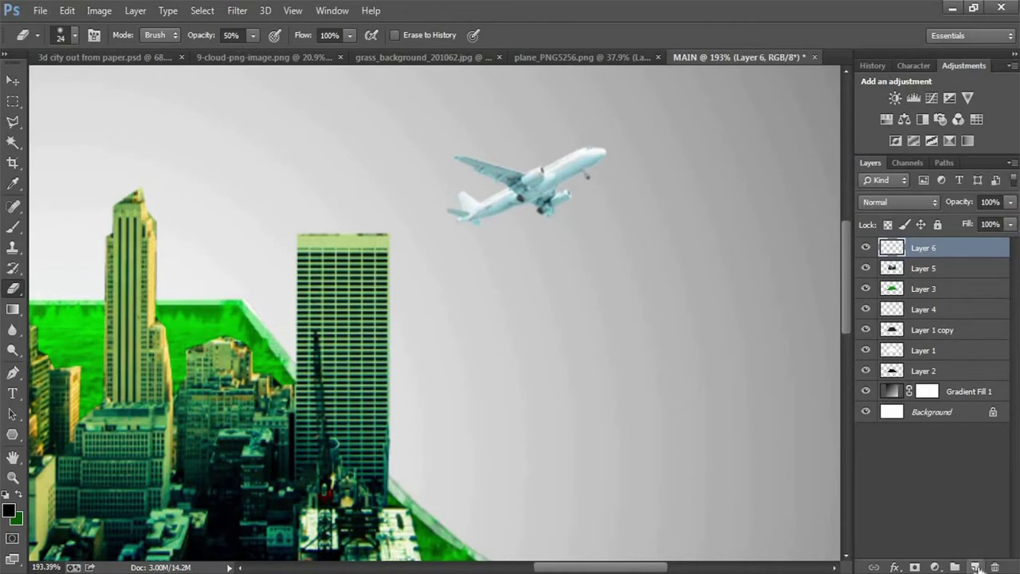
- On a new layer, paint a black stroke under the plane and a white (ffffff) stroke along its top
{"action": "left_click", "coordinate": [976, 567]}
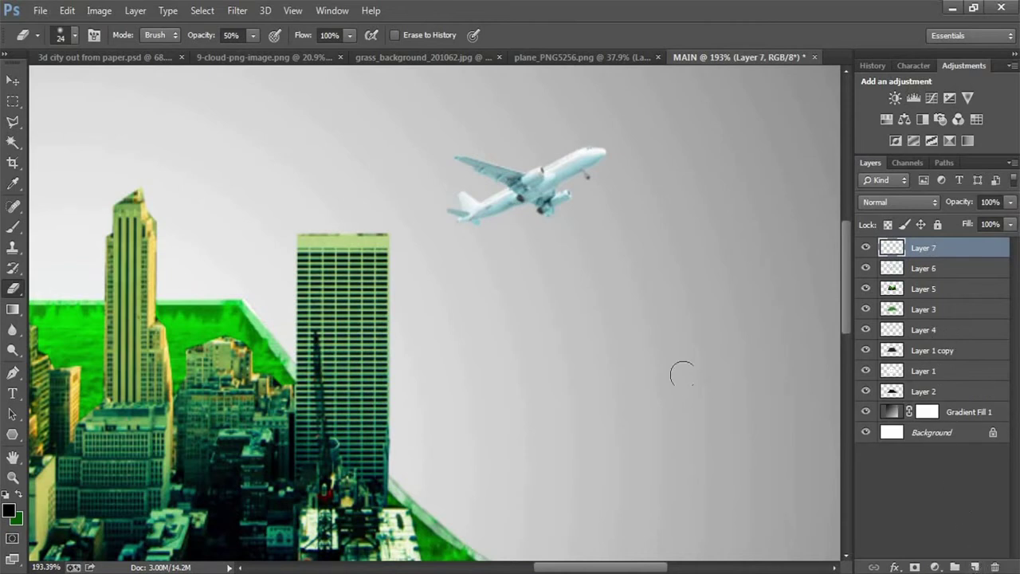
{"action": "left_click", "coordinate": [13, 227]}
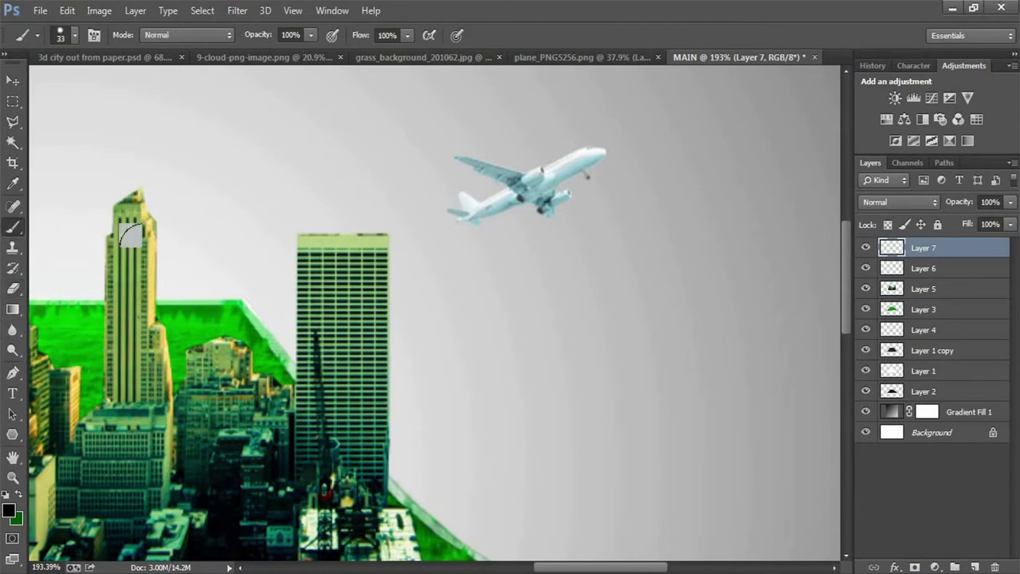
{"action": "left_click_drag", "start_coordinate": [594, 182], "coordinate": [488, 230]}
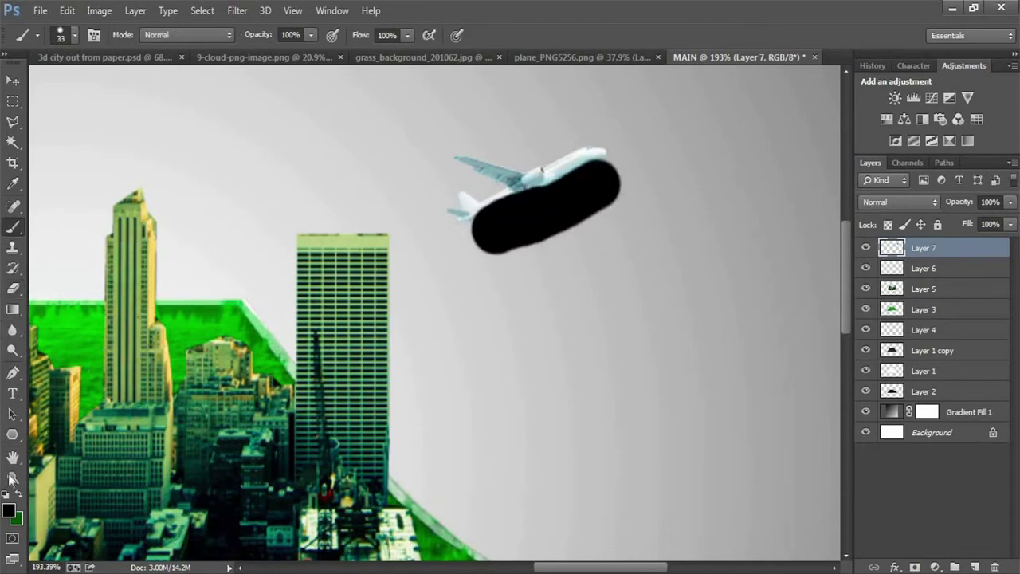
{"action": "left_click", "coordinate": [9, 511]}
{"action": "type", "text": "ffffff"}
{"action": "left_click", "coordinate": [875, 249]}
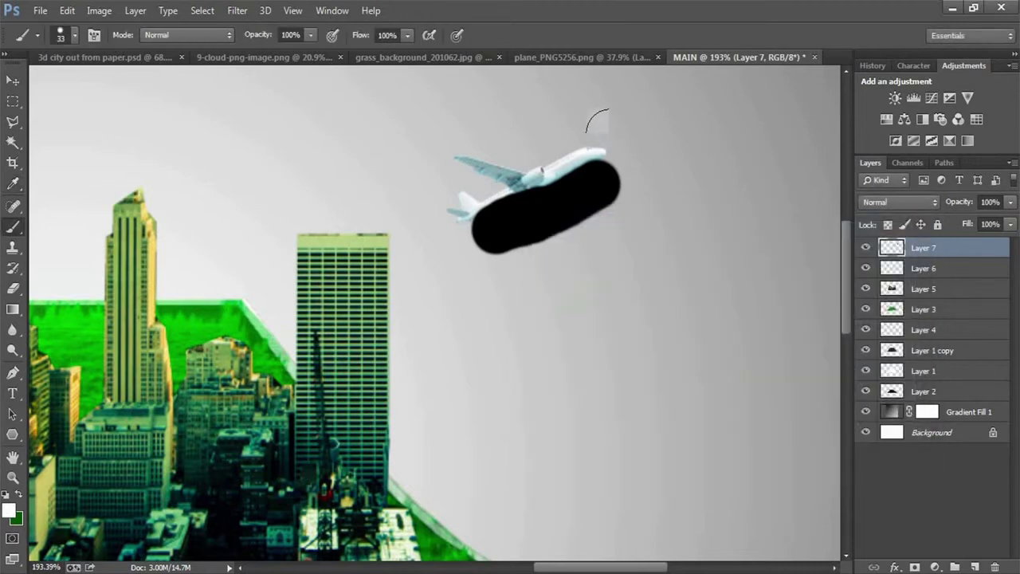
{"action": "mouse_move", "coordinate": [606, 124]}
{"action": "left_mouse_down"}
{"action": "mouse_move", "coordinate": [418, 191]}
{"action": "mouse_move", "coordinate": [549, 132]}
{"action": "left_mouse_up"}
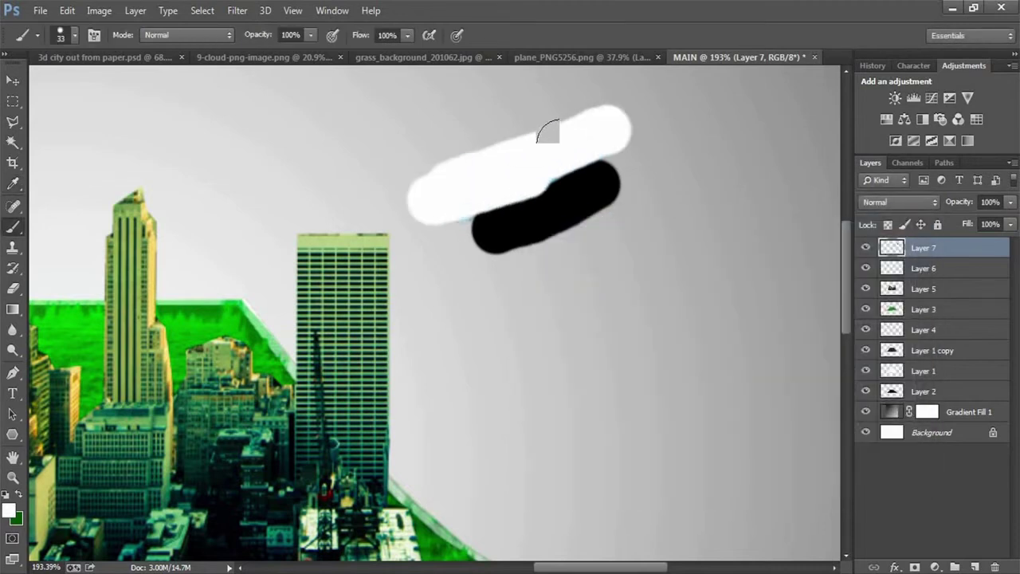
- Gaussian-blur the strokes, clip the layer to the plane, and set it to Color blending
{"action": "left_click", "coordinate": [244, 14]}
{"action": "left_click", "coordinate": [493, 298]}
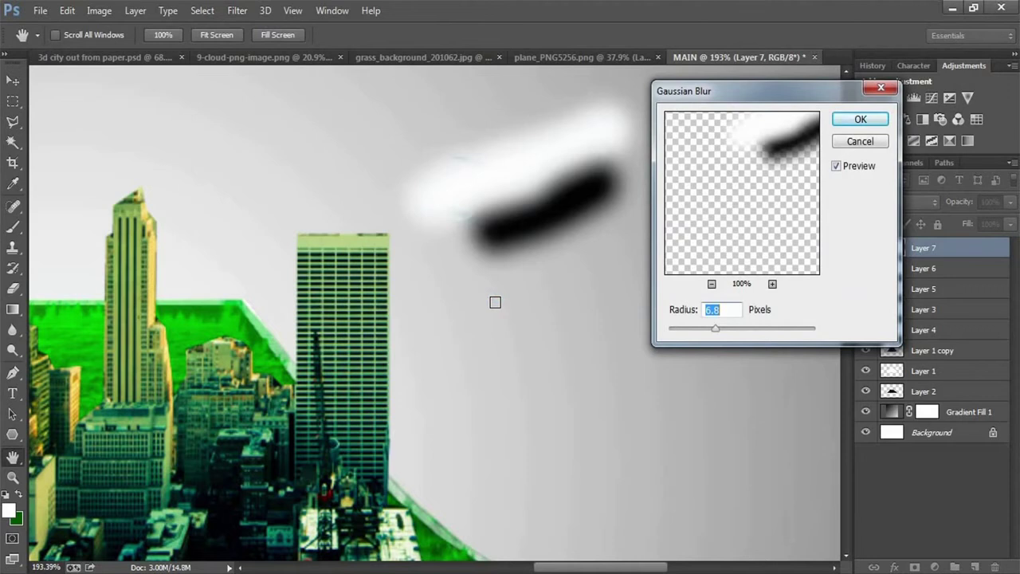
{"action": "left_click", "coordinate": [861, 119]}
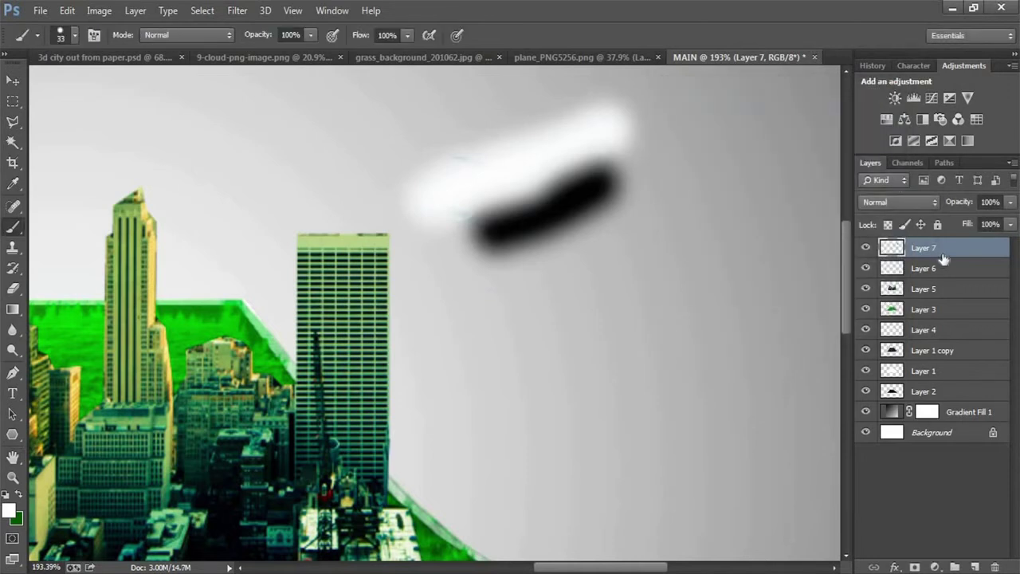
{"action": "key", "text": "ctrl+alt+g"}
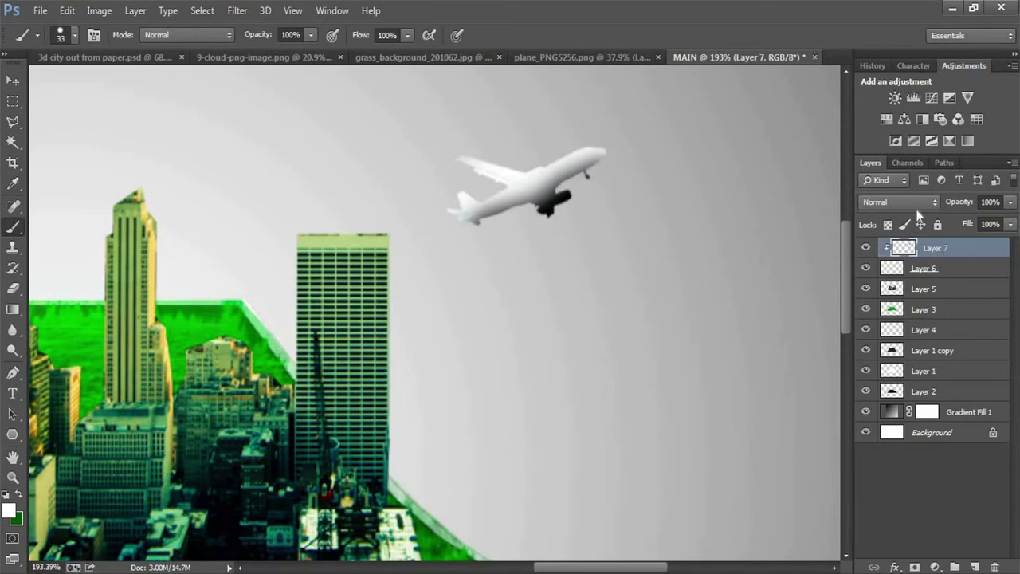
{"action": "left_click", "coordinate": [901, 201]}
{"action": "left_click", "coordinate": [864, 388]}
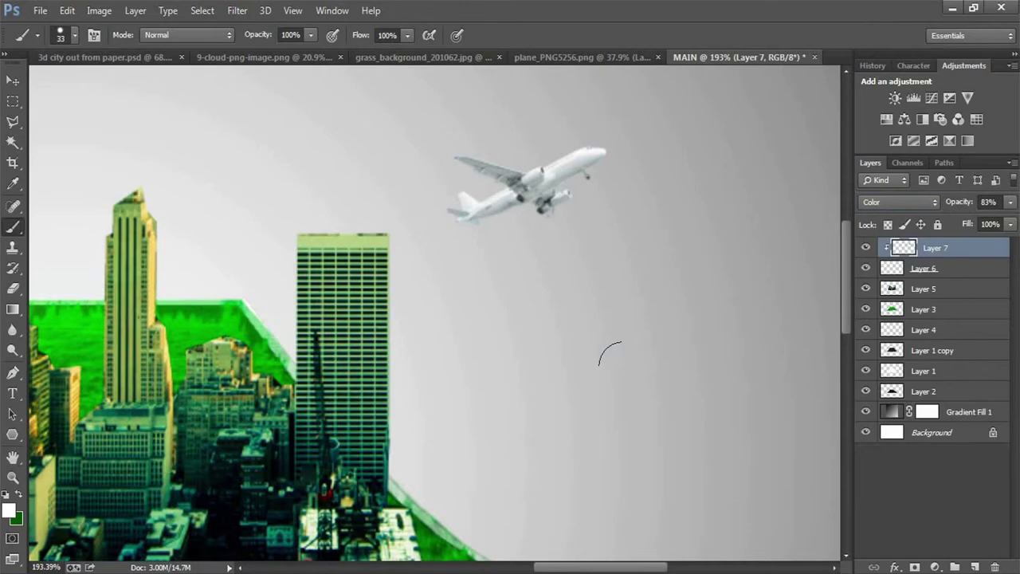
{"action": "key", "text": "m"}
{"action": "scroll", "coordinate": [601, 354], "scroll_direction": "down", "scroll_amount": 3}
{"action": "scroll", "coordinate": [601, 353], "scroll_direction": "down", "scroll_amount": 3}
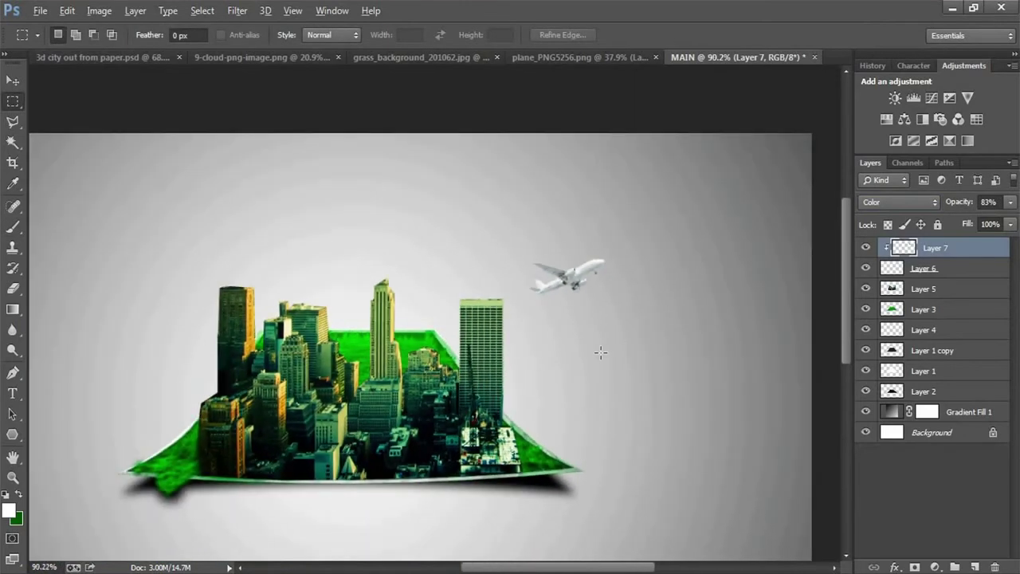
{"action": "scroll", "coordinate": [601, 353], "scroll_direction": "down", "scroll_amount": 2}
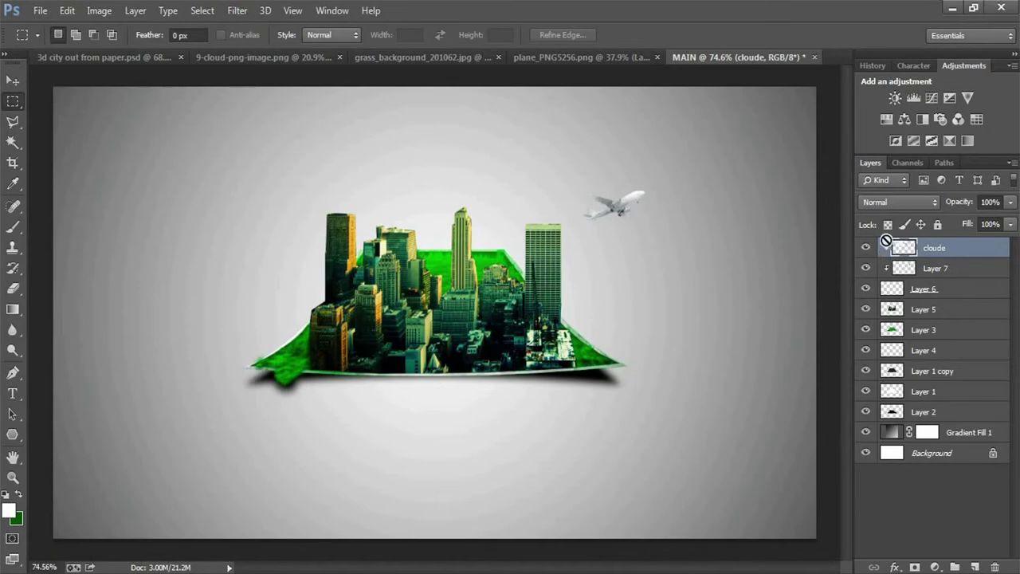
- Release the cloude layer's clipping mask, scale the clouds to about 25%, and place them above the city
{"action": "right_click", "coordinate": [952, 252]}
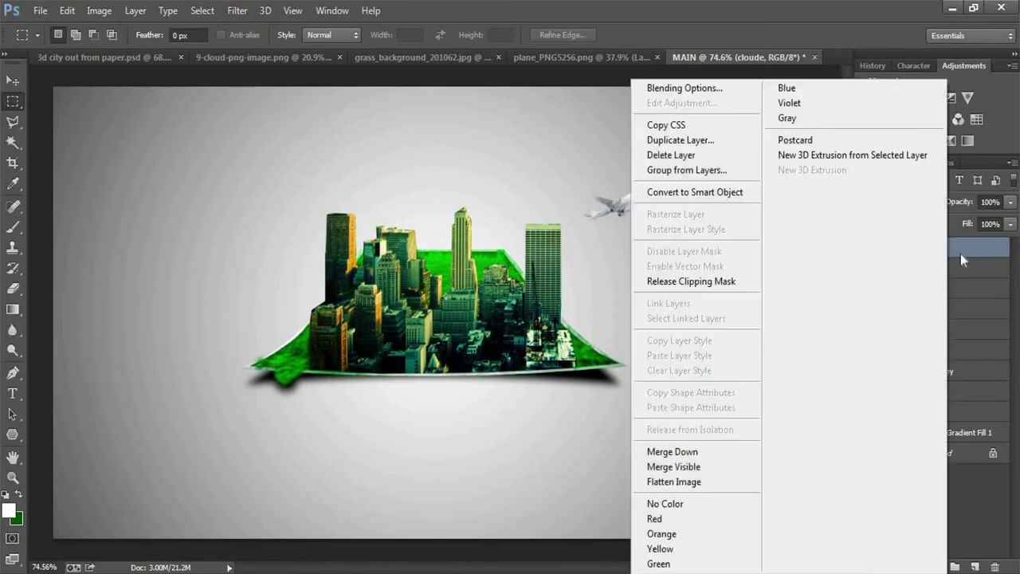
{"action": "left_click", "coordinate": [692, 283]}
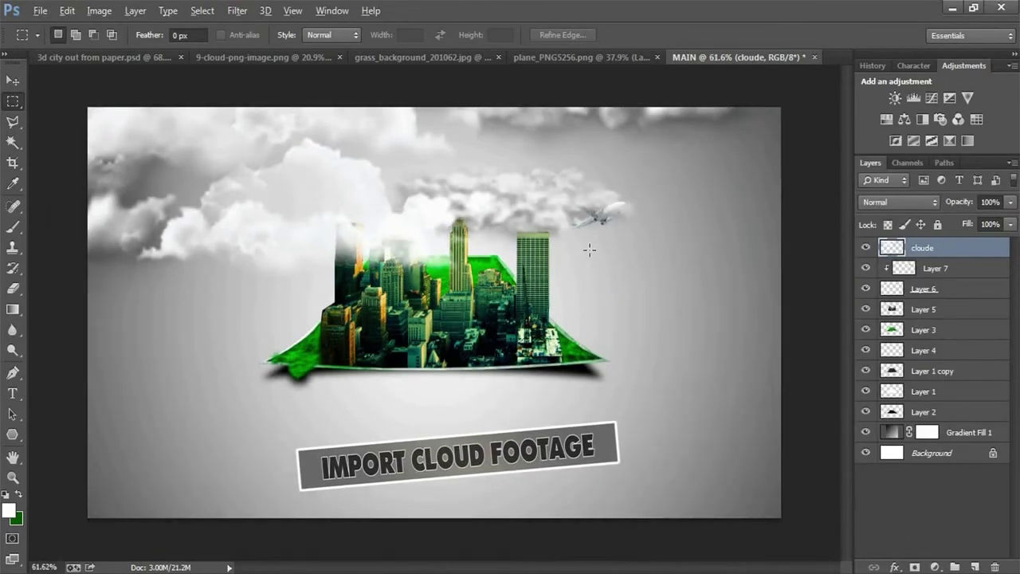
{"action": "key", "text": "ctrl+t"}
{"action": "left_click_drag", "start_coordinate": [742, 338], "coordinate": [645, 318]}
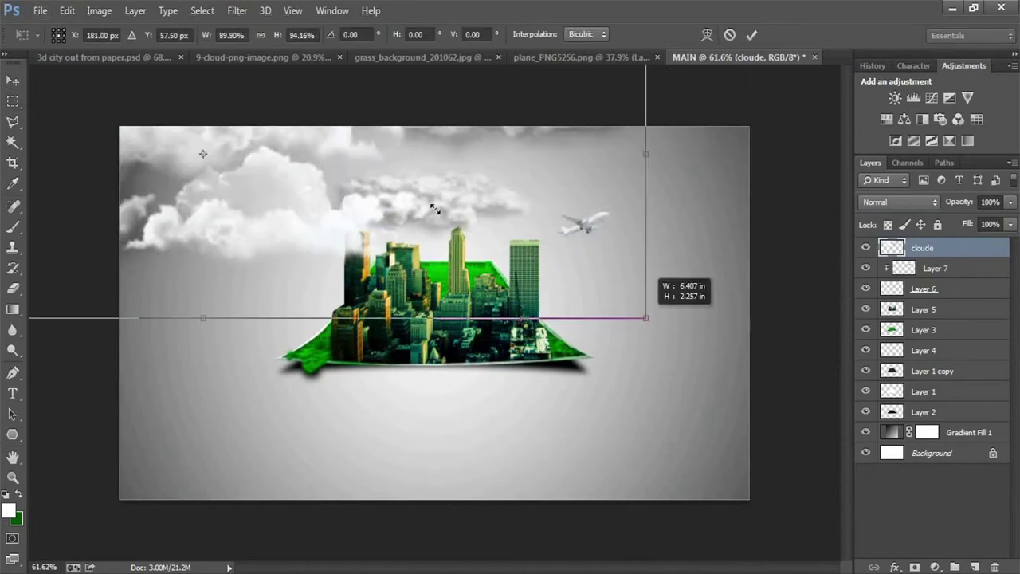
{"action": "mouse_move", "coordinate": [434, 209]}
{"action": "left_mouse_down"}
{"action": "mouse_move", "coordinate": [337, 191]}
{"action": "mouse_move", "coordinate": [679, 294]}
{"action": "mouse_move", "coordinate": [422, 213]}
{"action": "left_mouse_up"}
{"action": "left_click_drag", "start_coordinate": [303, 178], "coordinate": [474, 209]}
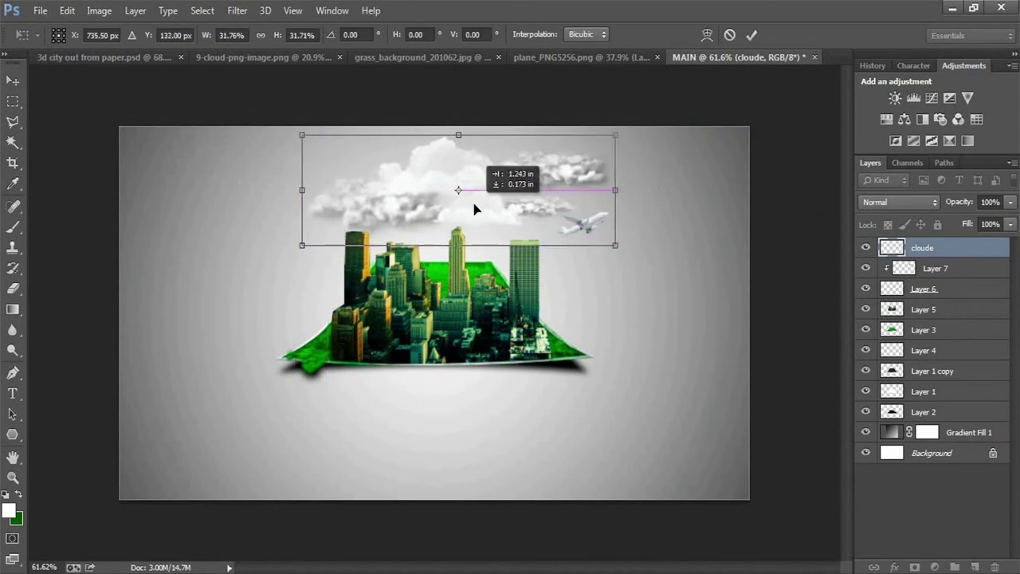
{"action": "left_click_drag", "start_coordinate": [615, 244], "coordinate": [589, 232]}
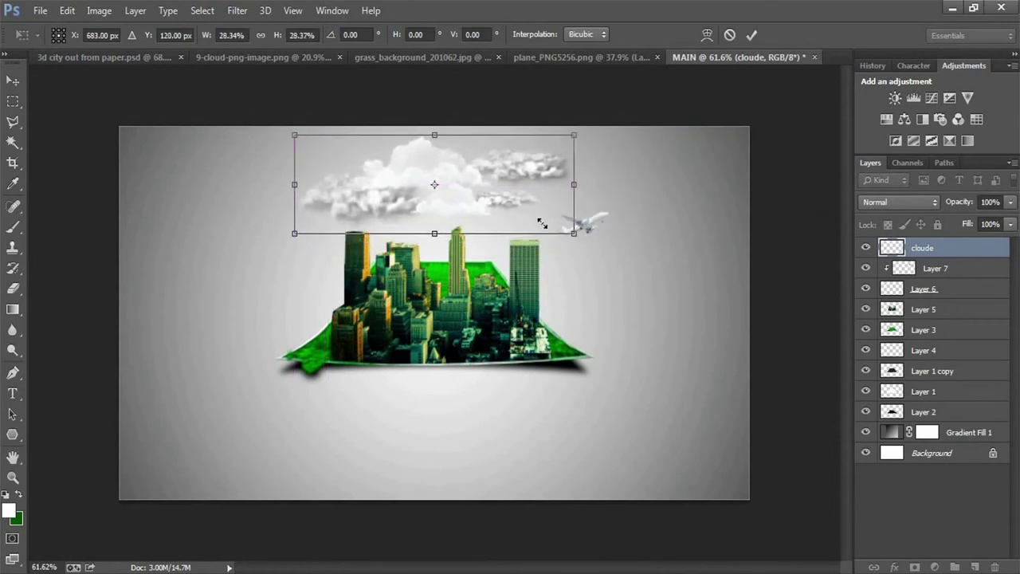
{"action": "left_click_drag", "start_coordinate": [295, 135], "coordinate": [324, 146]}
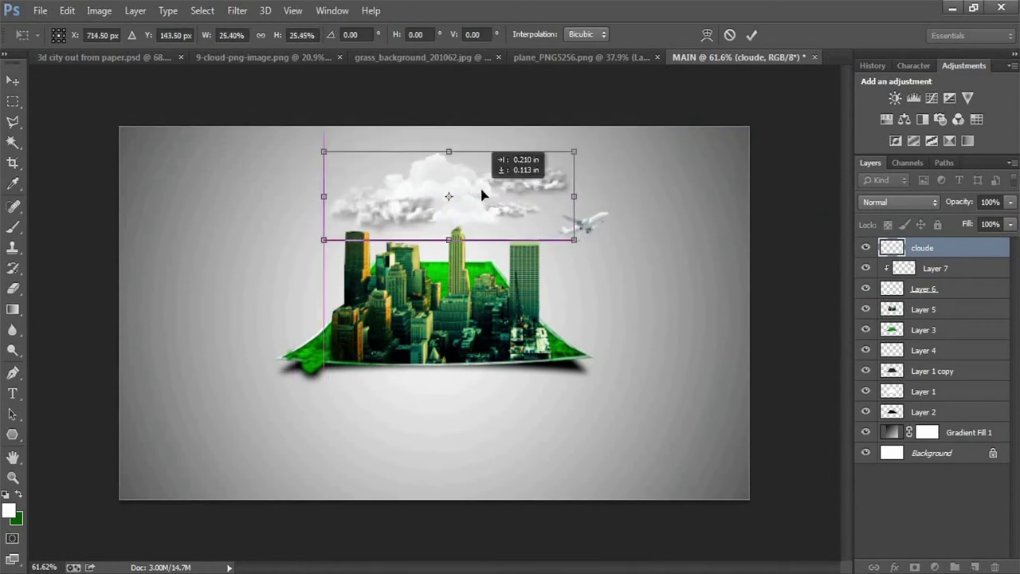
{"action": "left_click", "coordinate": [755, 35]}
{"action": "key", "text": "m"}
{"action": "scroll", "coordinate": [519, 239], "scroll_direction": "up", "scroll_amount": 1}
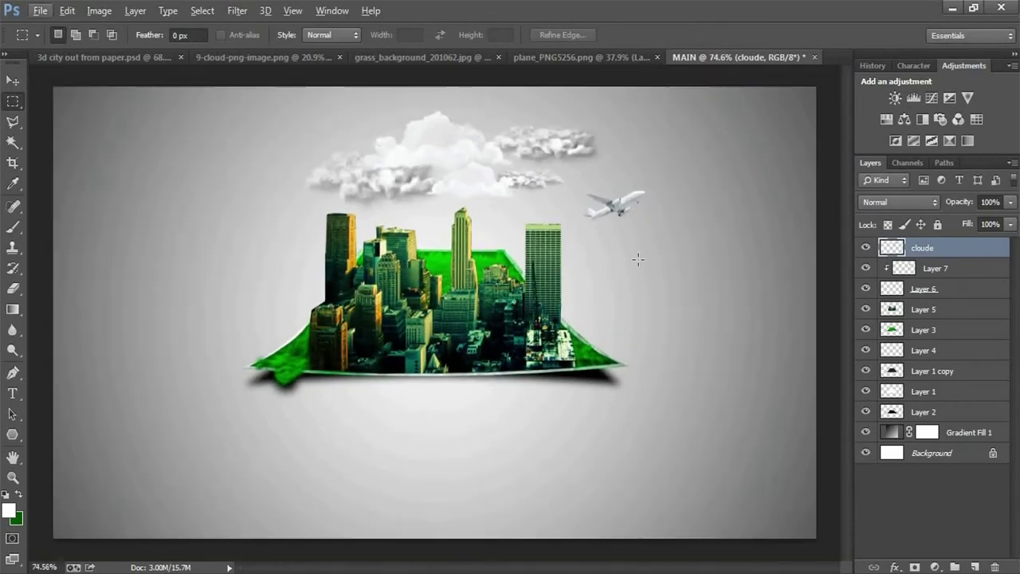
- Apply a Curves adjustment to the current layer, pulling down its shadows and upper tones
{"action": "left_click", "coordinate": [102, 10]}
{"action": "mouse_move", "coordinate": [121, 50]}
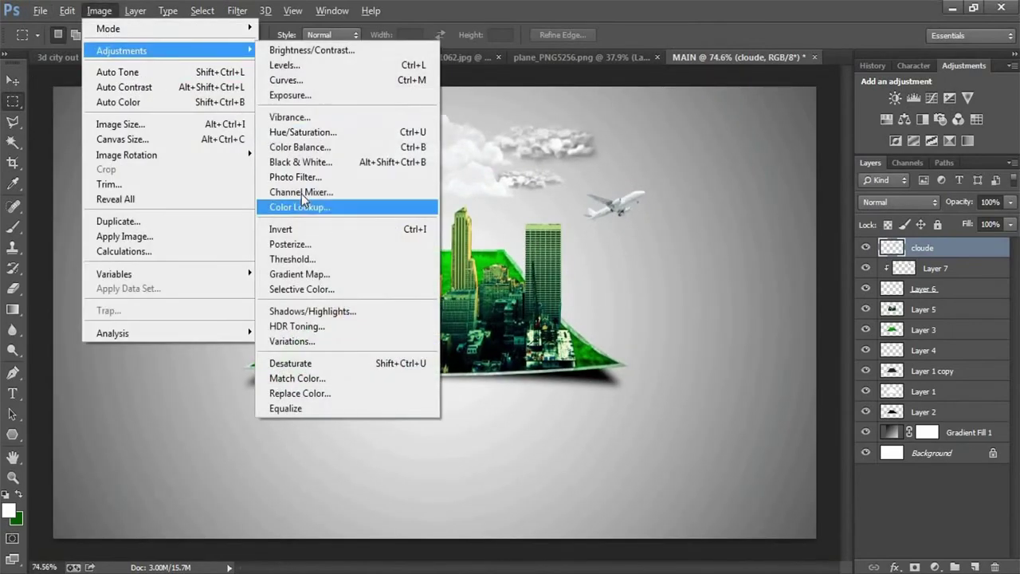
{"action": "left_click", "coordinate": [303, 80]}
{"action": "left_click_drag", "start_coordinate": [807, 64], "coordinate": [862, 102]}
{"action": "left_click_drag", "start_coordinate": [802, 313], "coordinate": [807, 330]}
{"action": "left_click_drag", "start_coordinate": [883, 237], "coordinate": [897, 248]}
{"action": "left_click", "coordinate": [1006, 125]}
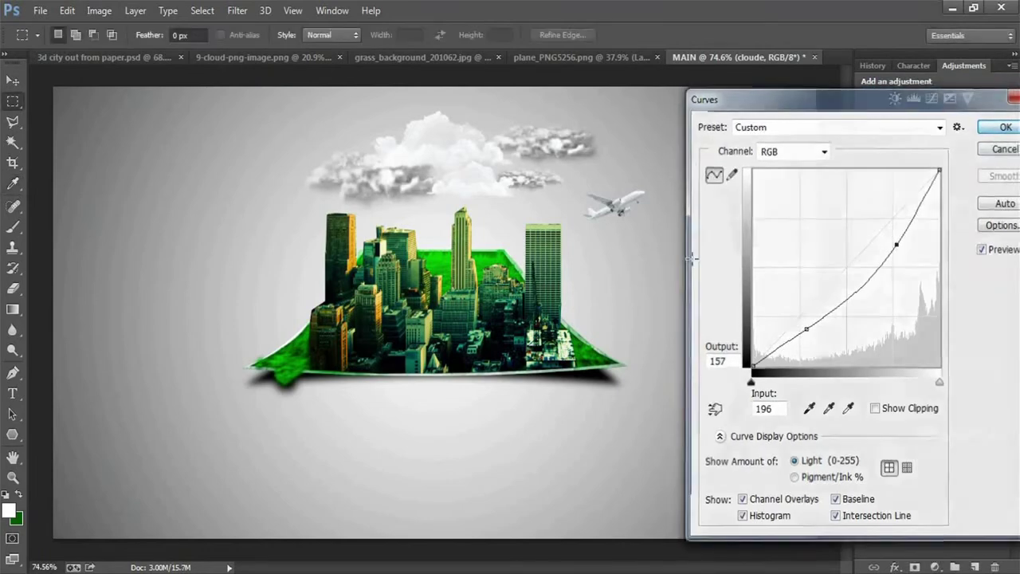
{"action": "scroll", "coordinate": [651, 308], "scroll_direction": "down", "scroll_amount": 1}
{"action": "scroll", "coordinate": [649, 290], "scroll_direction": "down", "scroll_amount": 1}
- Give Layer 3 an S-shaped Curves correction with deeper shadows and lifted highlights
{"action": "left_click", "coordinate": [909, 329]}
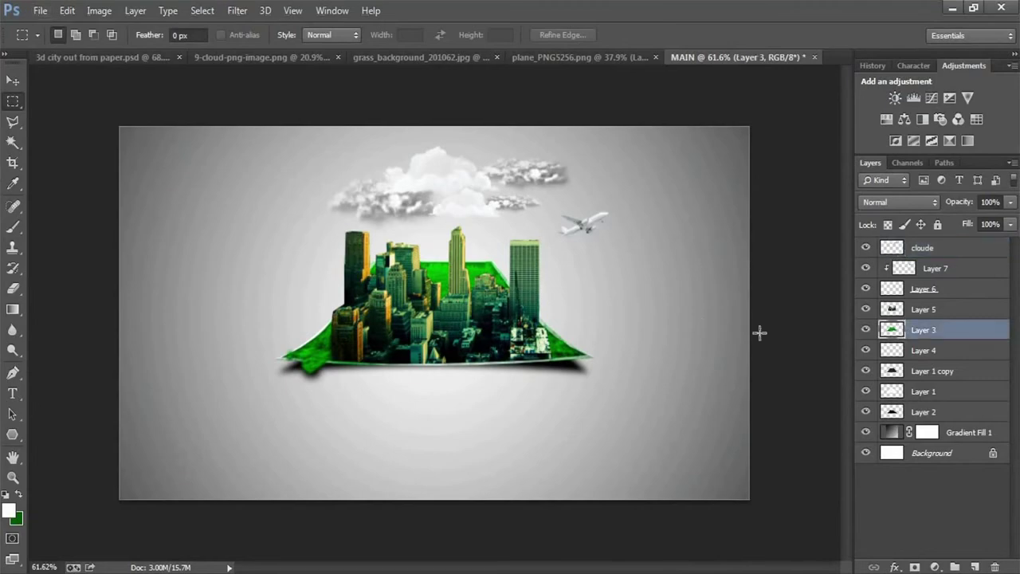
{"action": "key", "text": "ctrl+m"}
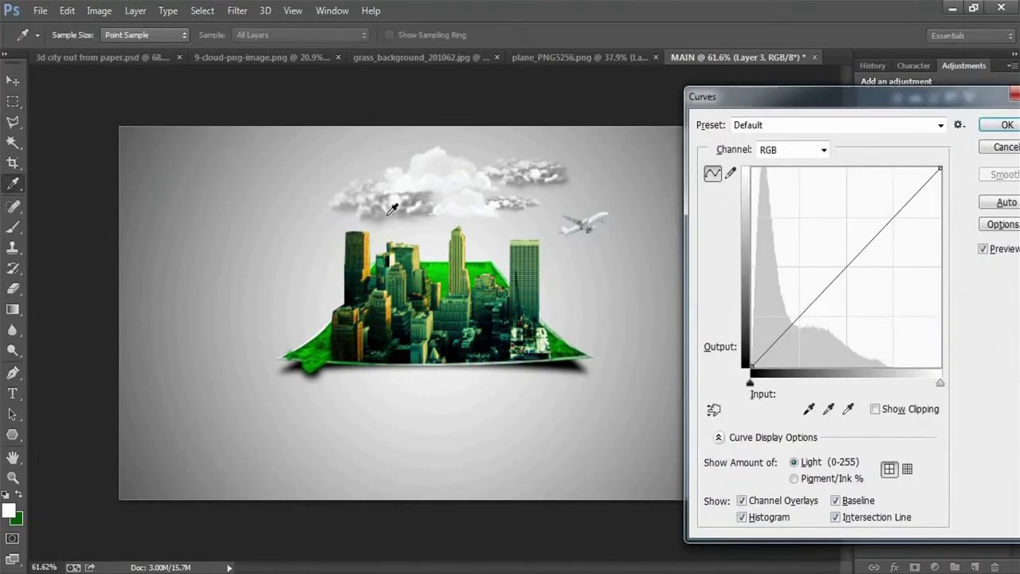
{"action": "mouse_move", "coordinate": [819, 296]}
{"action": "left_mouse_down"}
{"action": "mouse_move", "coordinate": [812, 291]}
{"action": "mouse_move", "coordinate": [807, 305]}
{"action": "mouse_move", "coordinate": [817, 322]}
{"action": "left_mouse_up"}
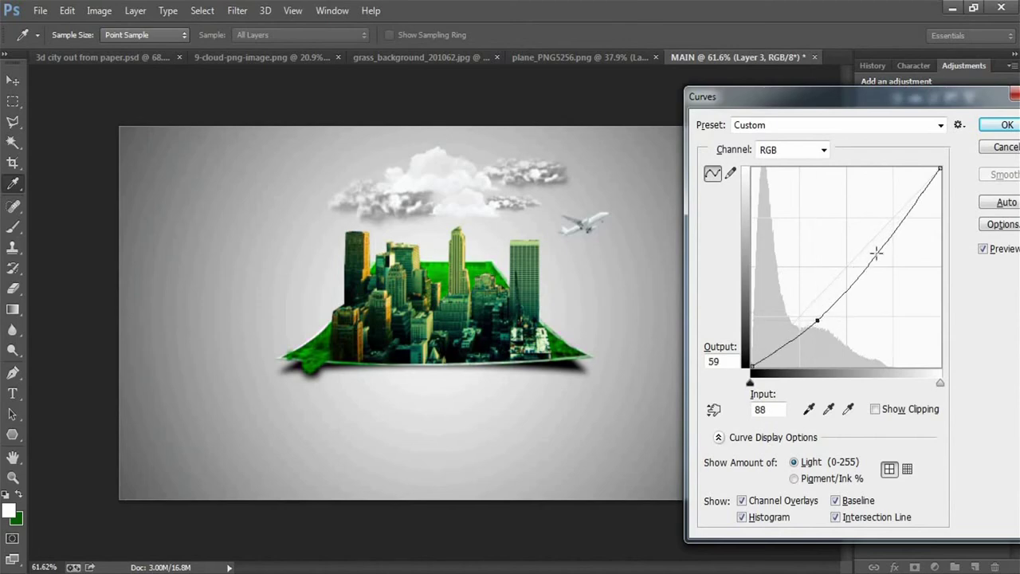
{"action": "left_click_drag", "start_coordinate": [893, 227], "coordinate": [887, 220]}
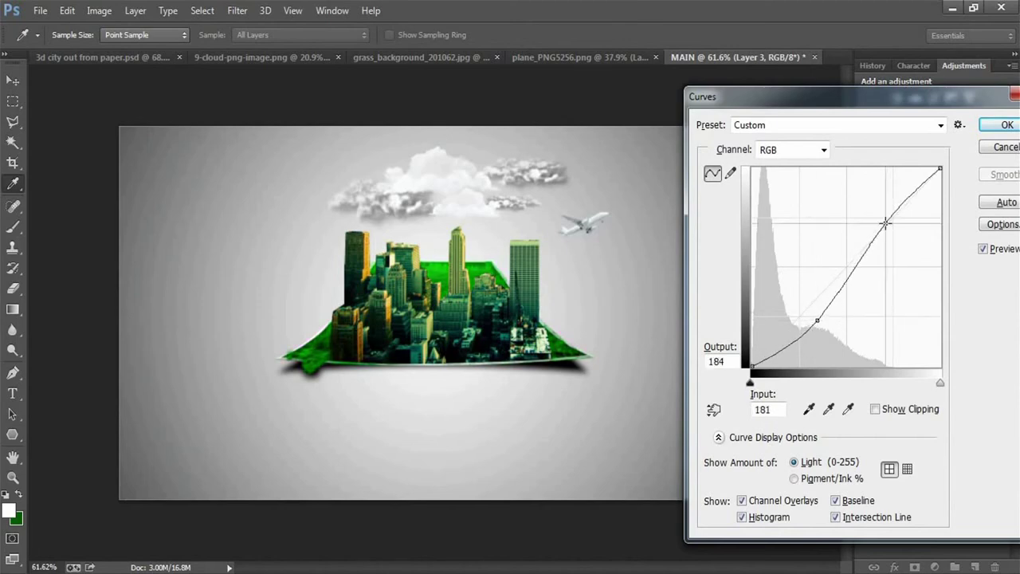
{"action": "left_click", "coordinate": [1006, 125]}
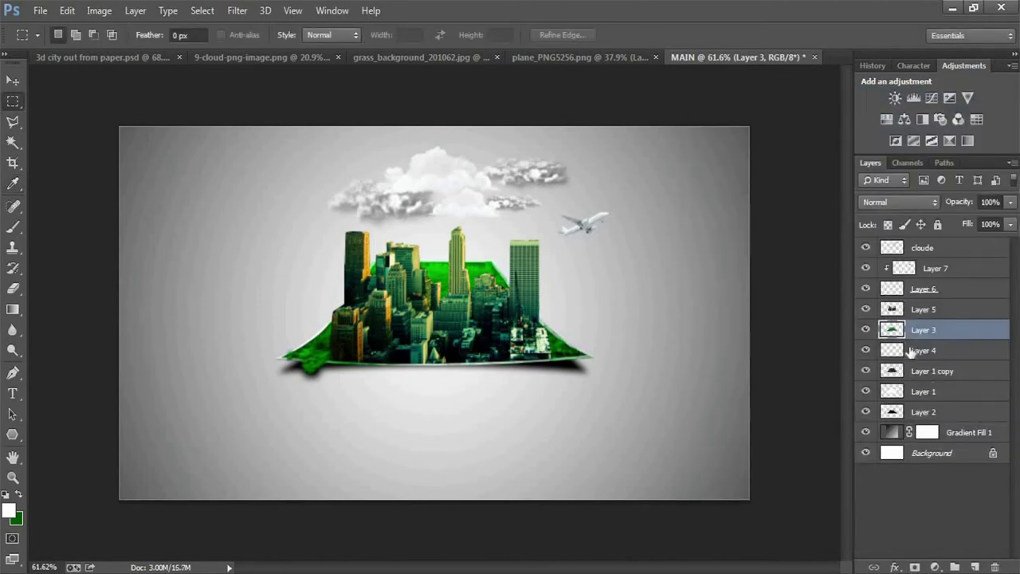
{"action": "key", "text": "ctrl+0"}
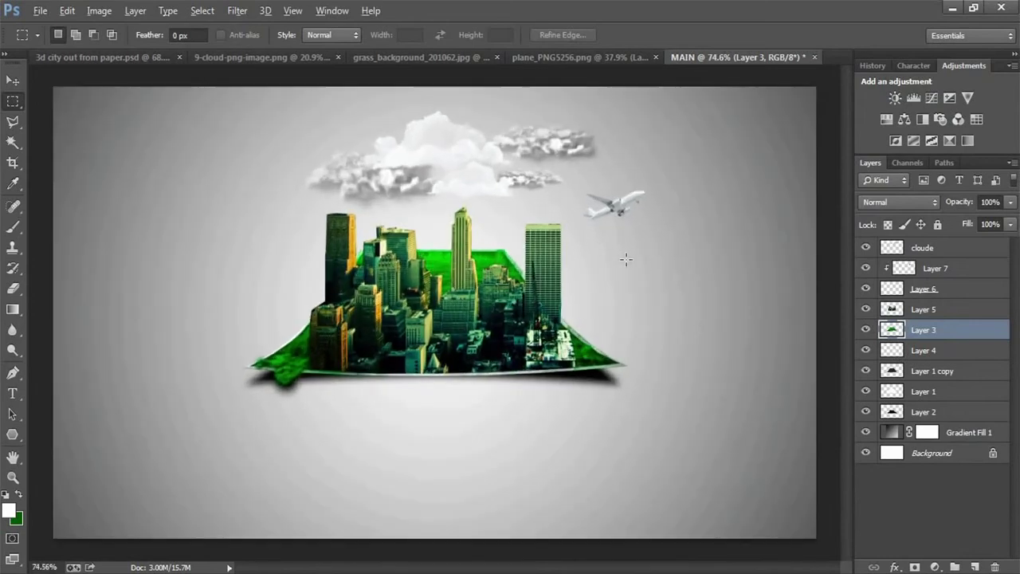
{"action": "left_click", "coordinate": [925, 251]}
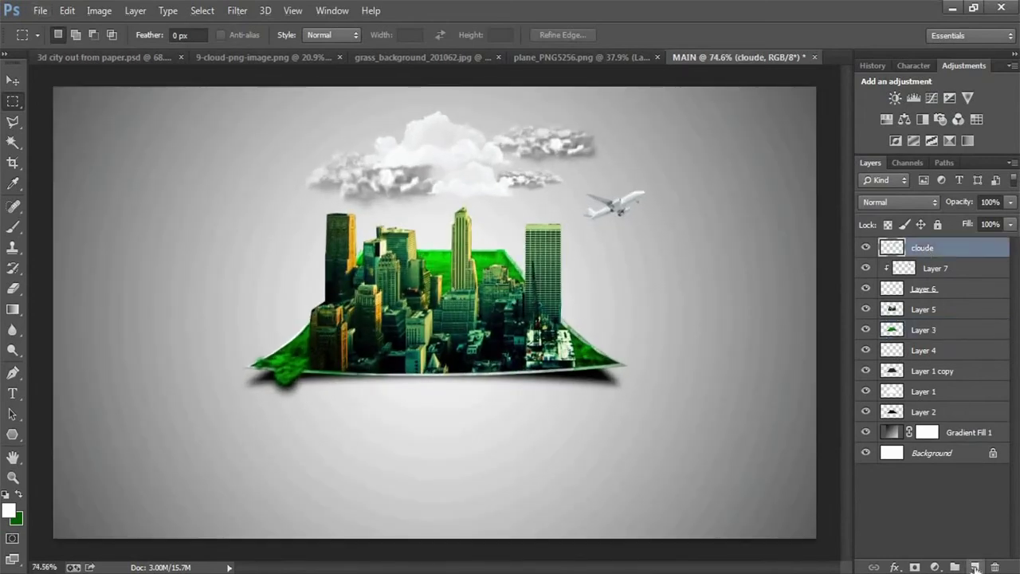
- Add a Brightness/Contrast adjustment layer with brightness lowered to -2
{"action": "left_click", "coordinate": [935, 567]}
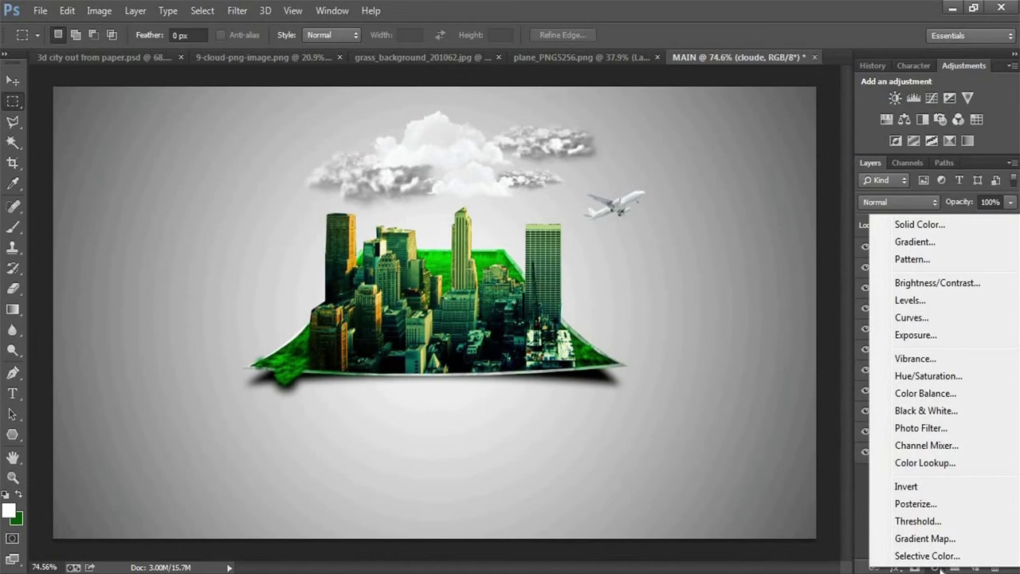
{"action": "left_click", "coordinate": [938, 284]}
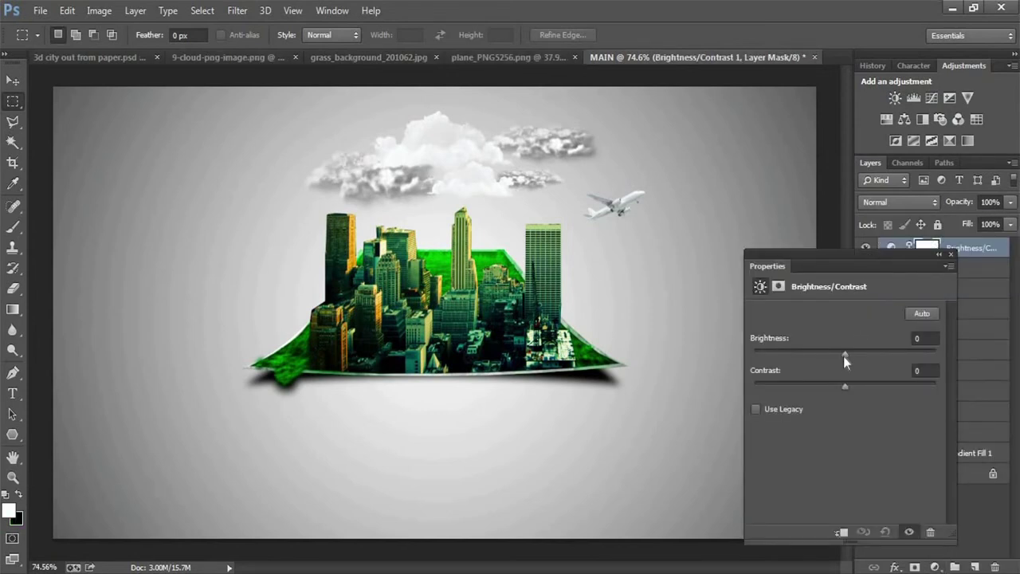
{"action": "mouse_move", "coordinate": [844, 352]}
{"action": "left_mouse_down"}
{"action": "mouse_move", "coordinate": [831, 351]}
{"action": "mouse_move", "coordinate": [851, 351]}
{"action": "mouse_move", "coordinate": [838, 354]}
{"action": "mouse_move", "coordinate": [875, 387]}
{"action": "left_mouse_up"}
{"action": "left_click", "coordinate": [950, 256]}
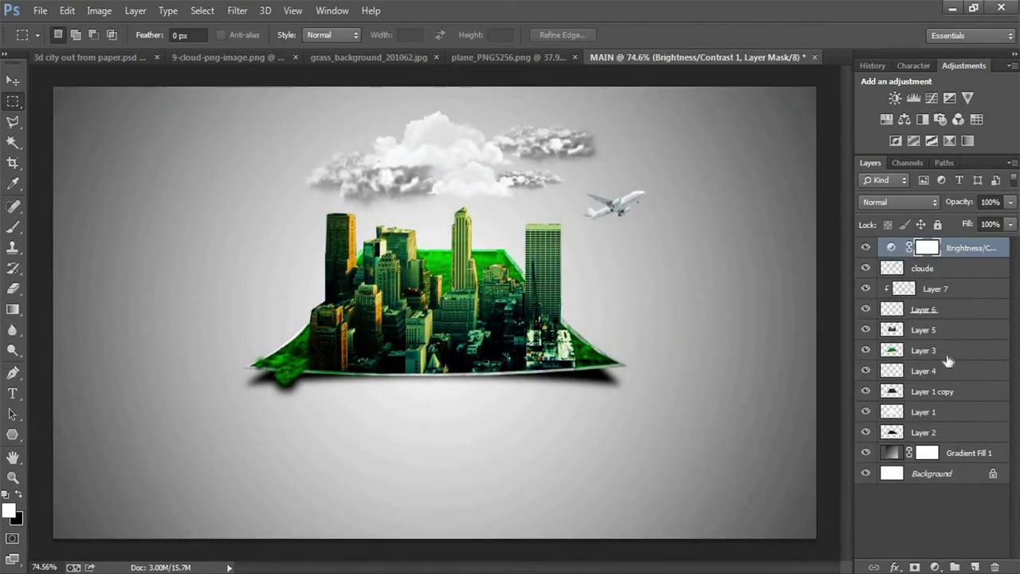
- Add a Curves adjustment layer shaped into an S-curve that deepens the shadows
{"action": "left_click", "coordinate": [935, 568]}
{"action": "left_click", "coordinate": [912, 317]}
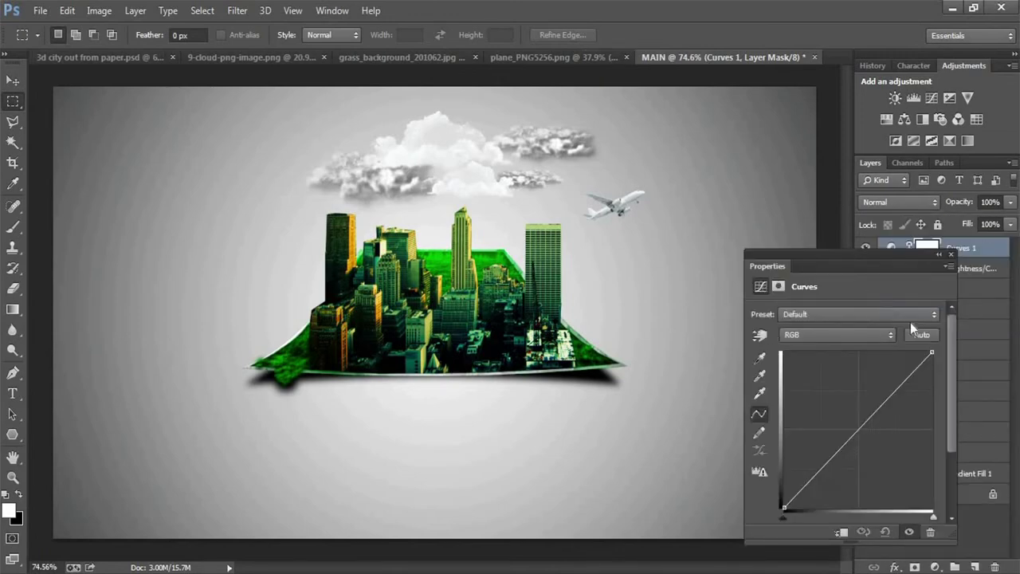
{"action": "left_click_drag", "start_coordinate": [785, 509], "coordinate": [788, 509]}
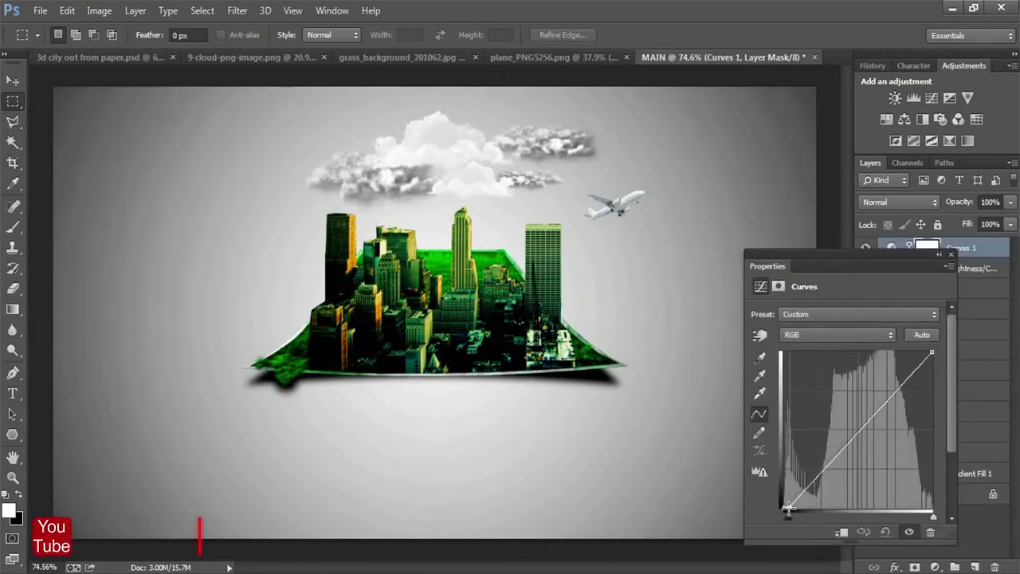
{"action": "left_click", "coordinate": [898, 375]}
{"action": "mouse_move", "coordinate": [897, 375]}
{"action": "left_mouse_down"}
{"action": "mouse_move", "coordinate": [888, 355]}
{"action": "mouse_move", "coordinate": [911, 384]}
{"action": "left_mouse_up"}
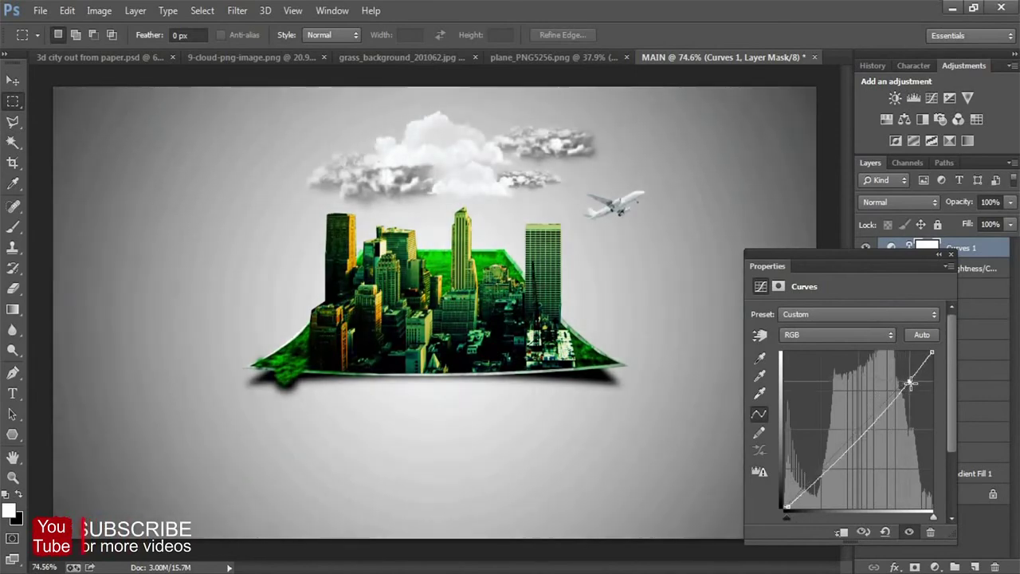
{"action": "mouse_move", "coordinate": [839, 455]}
{"action": "left_mouse_down"}
{"action": "mouse_move", "coordinate": [839, 482]}
{"action": "mouse_move", "coordinate": [805, 478]}
{"action": "left_mouse_up"}
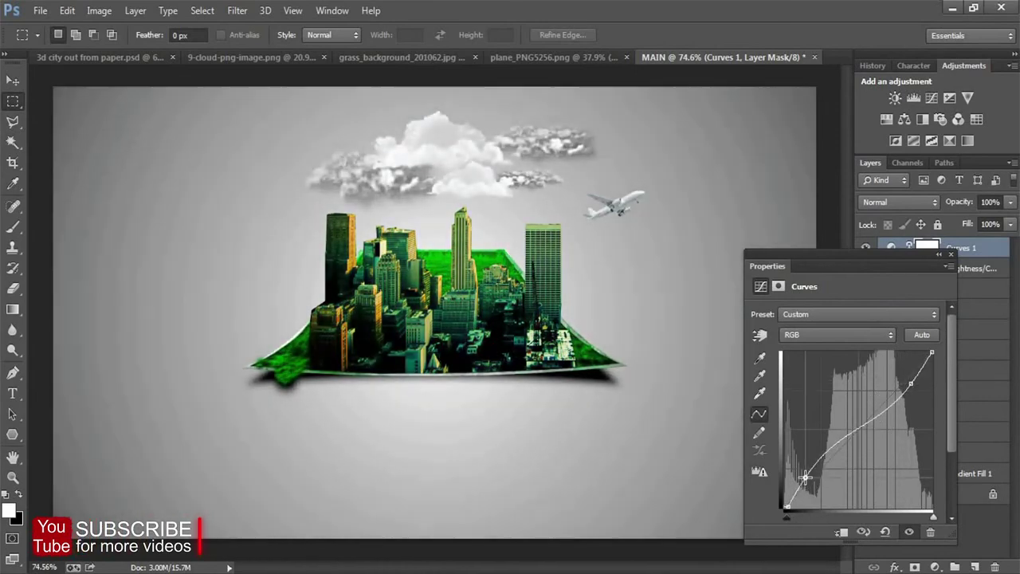
{"action": "left_click", "coordinate": [952, 254]}
{"action": "scroll", "coordinate": [315, 396], "scroll_direction": "down", "scroll_amount": 1}
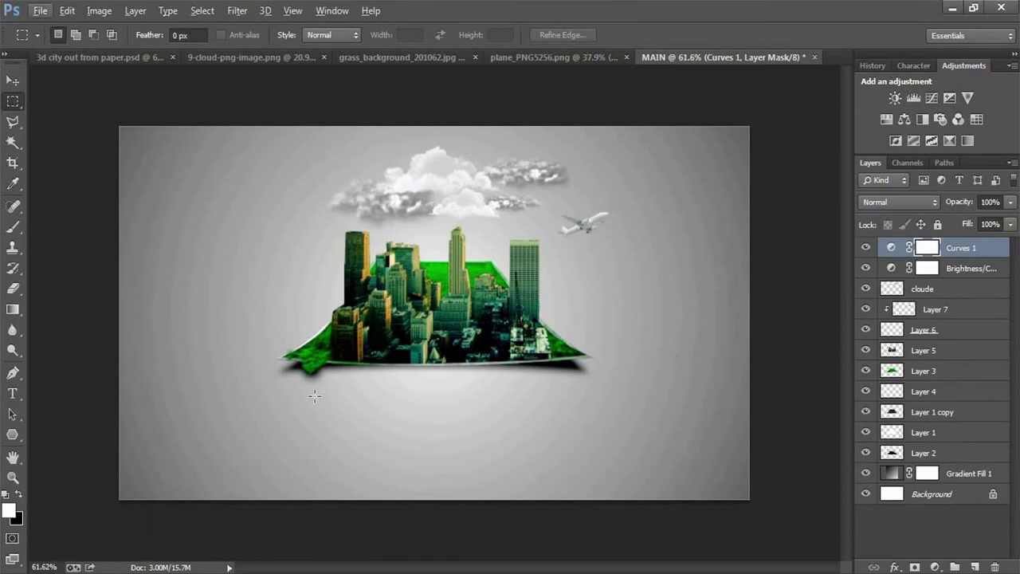
- Create Layer 8 below Layer 2 and set up a 142 px fully soft brush
{"action": "left_click", "coordinate": [933, 456]}
{"action": "left_click", "coordinate": [976, 566]}
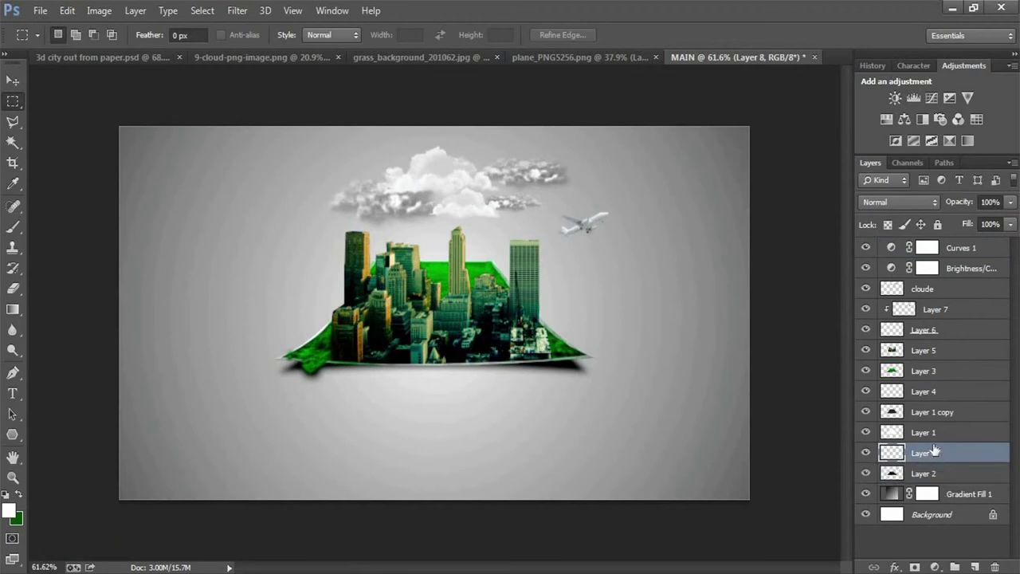
{"action": "left_click_drag", "start_coordinate": [935, 452], "coordinate": [938, 479]}
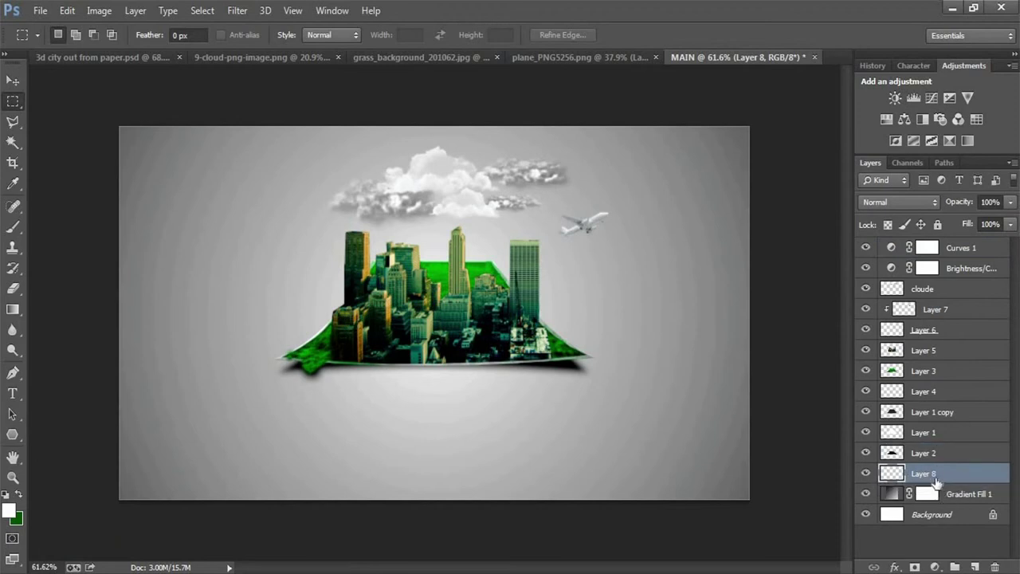
{"action": "left_click", "coordinate": [13, 275]}
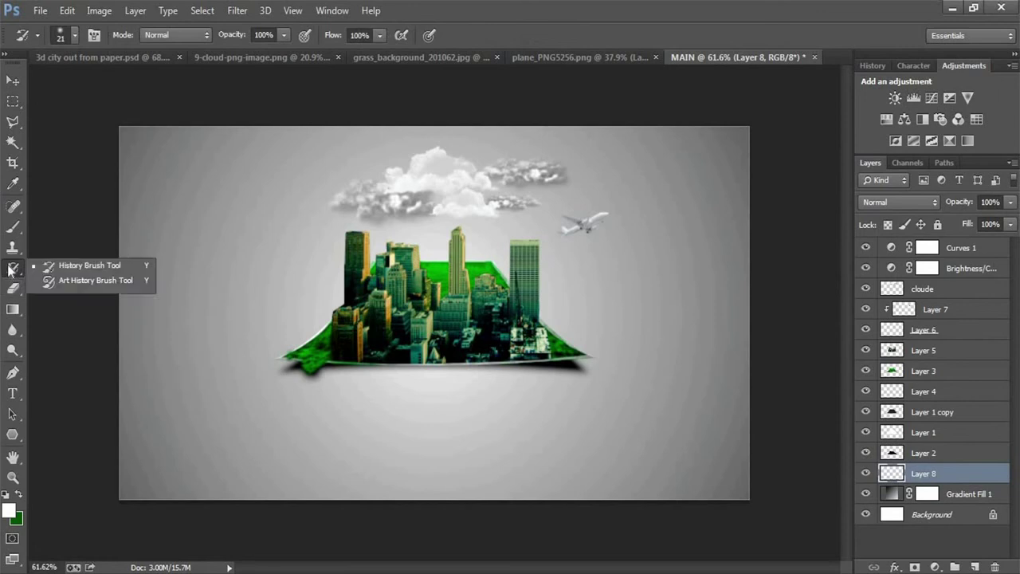
{"action": "left_click", "coordinate": [12, 229]}
{"action": "right_click", "coordinate": [351, 239]}
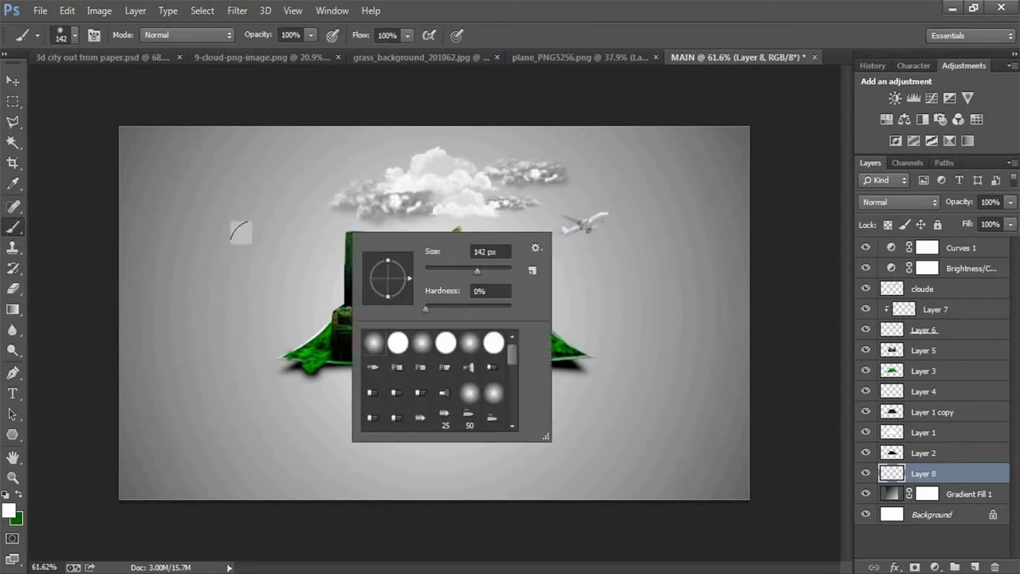
{"action": "left_click_drag", "start_coordinate": [182, 199], "coordinate": [235, 339]}
{"action": "key", "text": "ctrl+z"}
- Paint a black (000000) shape beneath the paper and soften it with a 129.1 px Gaussian Blur
{"action": "left_click", "coordinate": [9, 510]}
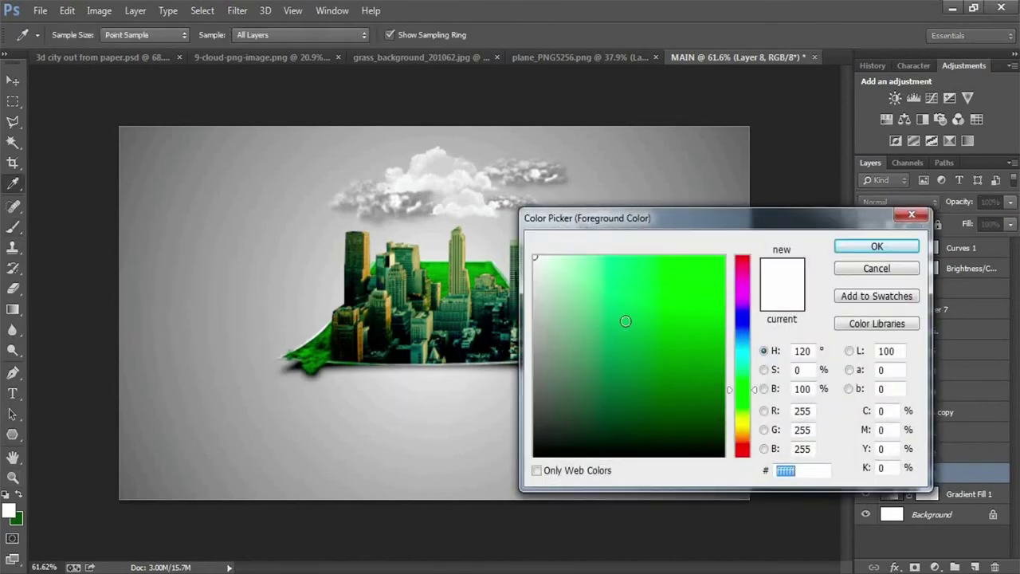
{"action": "type", "text": "000000"}
{"action": "left_click", "coordinate": [877, 246]}
{"action": "mouse_move", "coordinate": [195, 319]}
{"action": "left_mouse_down"}
{"action": "mouse_move", "coordinate": [555, 401]}
{"action": "mouse_move", "coordinate": [487, 433]}
{"action": "mouse_move", "coordinate": [497, 372]}
{"action": "mouse_move", "coordinate": [314, 439]}
{"action": "mouse_move", "coordinate": [539, 419]}
{"action": "mouse_move", "coordinate": [529, 387]}
{"action": "left_mouse_up"}
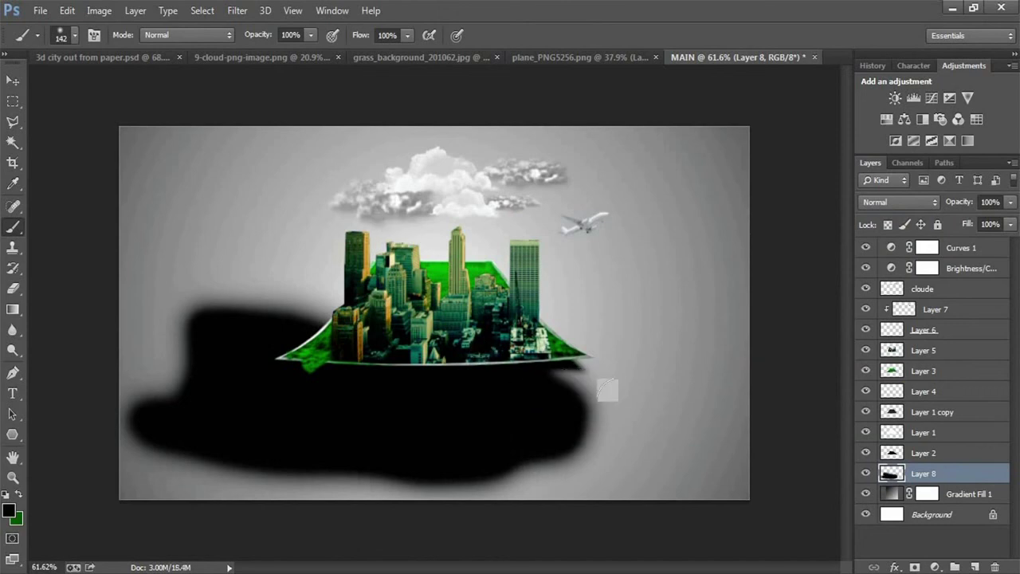
{"action": "mouse_move", "coordinate": [608, 390]}
{"action": "left_mouse_down"}
{"action": "mouse_move", "coordinate": [511, 455]}
{"action": "mouse_move", "coordinate": [390, 359]}
{"action": "left_mouse_up"}
{"action": "left_click", "coordinate": [236, 10]}
{"action": "mouse_move", "coordinate": [326, 184]}
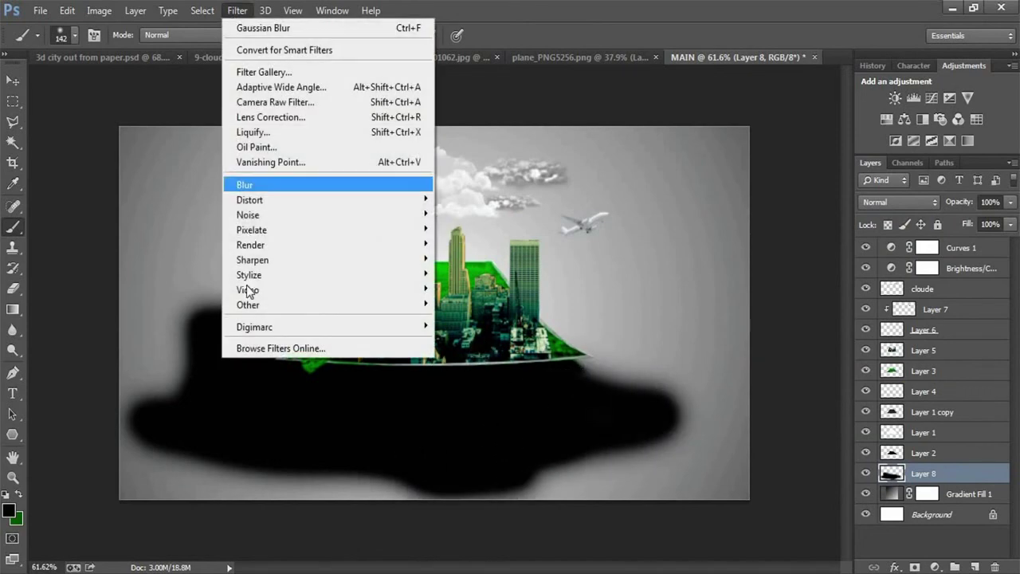
{"action": "left_click", "coordinate": [475, 296]}
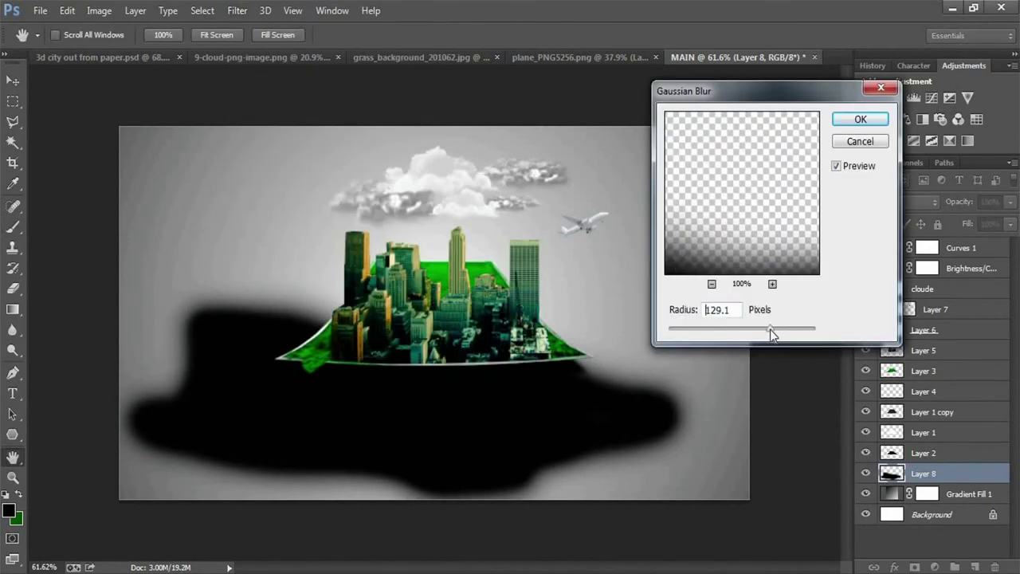
{"action": "left_click", "coordinate": [859, 120]}
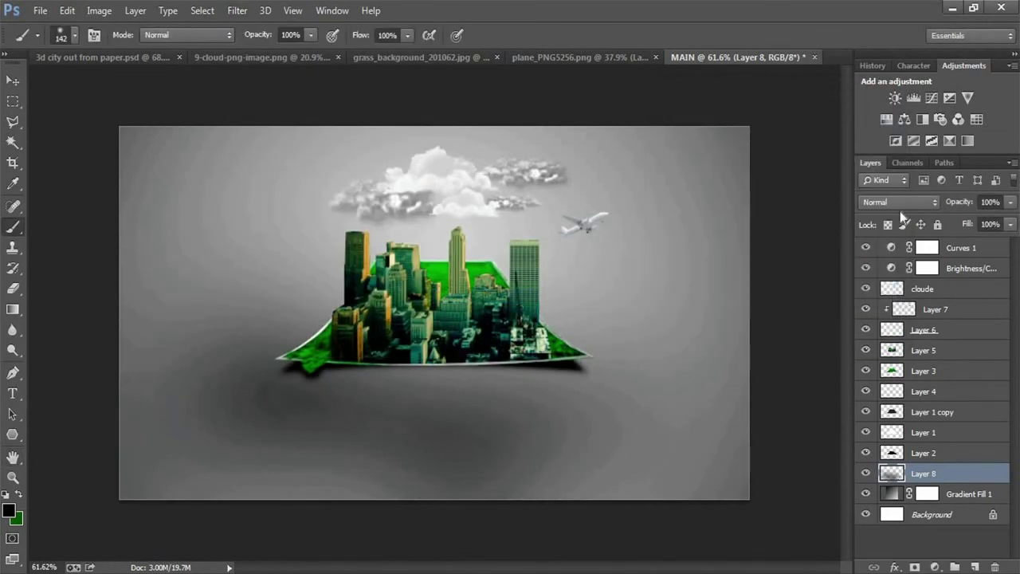
- Set Layer 8 to Hard Light blending at 43% opacity
{"action": "left_click", "coordinate": [900, 202]}
{"action": "left_click_drag", "start_coordinate": [1011, 202], "coordinate": [944, 218]}
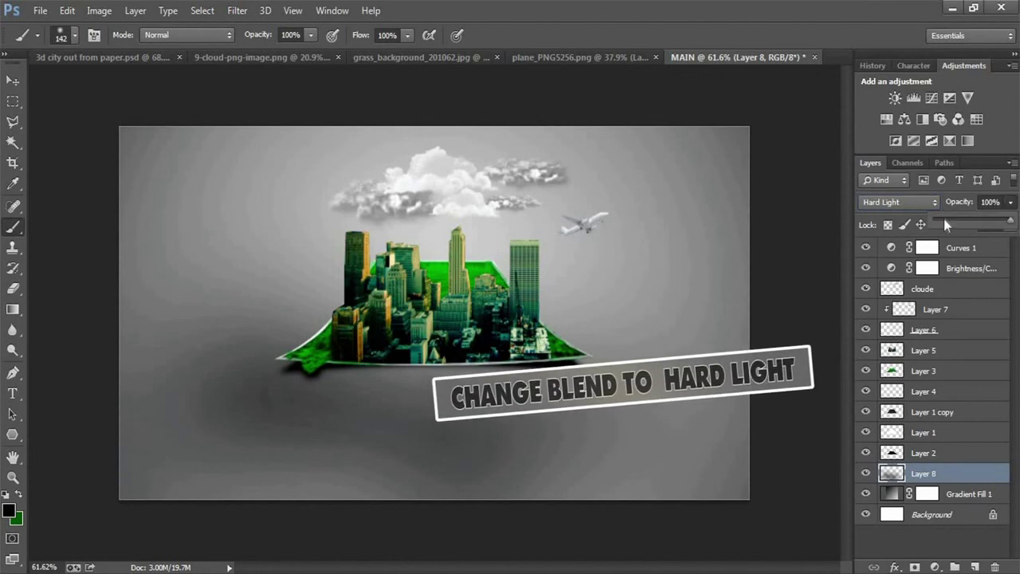
{"action": "left_click_drag", "start_coordinate": [950, 226], "coordinate": [960, 229]}
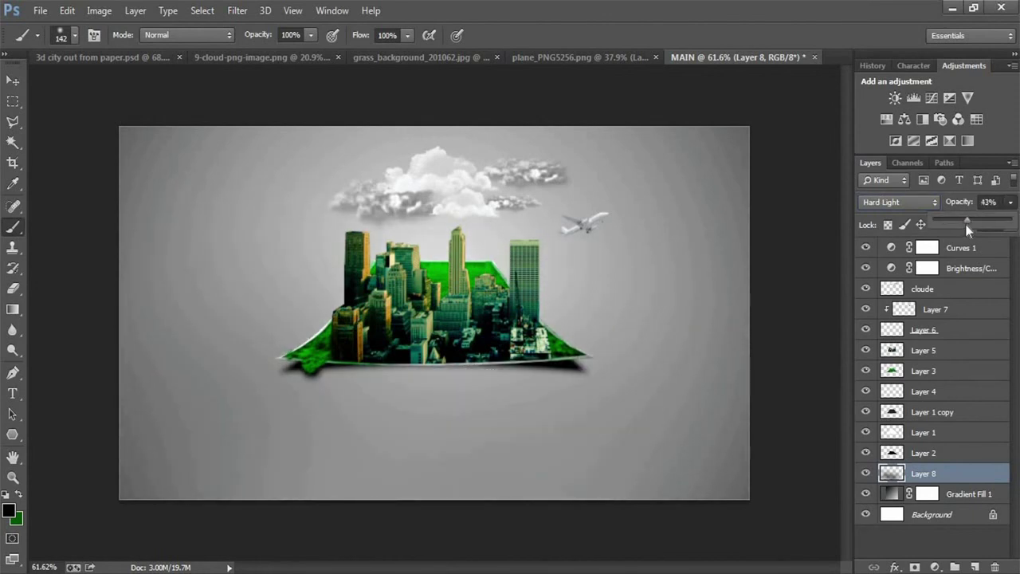
{"action": "key", "text": "m"}
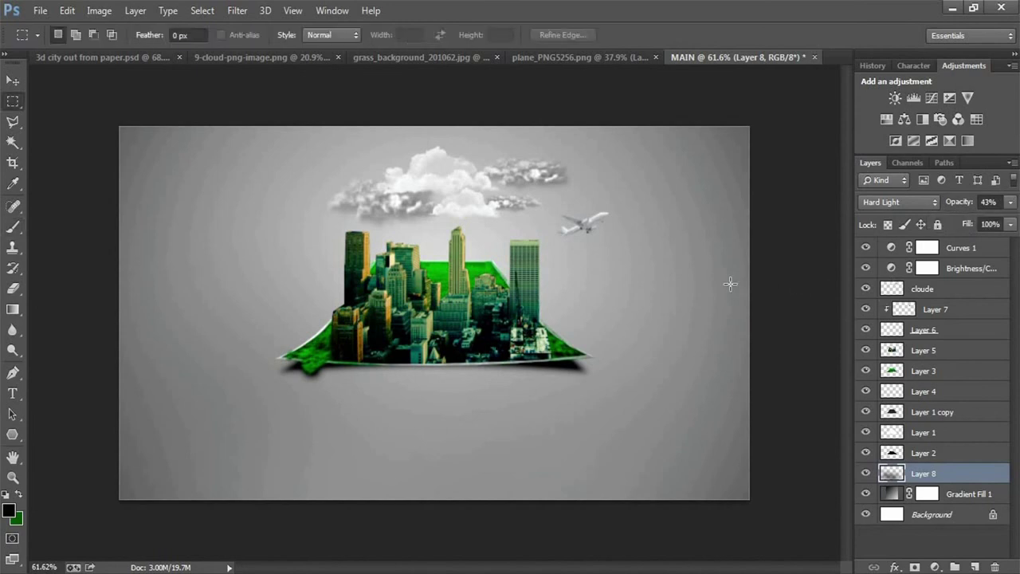